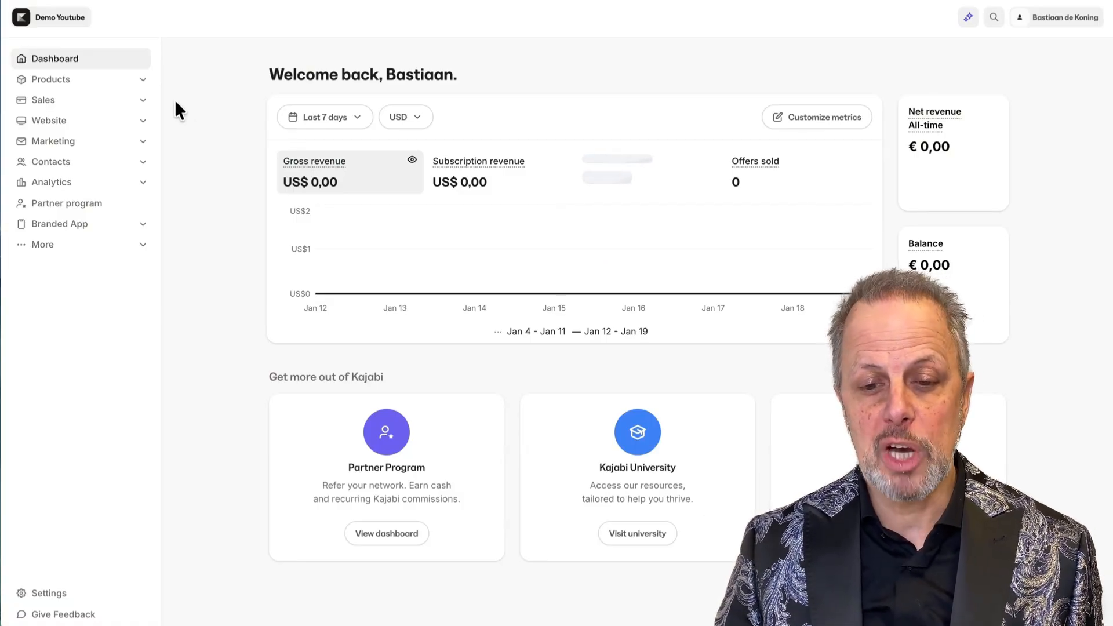
Look through the Healthy Food course's offers and the Sales offers list.
{"action": "left_click", "coordinate": [61, 80]}
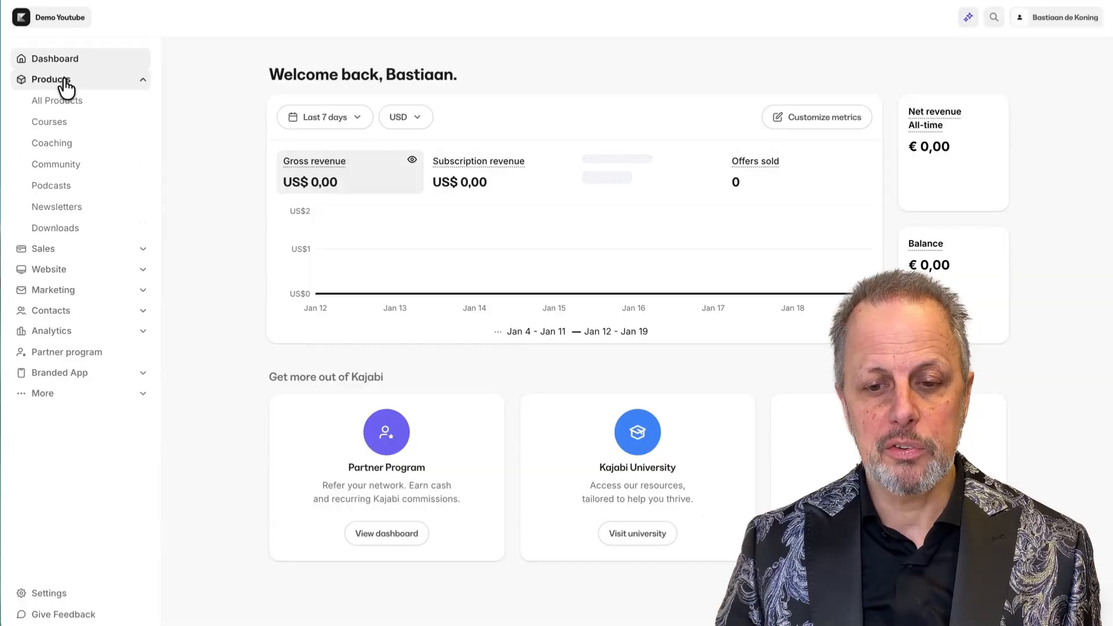
{"action": "left_click", "coordinate": [62, 133]}
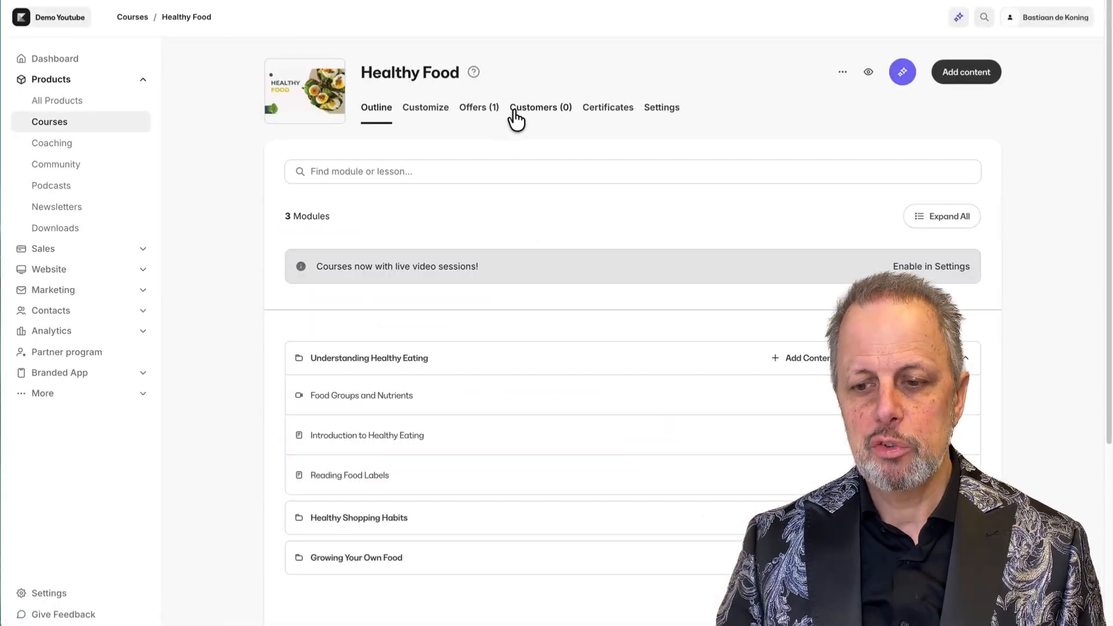
{"action": "left_click", "coordinate": [481, 109]}
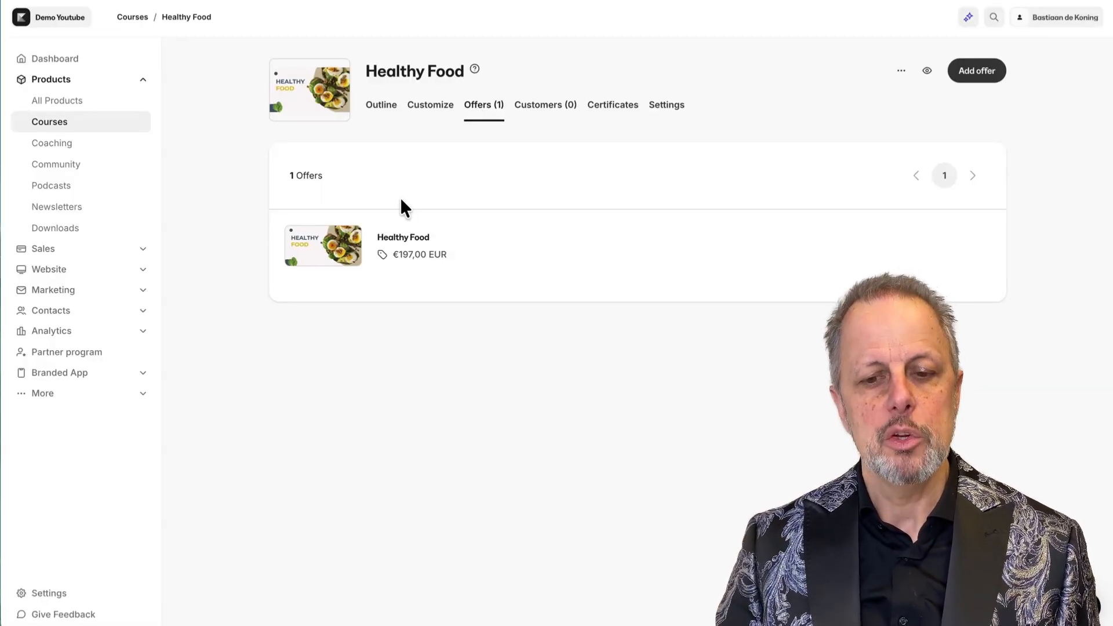
{"action": "left_click", "coordinate": [47, 249]}
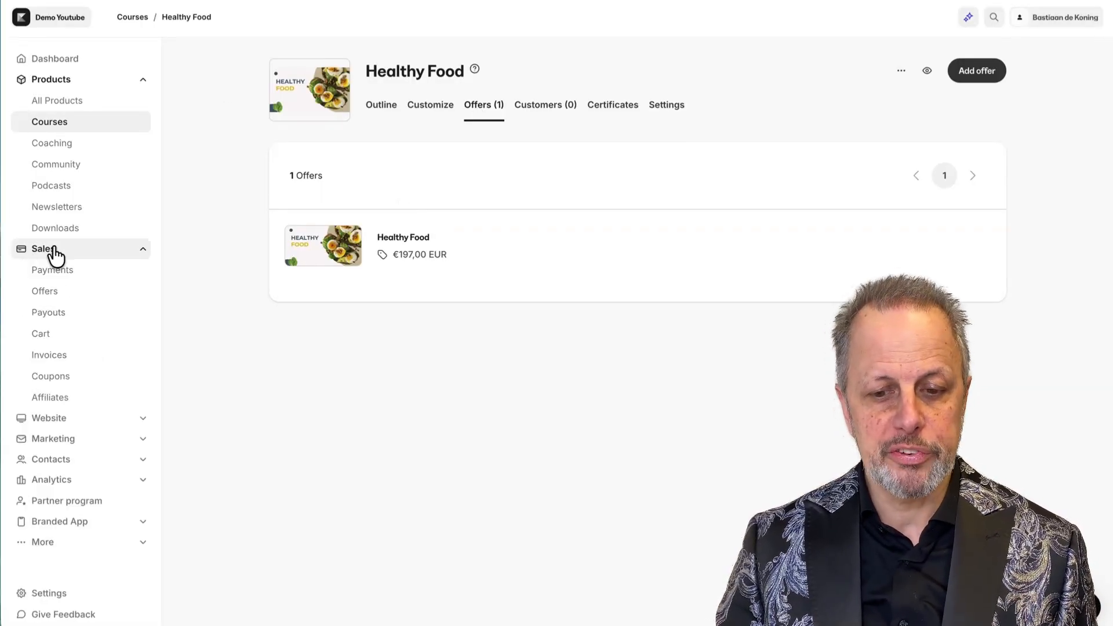
{"action": "left_click", "coordinate": [45, 291]}
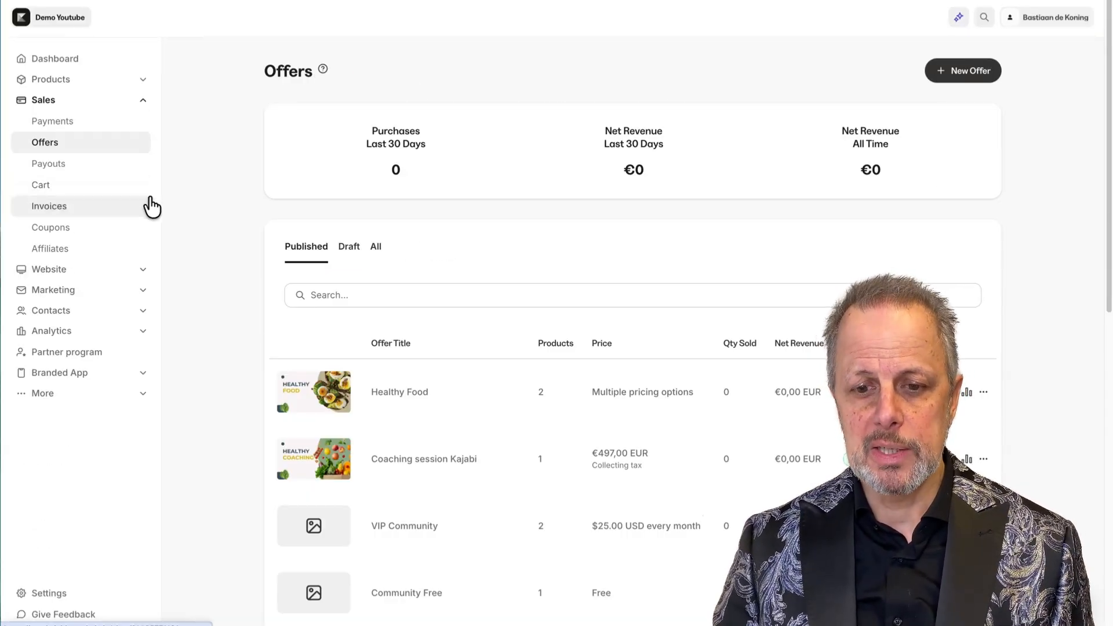
Go back to Courses > Healthy Food and open its Healthy Food offer.
{"action": "left_click", "coordinate": [51, 79]}
{"action": "left_click", "coordinate": [56, 126]}
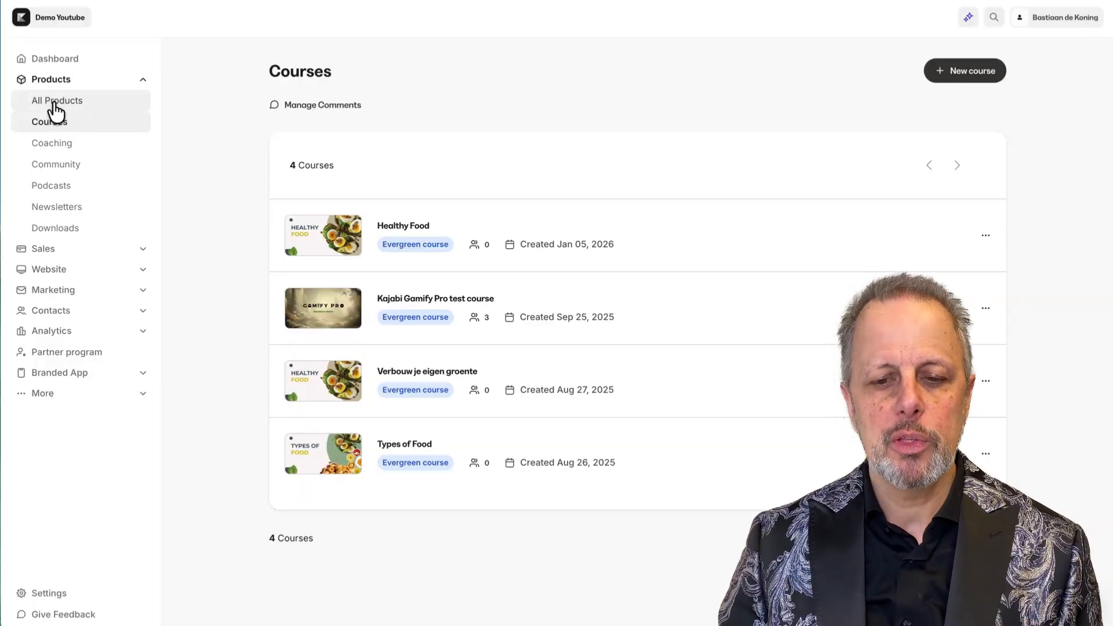
{"action": "left_click", "coordinate": [406, 227]}
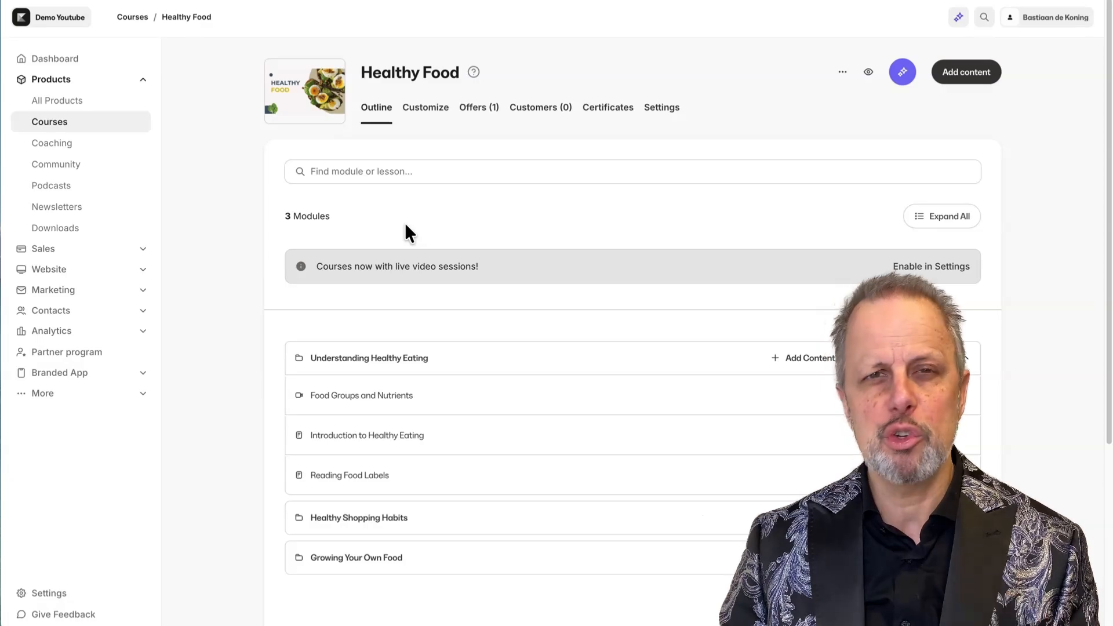
{"action": "left_click", "coordinate": [475, 108]}
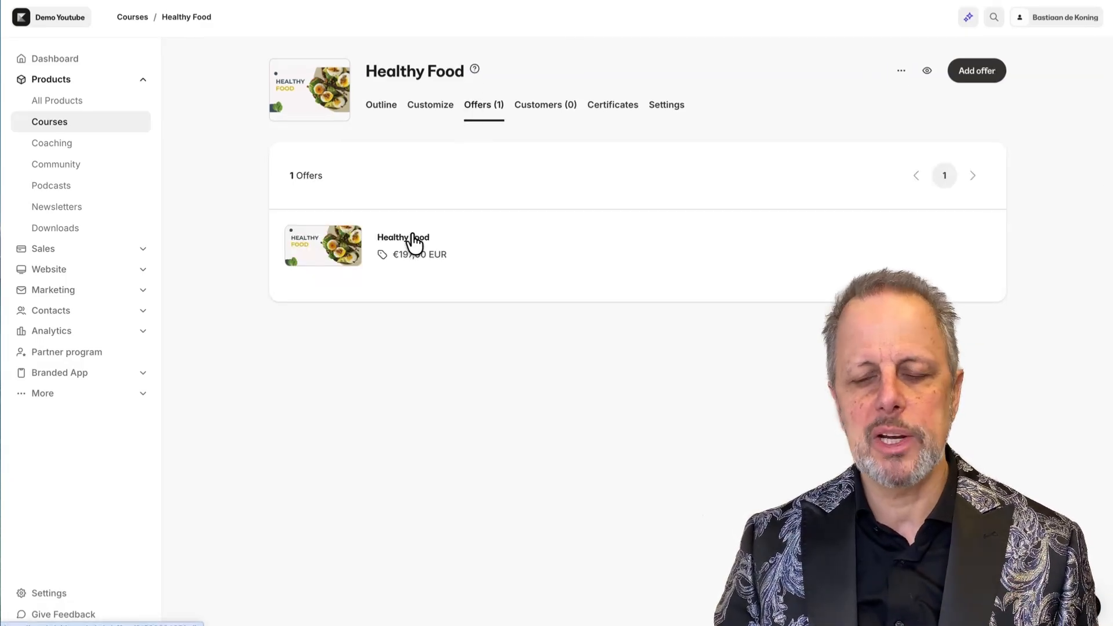
{"action": "left_click", "coordinate": [413, 239]}
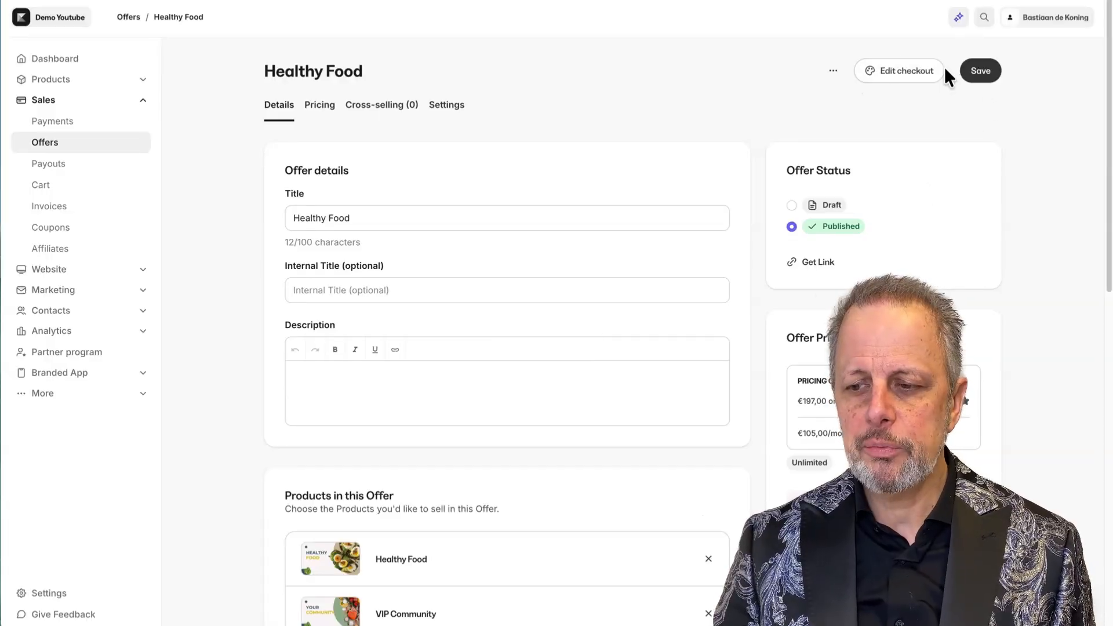
{"action": "left_click", "coordinate": [909, 83]}
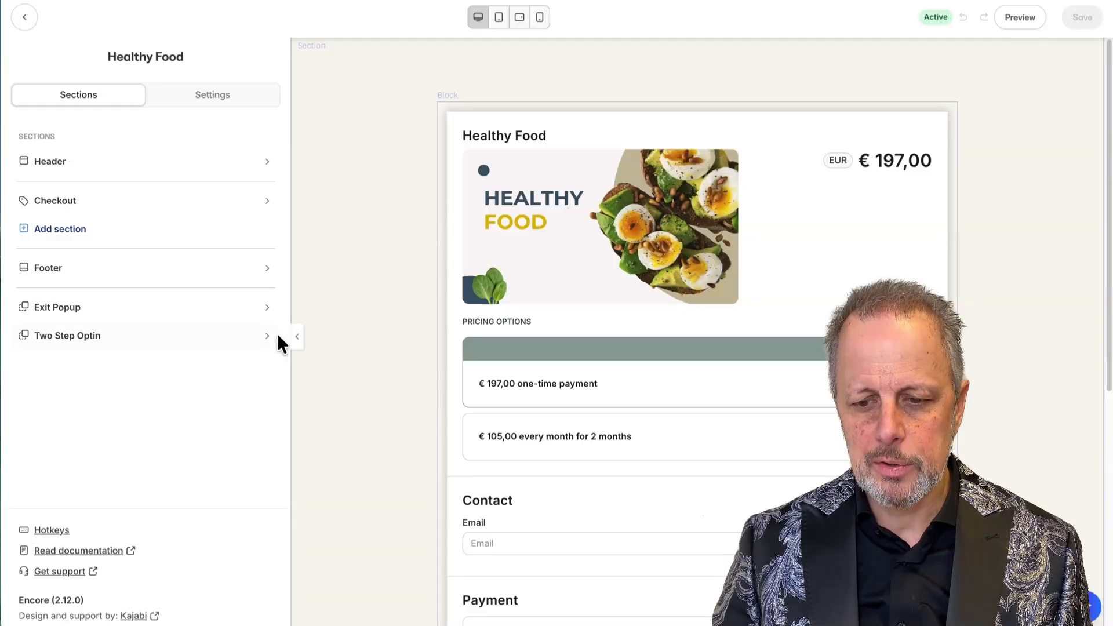
{"action": "left_click_drag", "start_coordinate": [291, 371], "coordinate": [210, 374]}
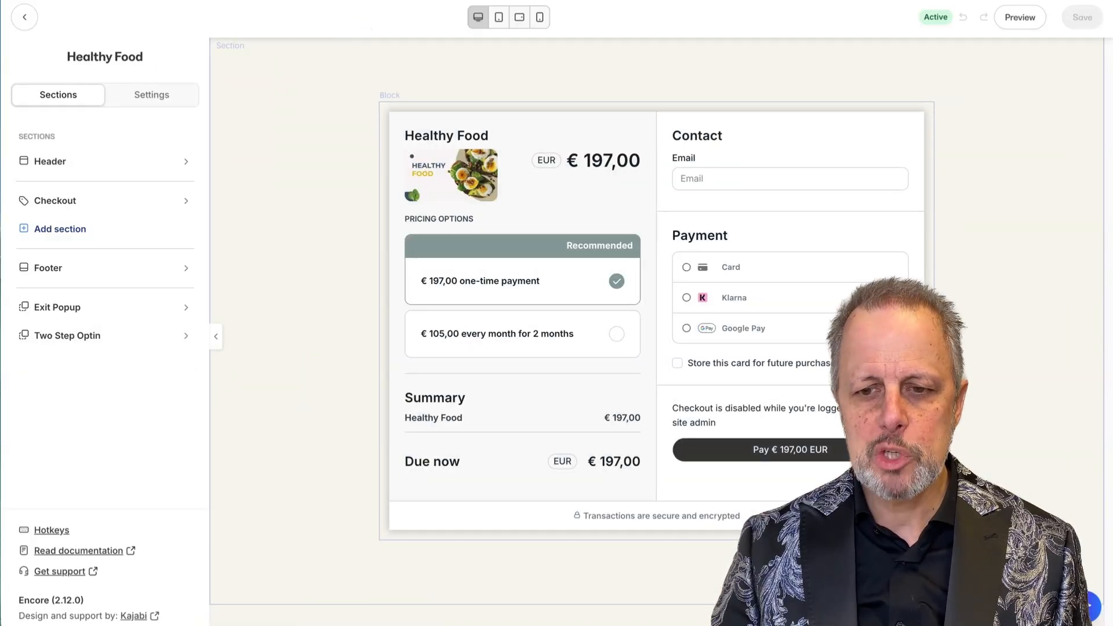
{"action": "key", "text": "ctrl+Tab"}
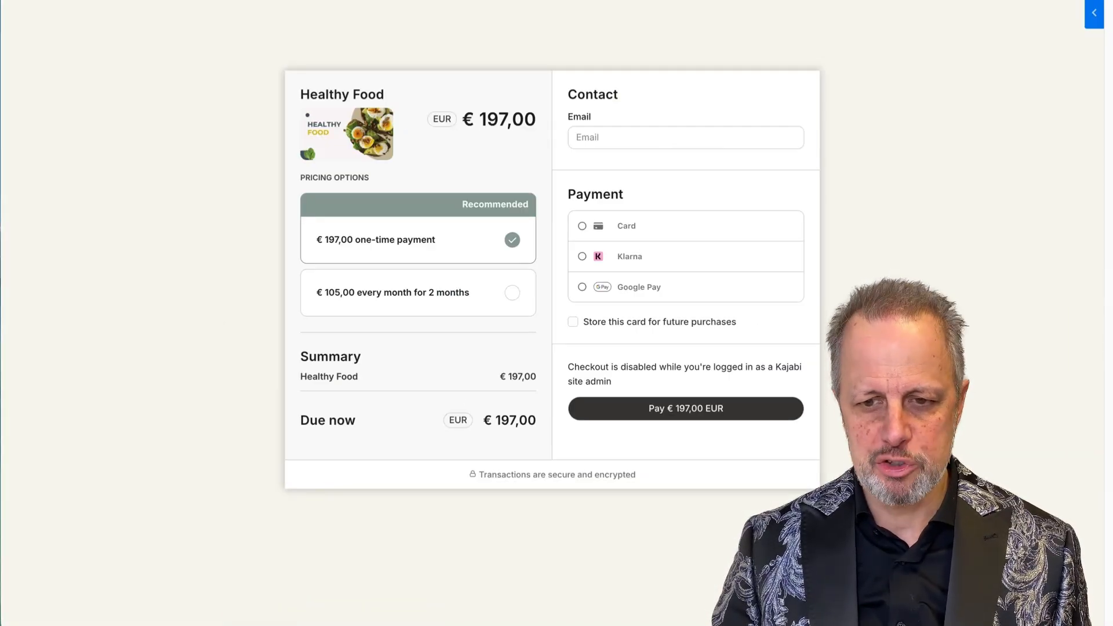
{"action": "key", "text": "ctrl+shift+Tab"}
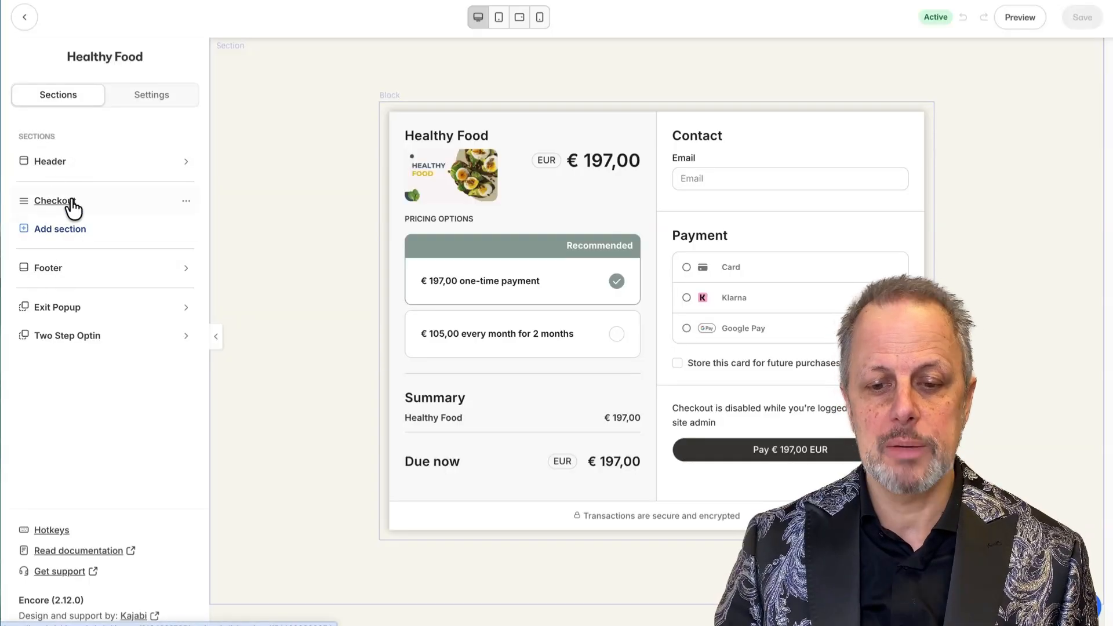
{"action": "left_click", "coordinate": [55, 231]}
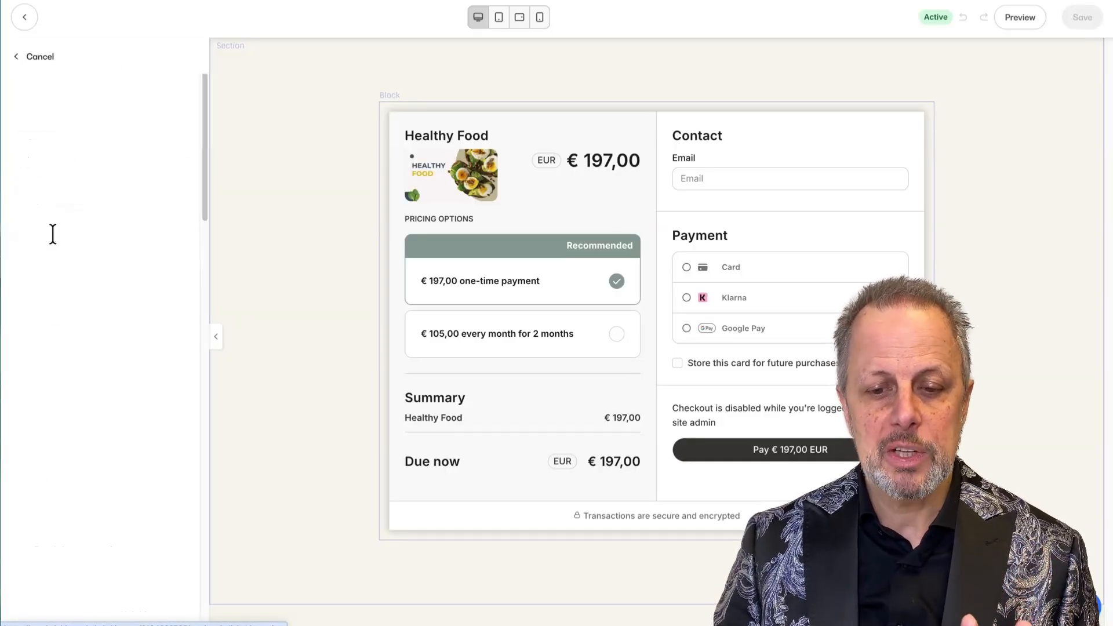
{"action": "scroll", "coordinate": [61, 260], "scroll_direction": "down", "scroll_amount": 10}
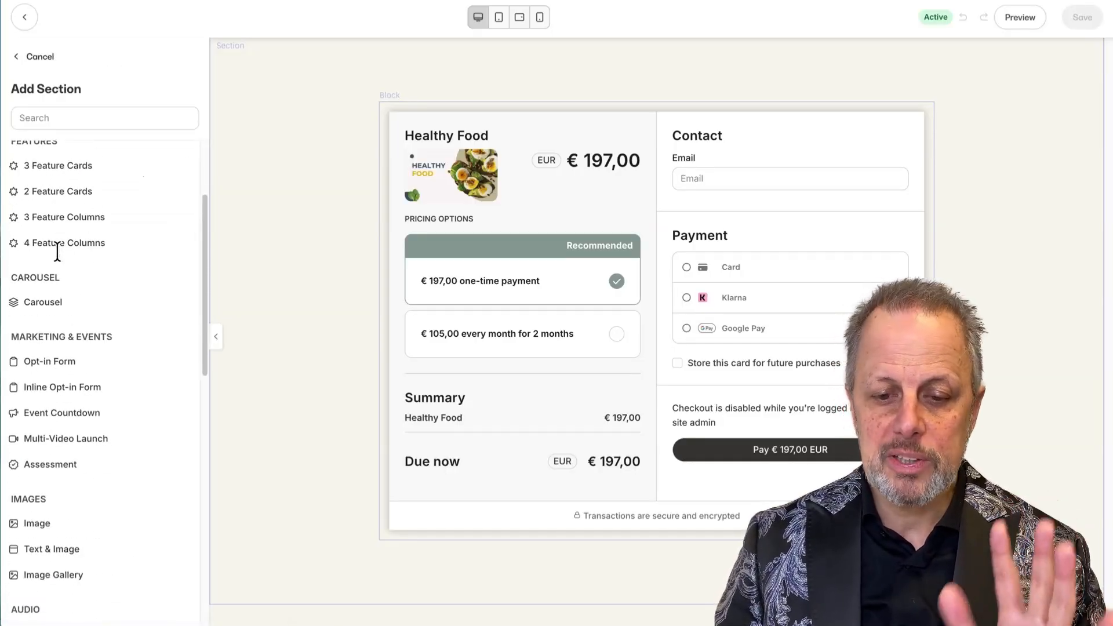
{"action": "scroll", "coordinate": [60, 253], "scroll_direction": "down", "scroll_amount": 10}
{"action": "scroll", "coordinate": [58, 255], "scroll_direction": "up", "scroll_amount": 15}
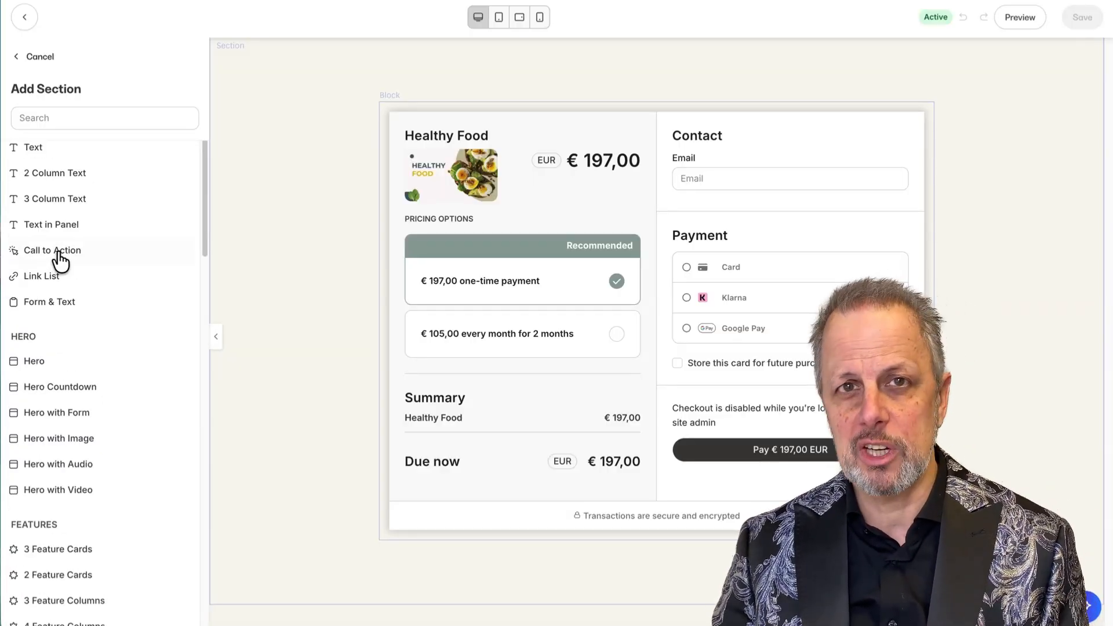
{"action": "left_click", "coordinate": [36, 58]}
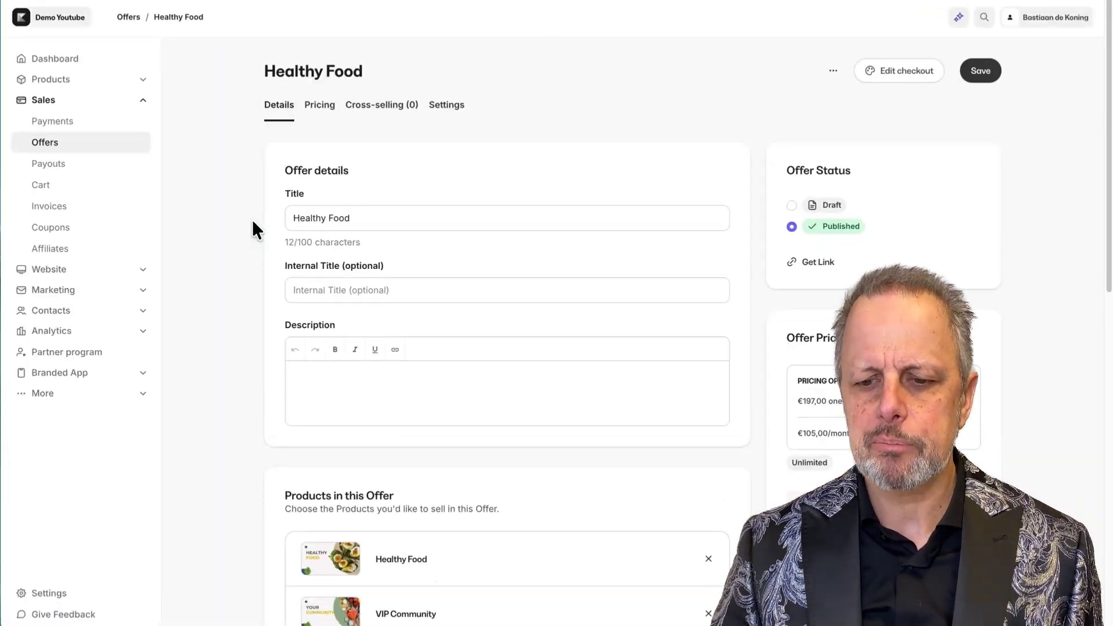
In checkout settings, try custom pay button text, then revert to the default Pay €197.00 label.
{"action": "left_click", "coordinate": [446, 106]}
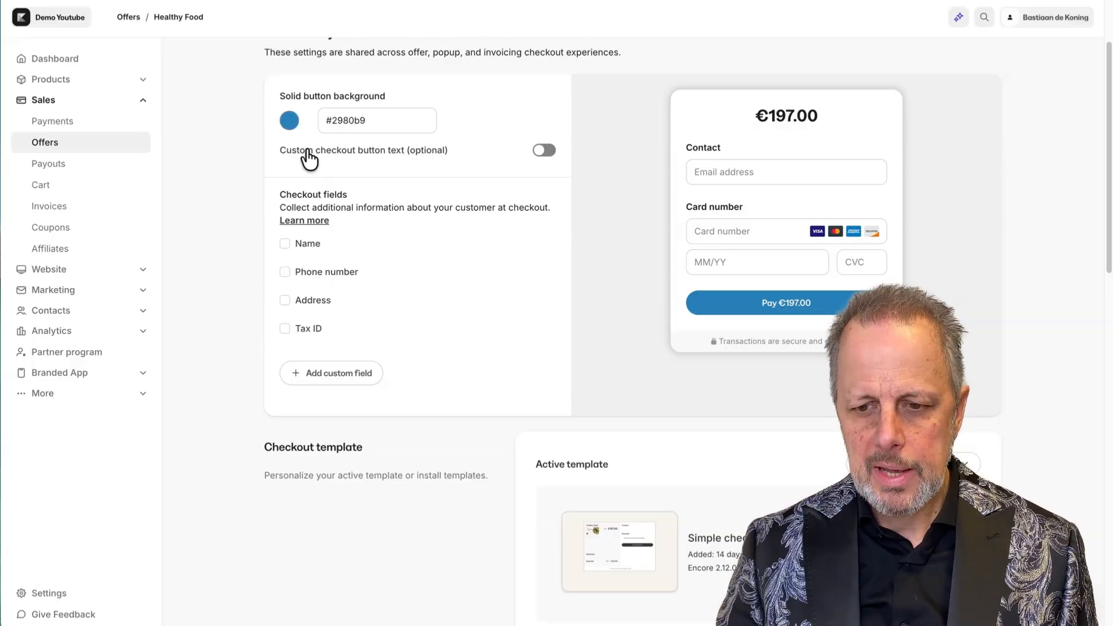
{"action": "left_click", "coordinate": [545, 152]}
{"action": "left_click", "coordinate": [420, 177]}
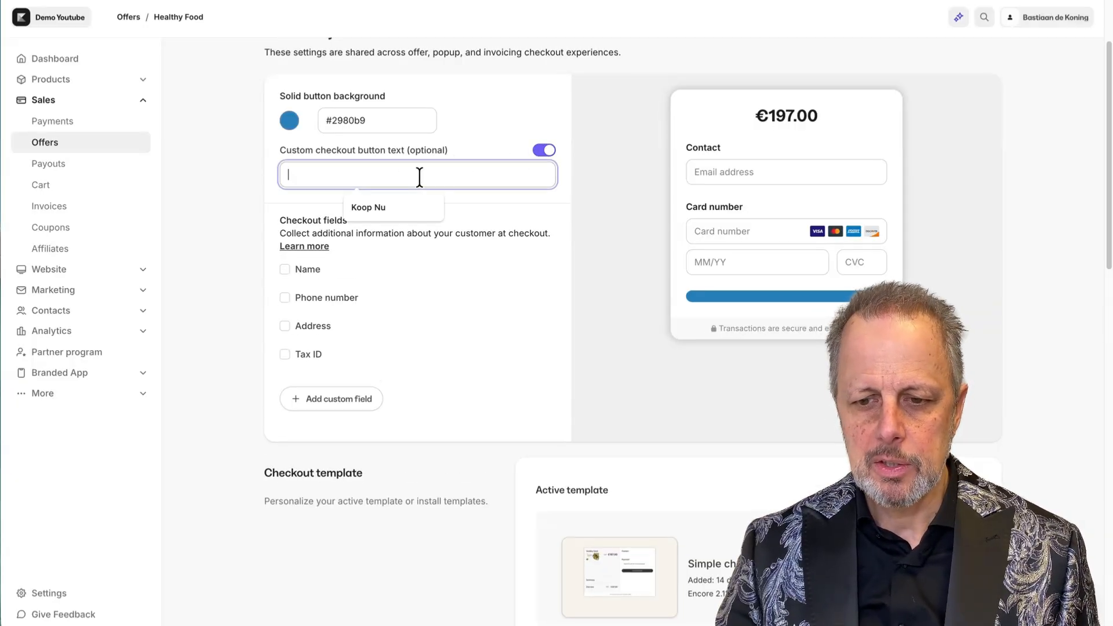
{"action": "left_click_drag", "start_coordinate": [409, 178], "coordinate": [207, 172]}
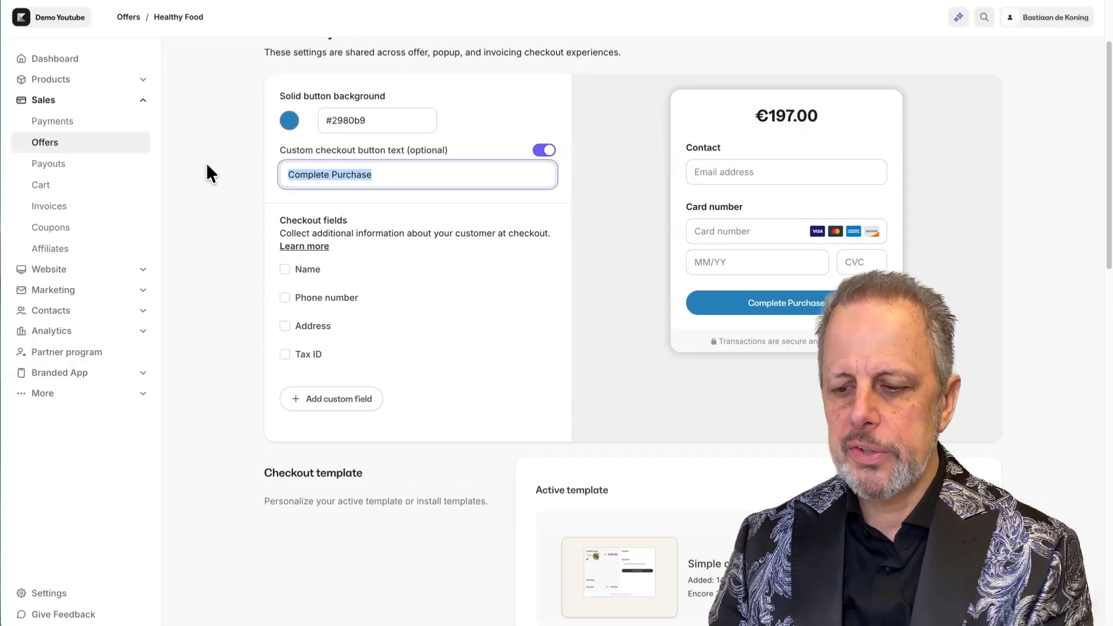
{"action": "key", "text": "BackSpace"}
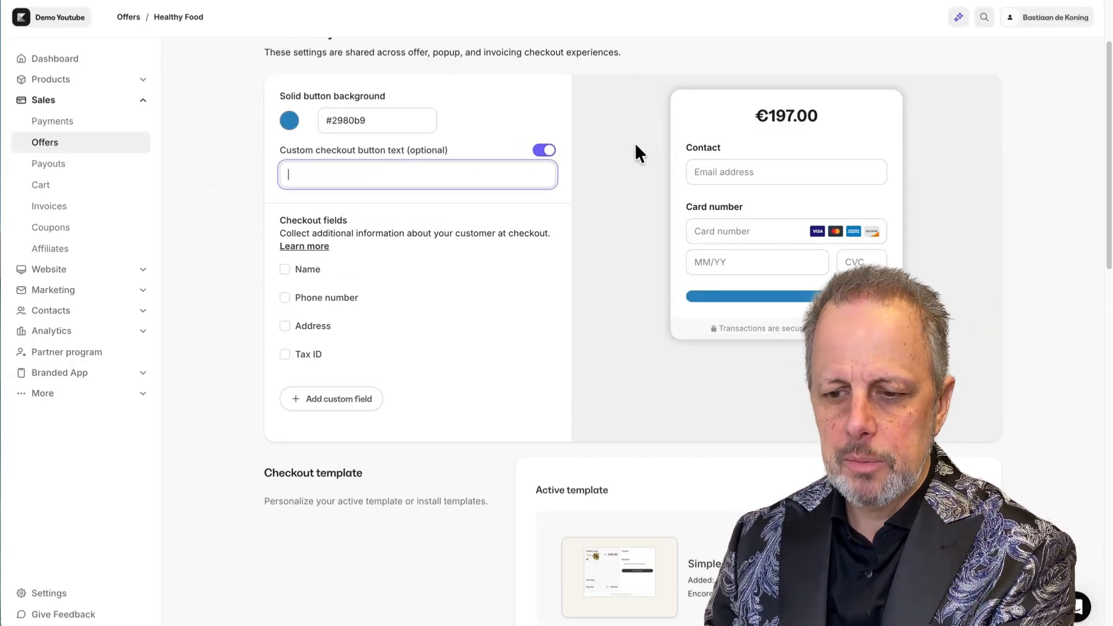
{"action": "left_click", "coordinate": [545, 152]}
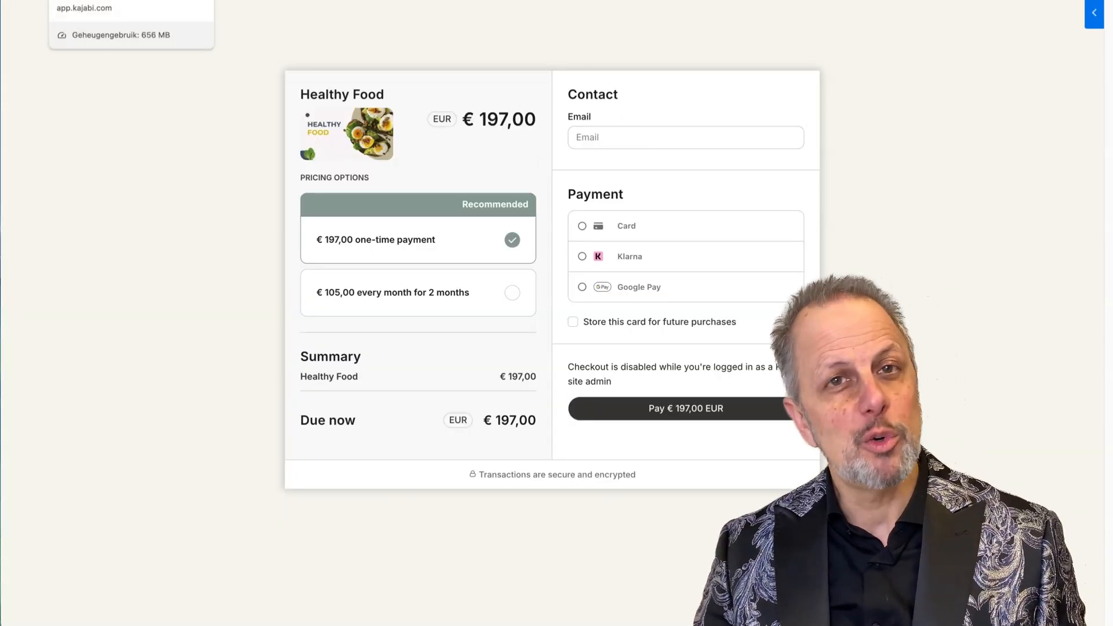
{"action": "left_click", "coordinate": [110, 0]}
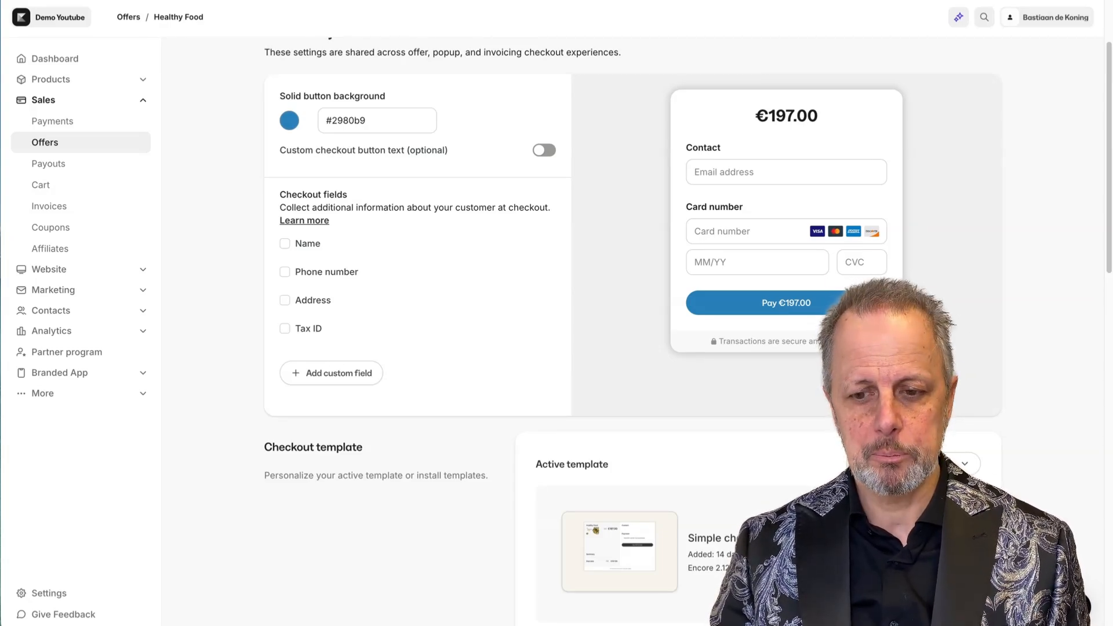
Collect Name, Address with country from customer's geolocation, and Tax ID at checkout.
{"action": "left_click", "coordinate": [285, 246]}
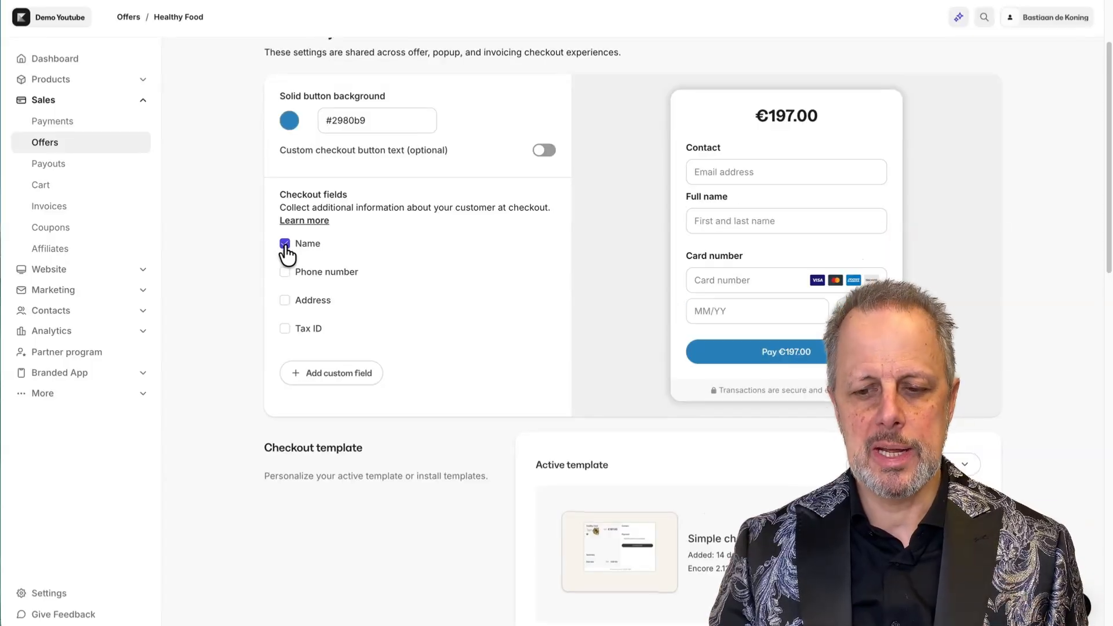
{"action": "left_click", "coordinate": [285, 302]}
{"action": "scroll", "coordinate": [235, 336], "scroll_direction": "down", "scroll_amount": 3}
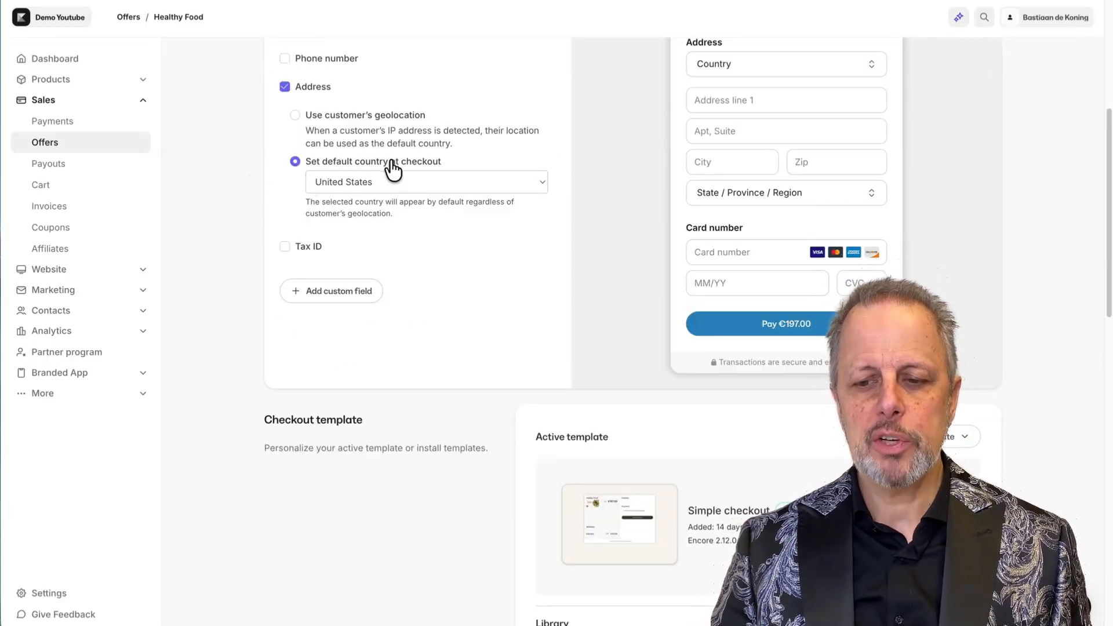
{"action": "left_click", "coordinate": [382, 182]}
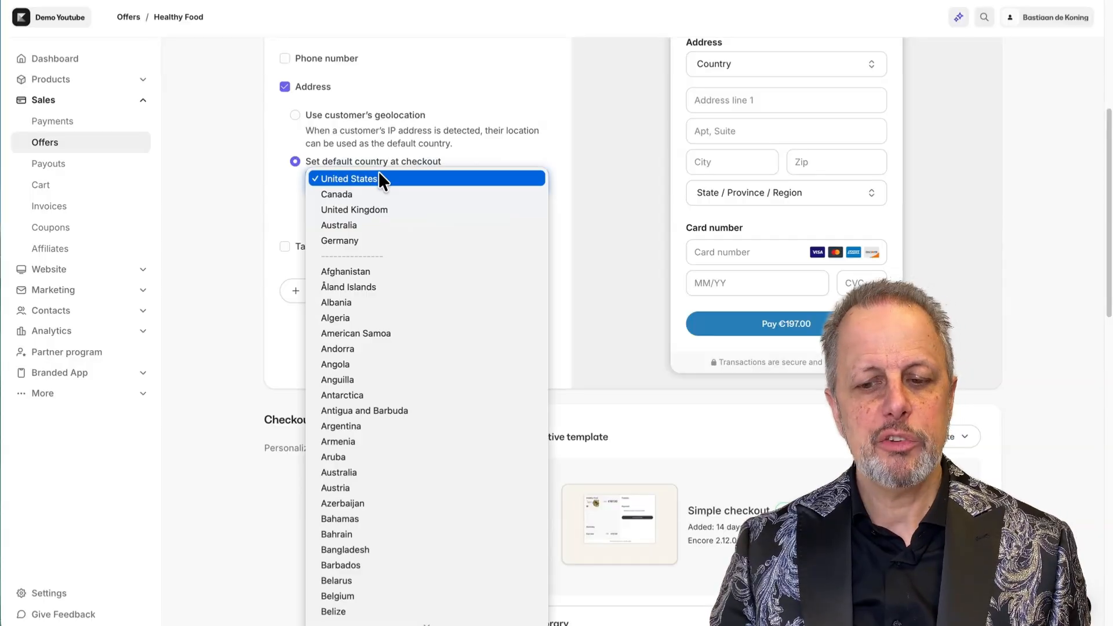
{"action": "scroll", "coordinate": [412, 363], "scroll_direction": "down", "scroll_amount": 3}
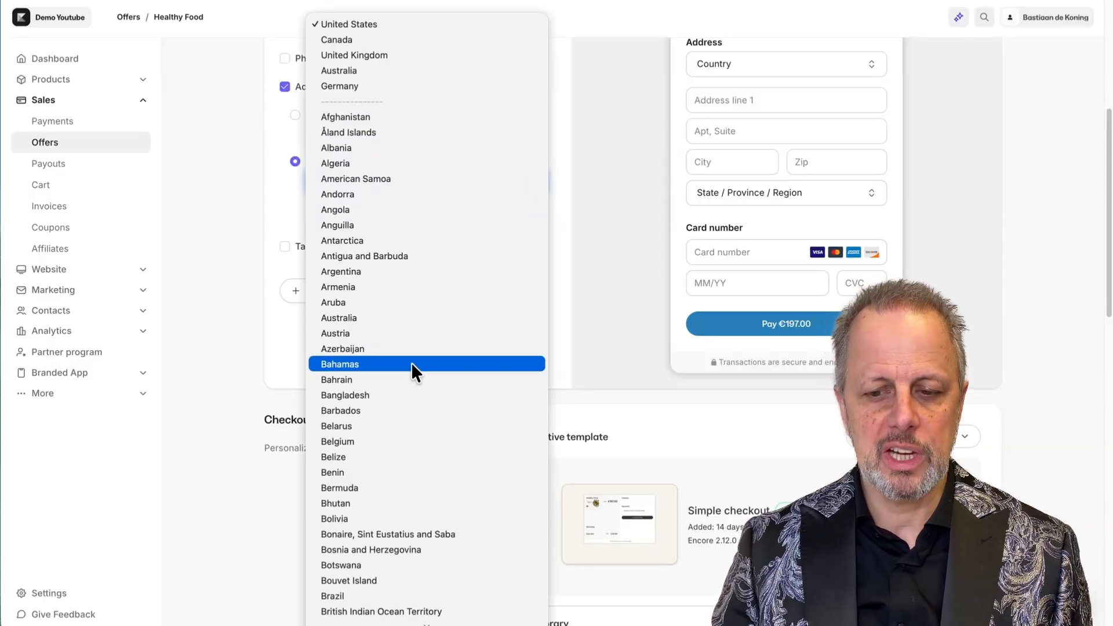
{"action": "left_click", "coordinate": [274, 316]}
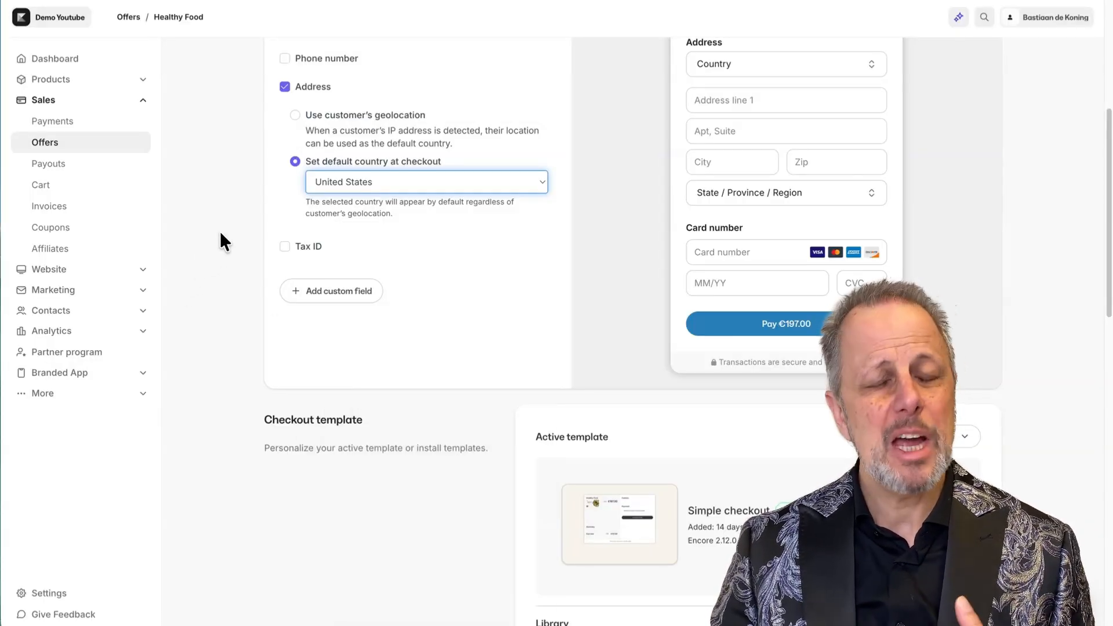
{"action": "left_click", "coordinate": [295, 116]}
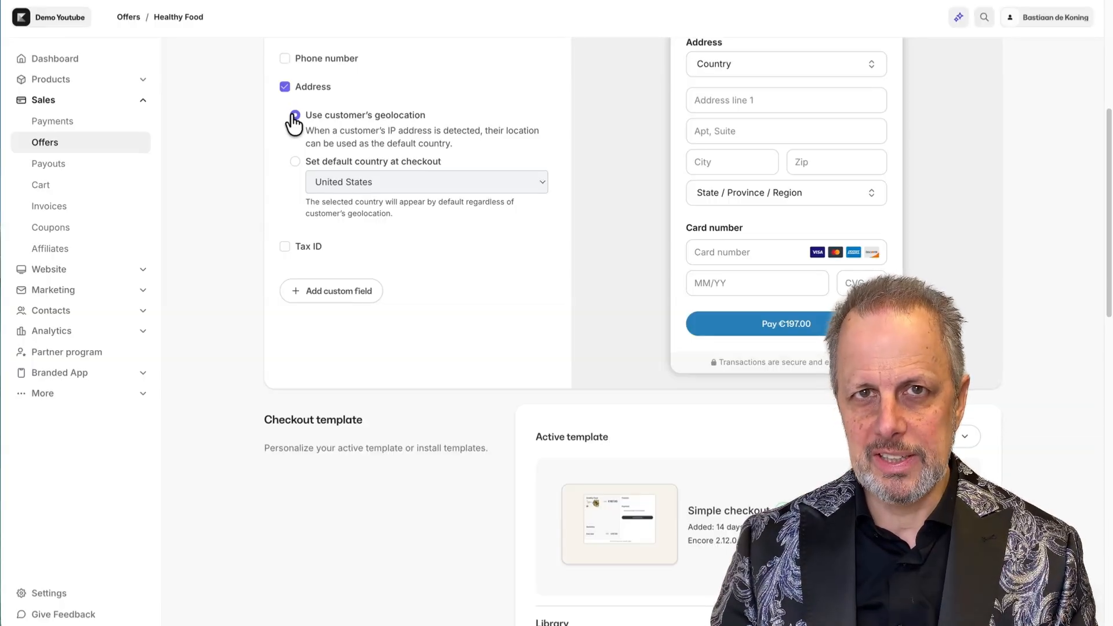
{"action": "left_click", "coordinate": [284, 247]}
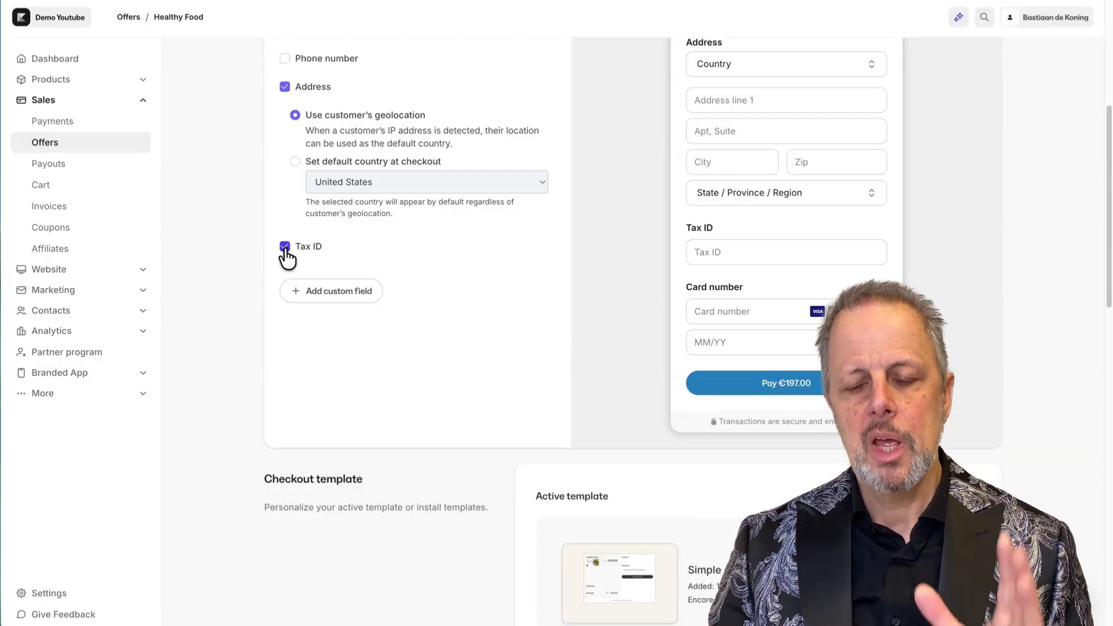
{"action": "scroll", "coordinate": [413, 271], "scroll_direction": "up", "scroll_amount": 1}
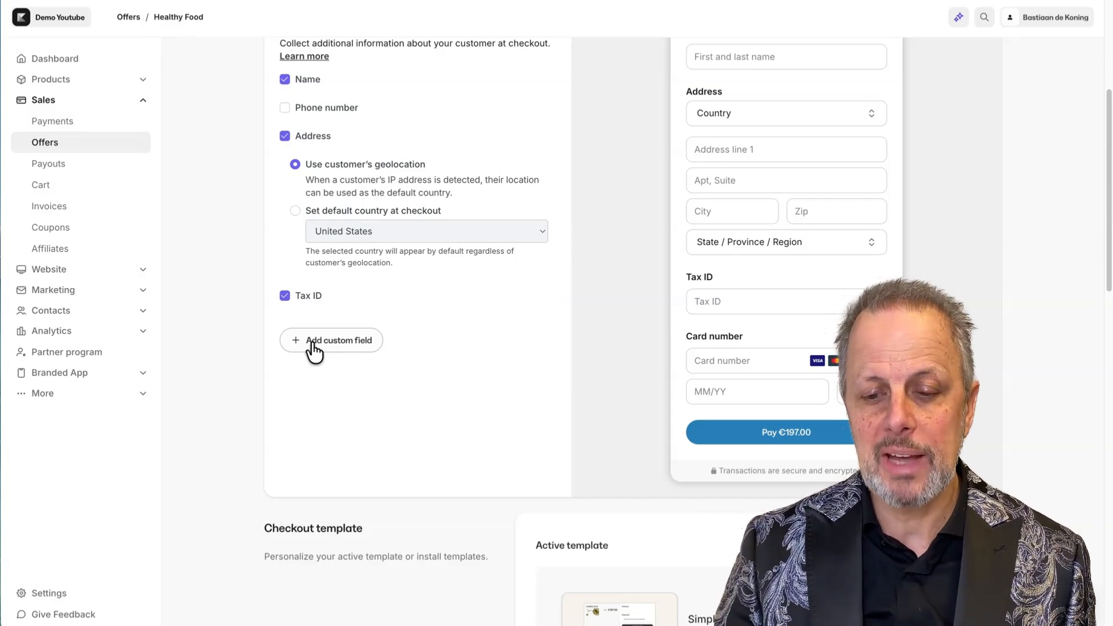
Add the Company name custom field to checkout, found by searching 'comp'.
{"action": "left_click", "coordinate": [343, 345]}
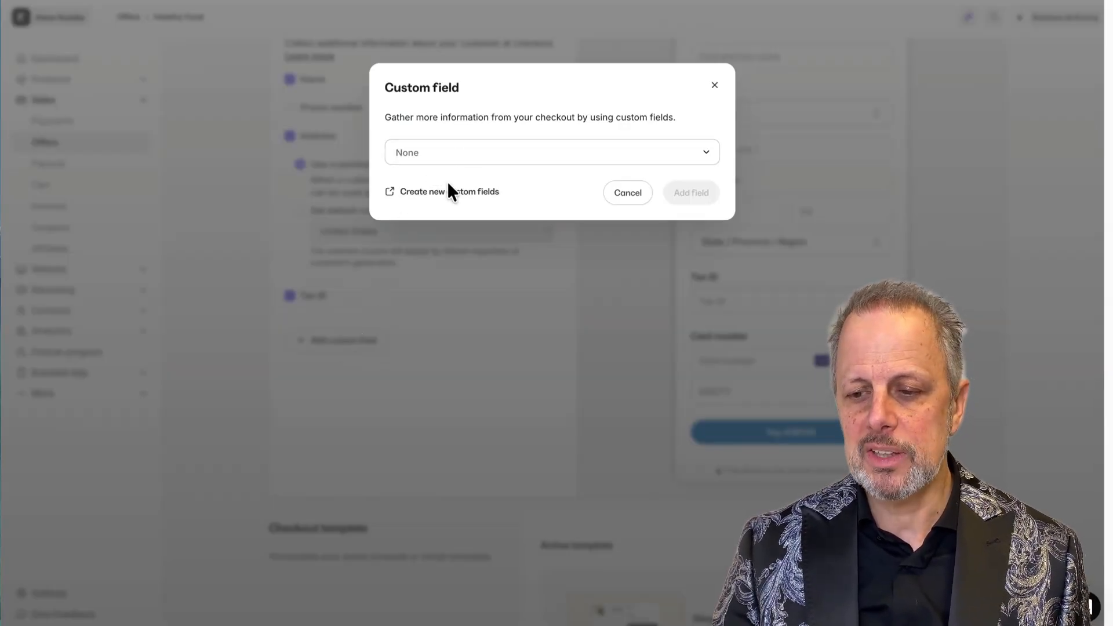
{"action": "left_click", "coordinate": [478, 155]}
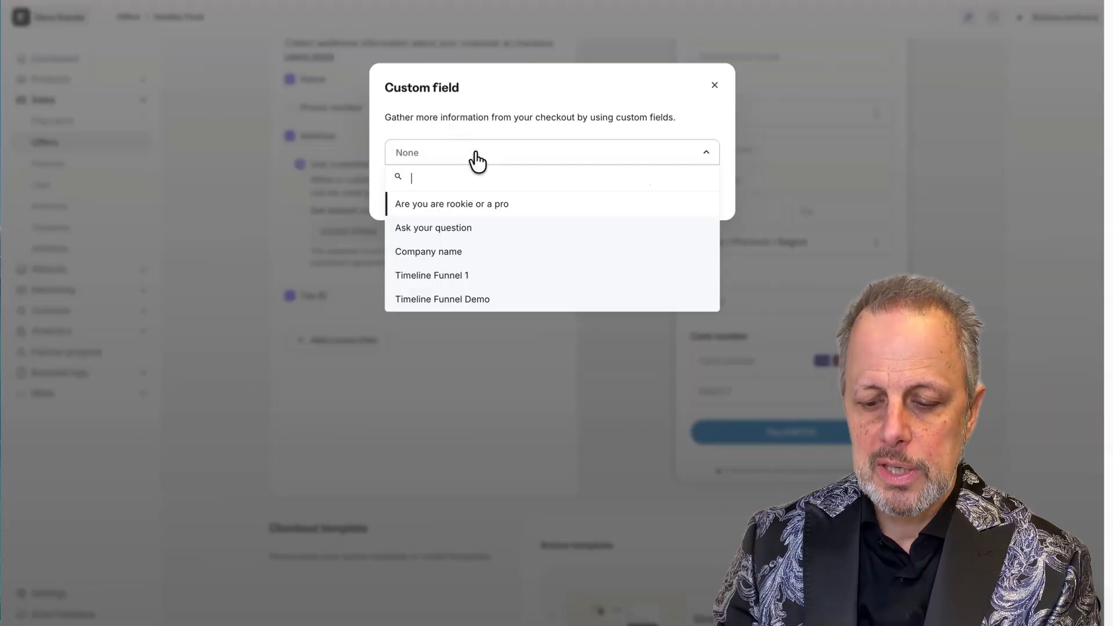
{"action": "type", "text": "comp"}
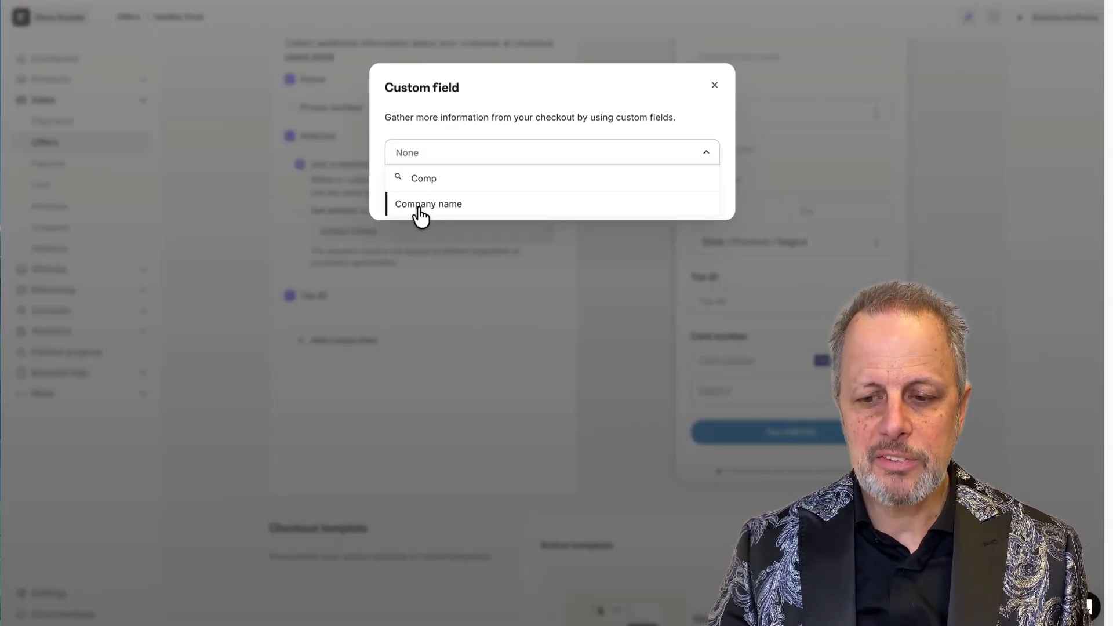
{"action": "left_click", "coordinate": [440, 209]}
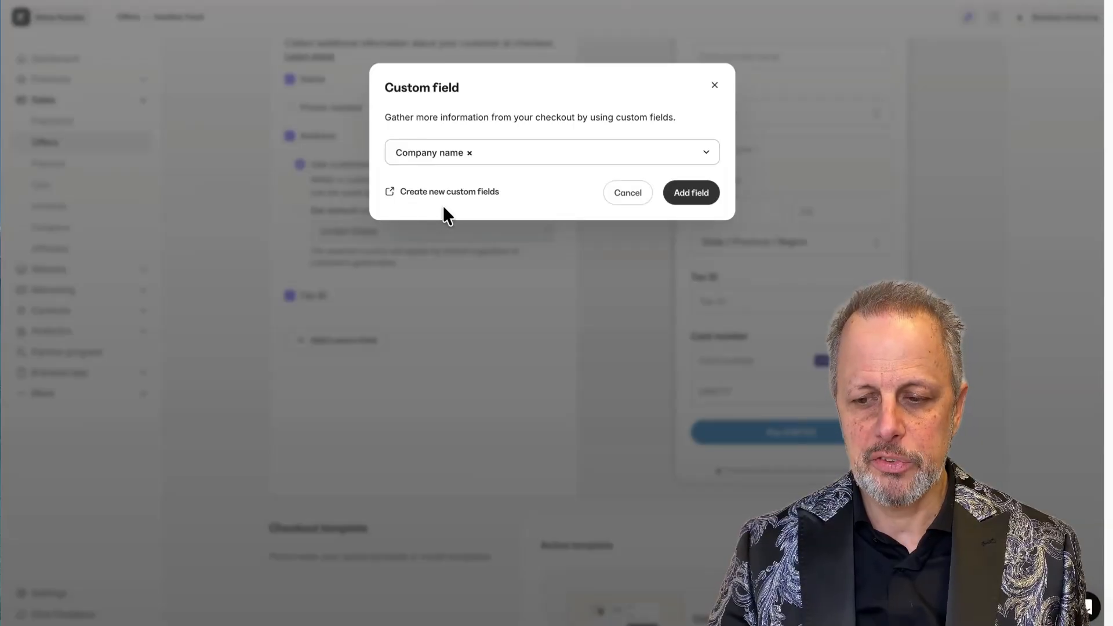
{"action": "left_click", "coordinate": [700, 195]}
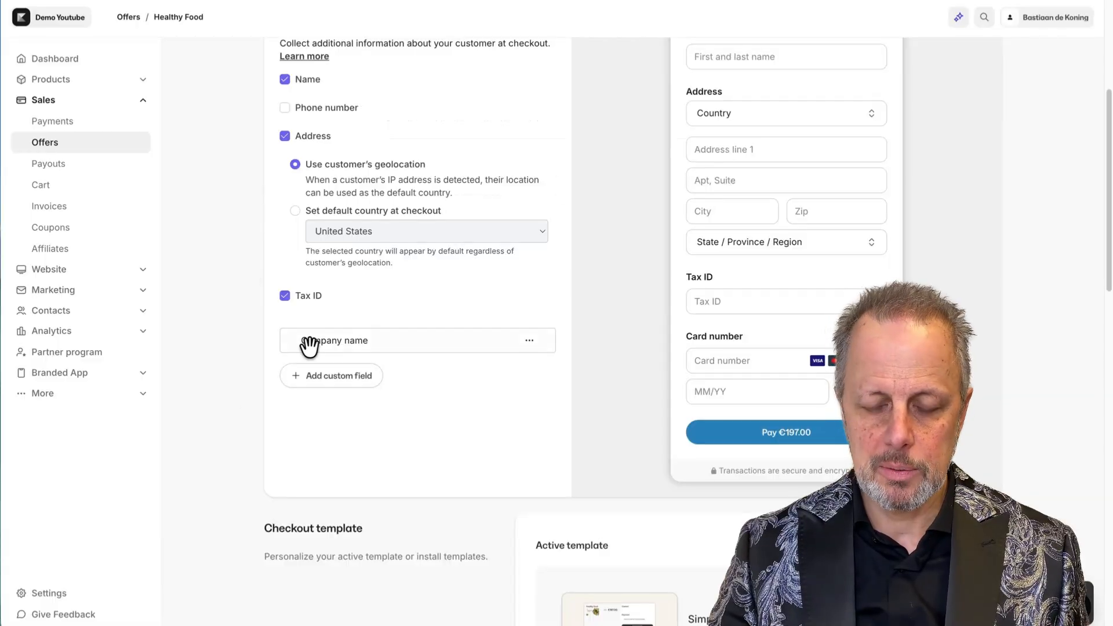
{"action": "scroll", "coordinate": [522, 296], "scroll_direction": "up", "scroll_amount": 4}
{"action": "scroll", "coordinate": [499, 290], "scroll_direction": "down", "scroll_amount": 3}
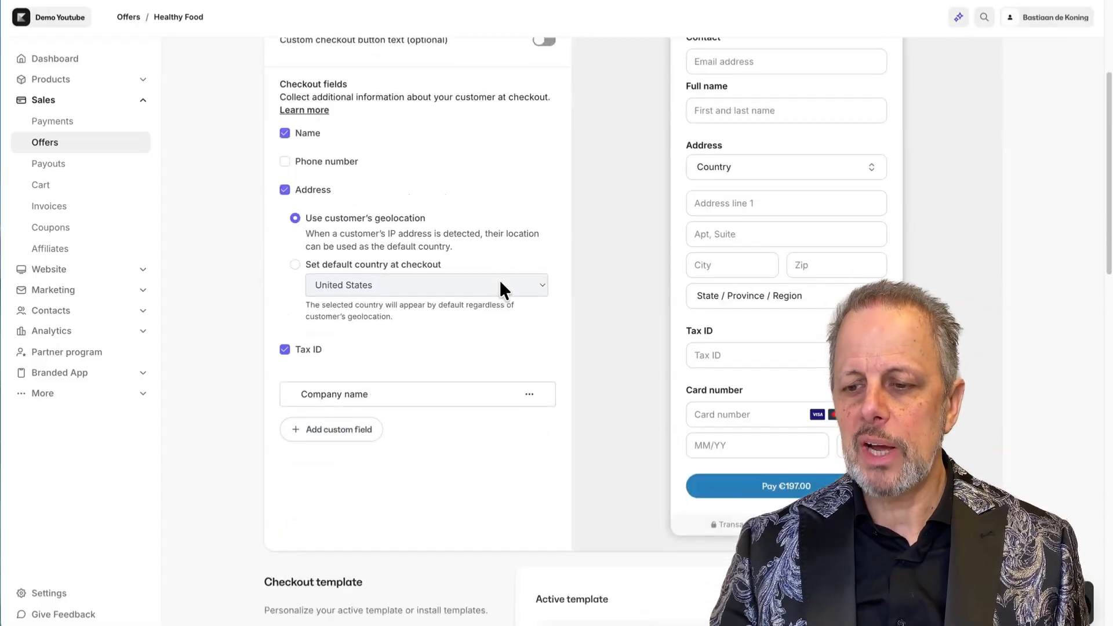
{"action": "scroll", "coordinate": [785, 63], "scroll_direction": "up", "scroll_amount": 1}
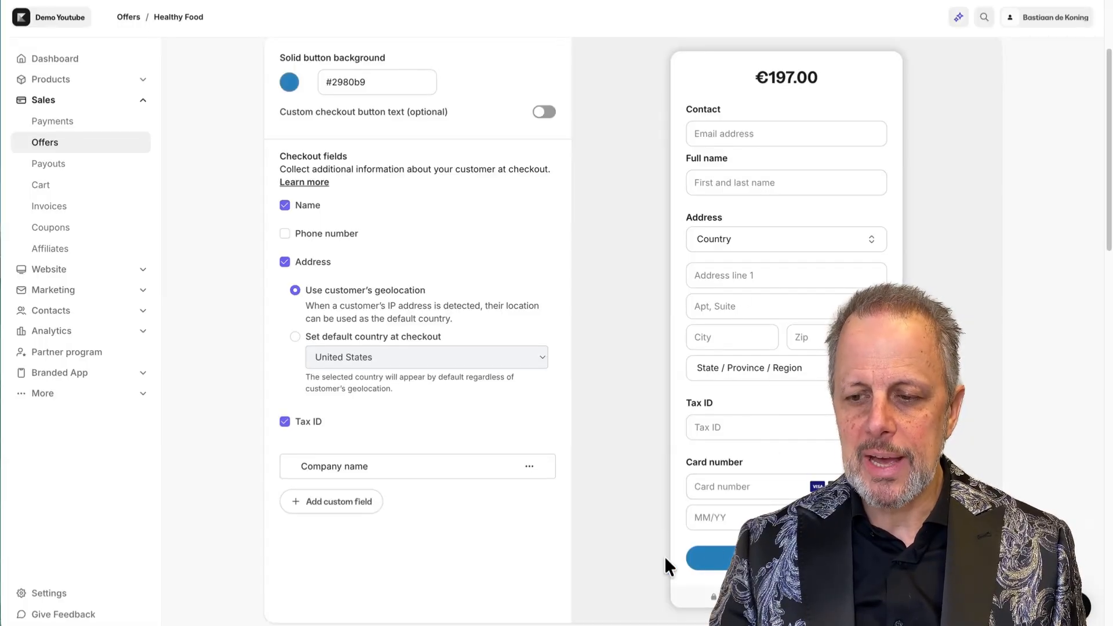
{"action": "scroll", "coordinate": [646, 398], "scroll_direction": "up", "scroll_amount": 5}
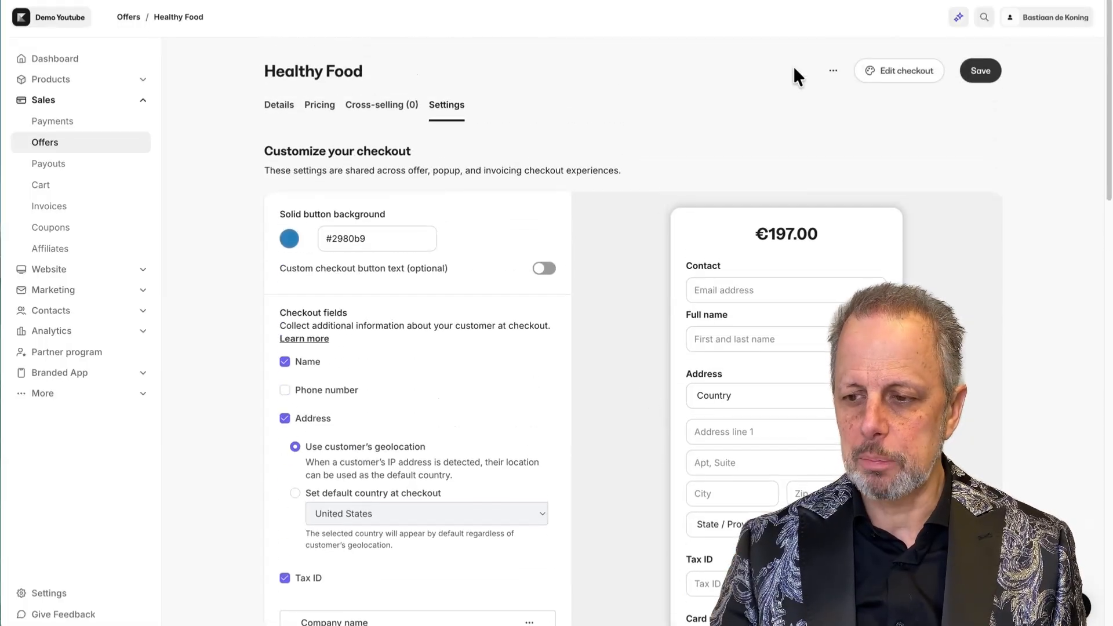
Save the checkout settings and check the Country and Tax ID fields on the live checkout.
{"action": "left_click", "coordinate": [978, 73]}
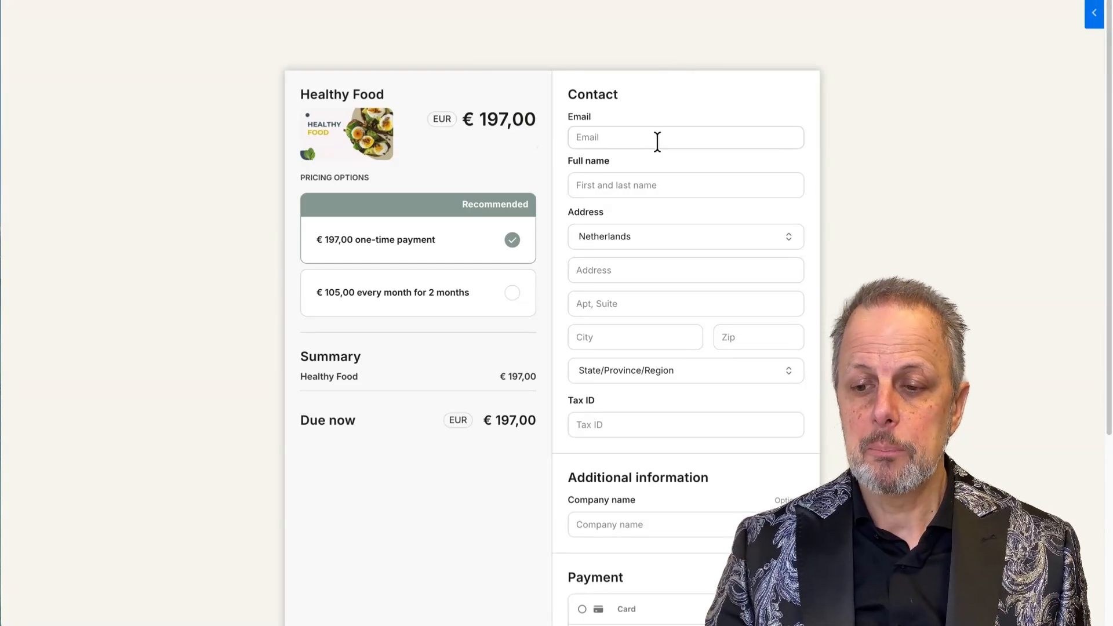
{"action": "scroll", "coordinate": [654, 174], "scroll_direction": "down", "scroll_amount": 1}
{"action": "scroll", "coordinate": [653, 147], "scroll_direction": "down", "scroll_amount": 2}
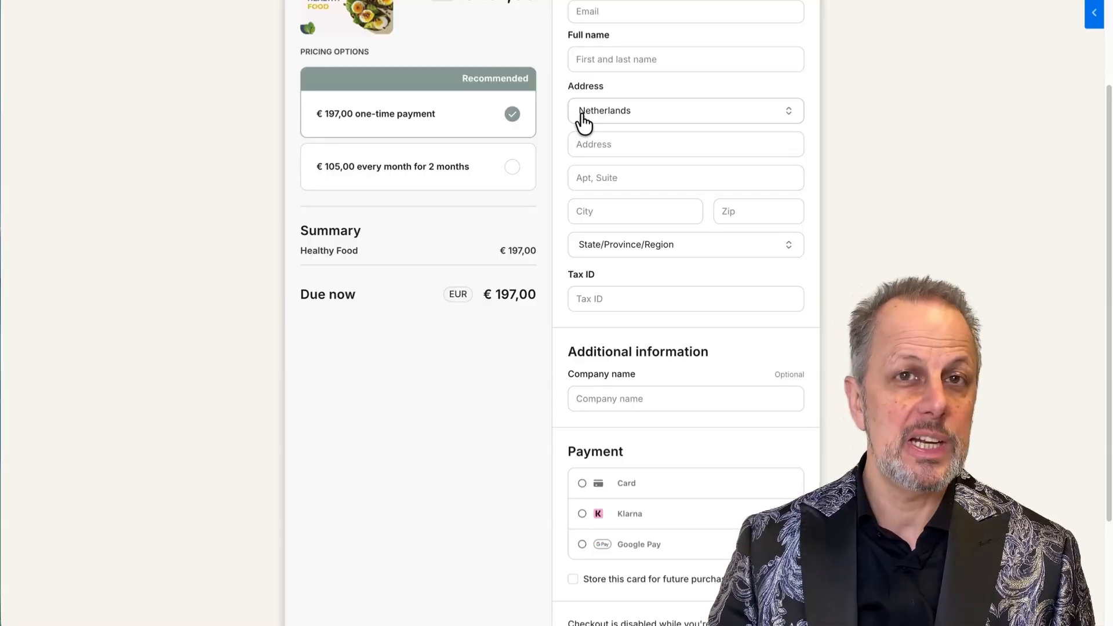
{"action": "left_click", "coordinate": [594, 125]}
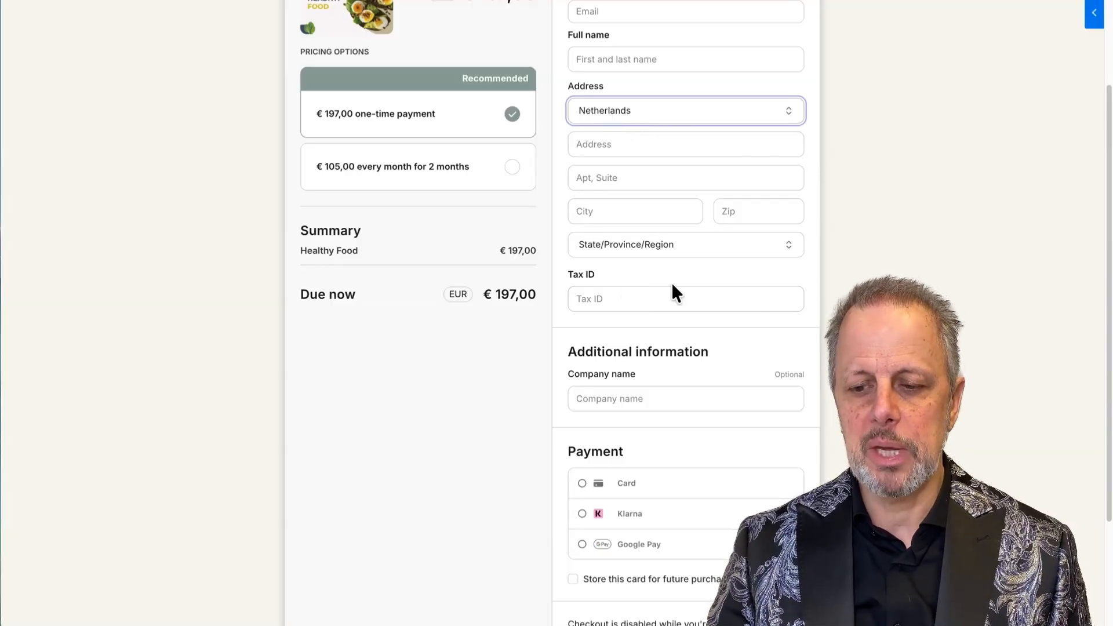
{"action": "left_click", "coordinate": [640, 302]}
Review the Additional information section with optional Company name, and the Zip field.
{"action": "scroll", "coordinate": [640, 290], "scroll_direction": "down", "scroll_amount": 2}
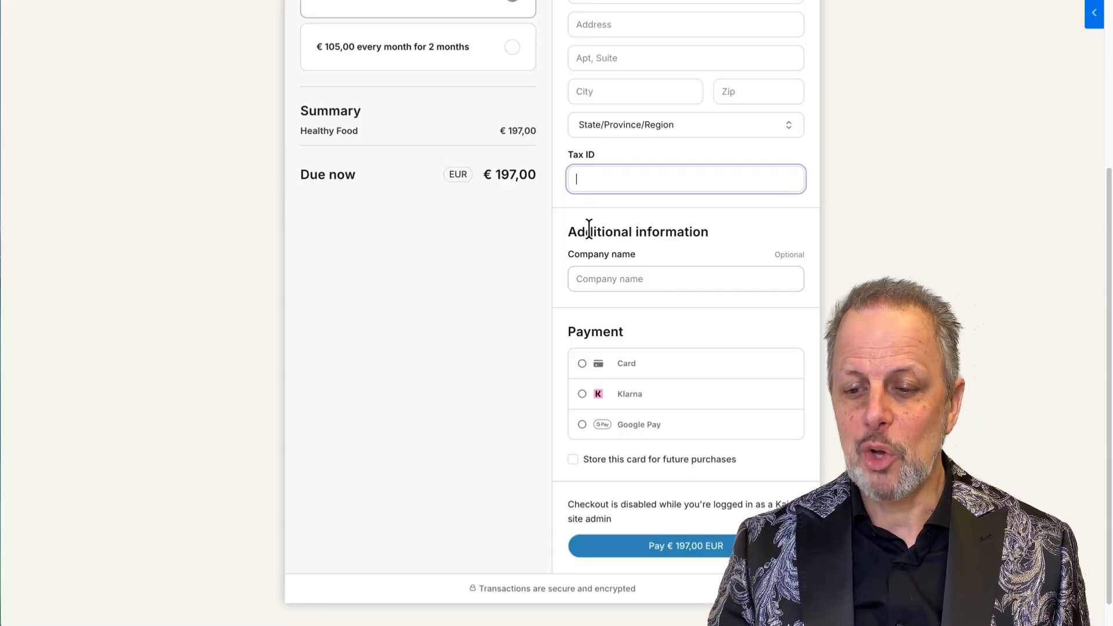
{"action": "left_click_drag", "start_coordinate": [585, 231], "coordinate": [712, 234]}
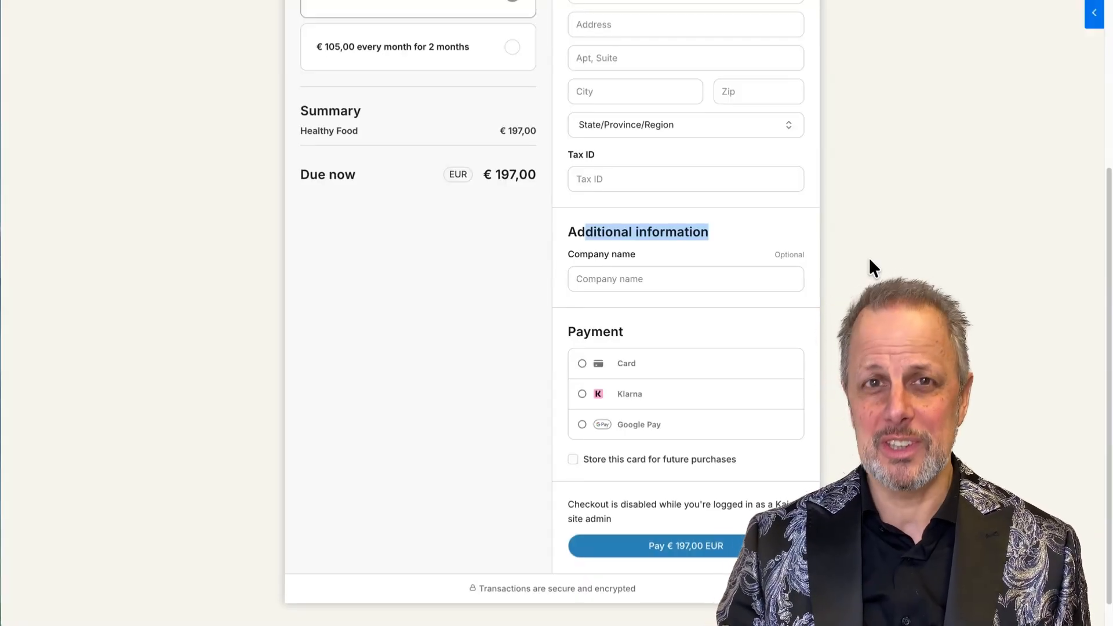
{"action": "scroll", "coordinate": [868, 257], "scroll_direction": "up", "scroll_amount": 3}
{"action": "scroll", "coordinate": [868, 256], "scroll_direction": "up", "scroll_amount": 1}
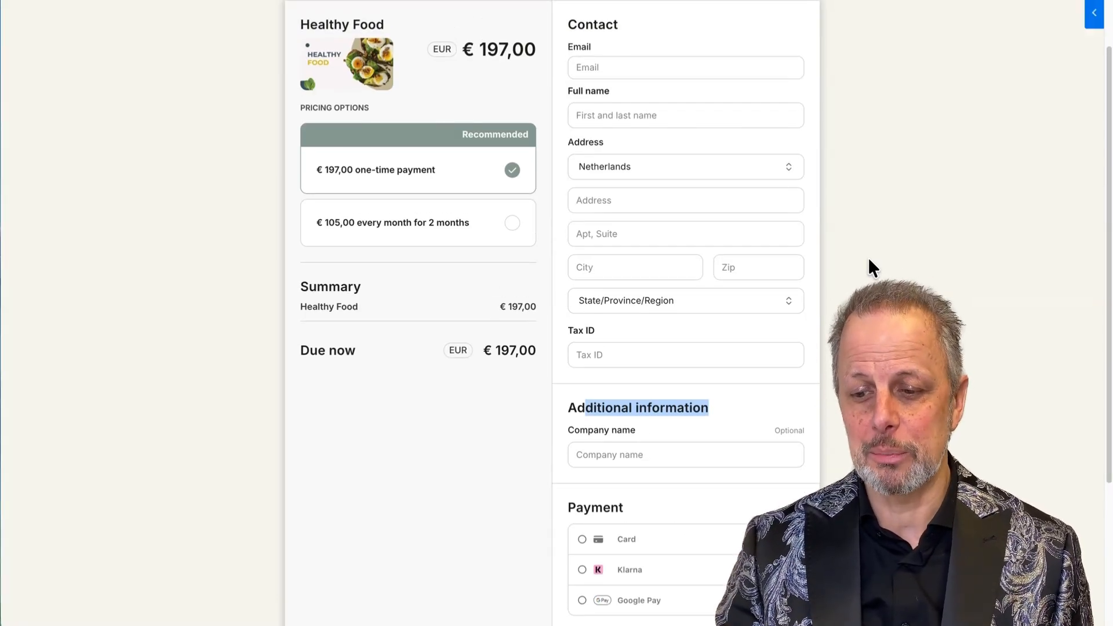
{"action": "left_click", "coordinate": [868, 256]}
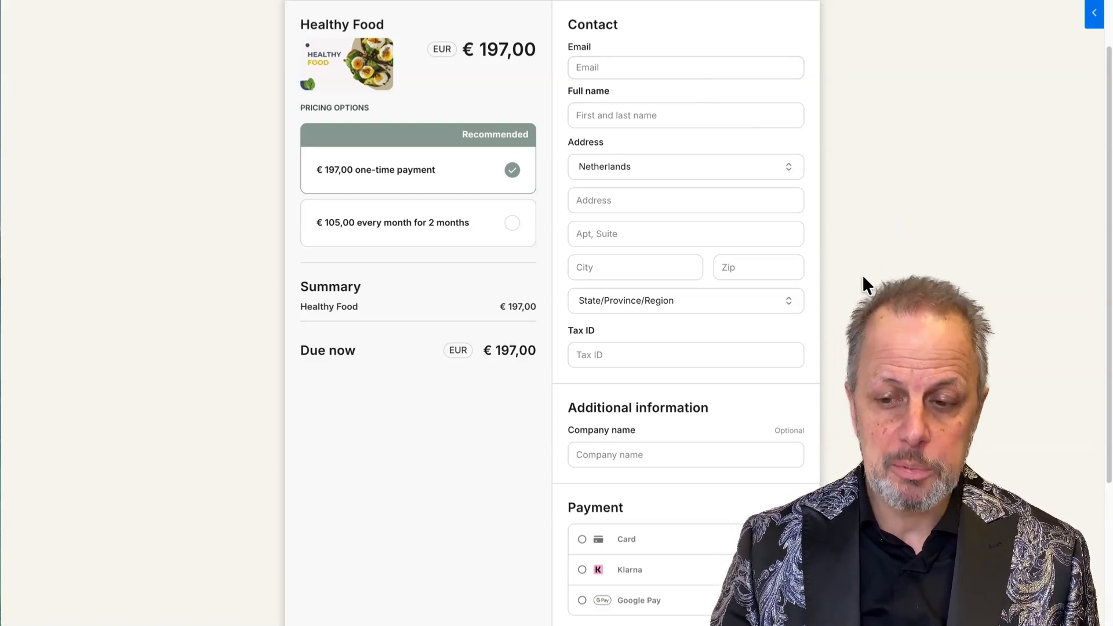
{"action": "left_click", "coordinate": [729, 269]}
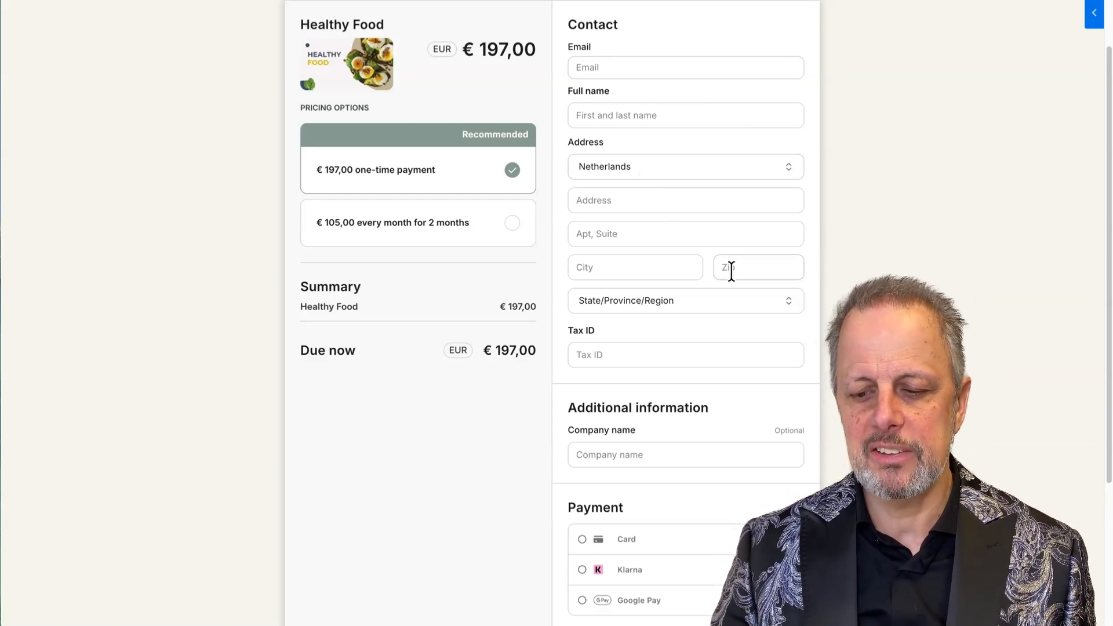
{"action": "scroll", "coordinate": [724, 270], "scroll_direction": "down", "scroll_amount": 3}
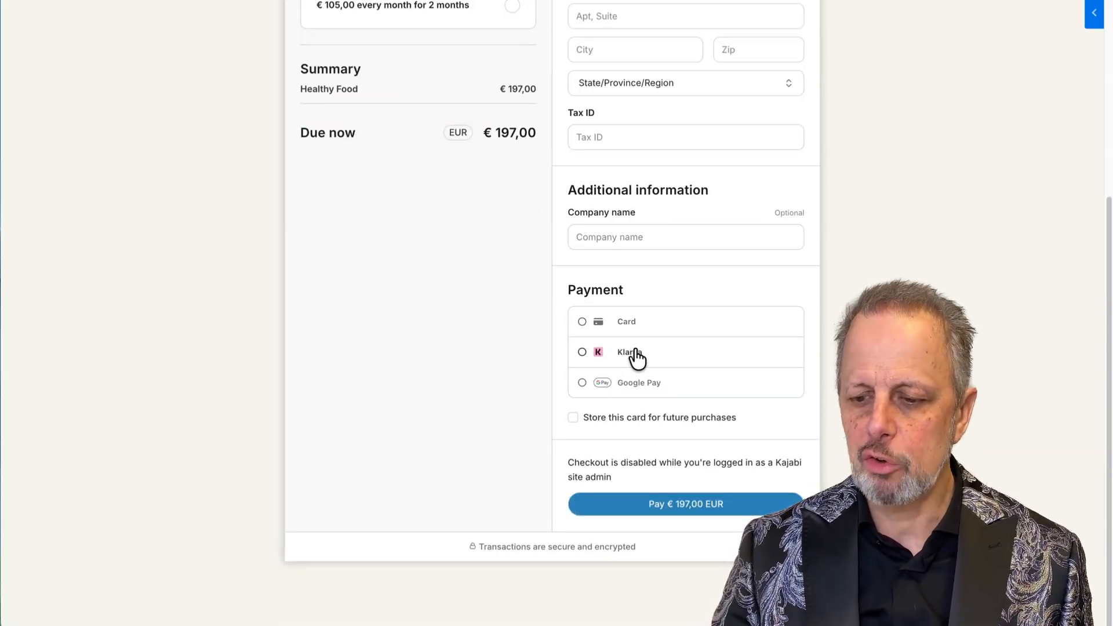
{"action": "scroll", "coordinate": [635, 356], "scroll_direction": "up", "scroll_amount": 4}
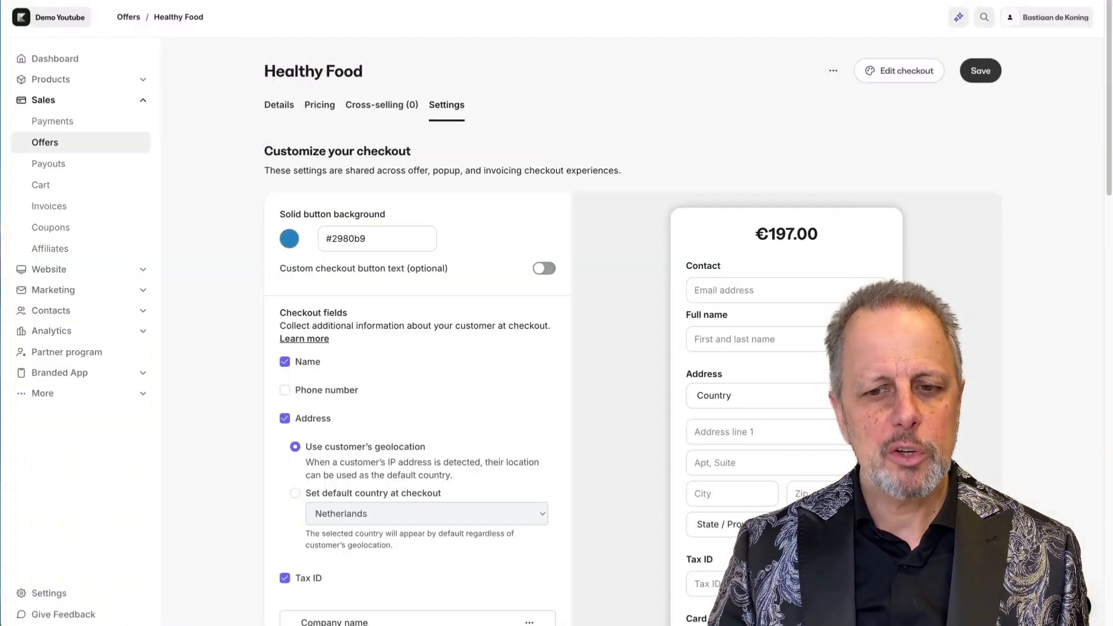
Turn on Collect Sales Tax under Pricing, save, and reload the checkout page.
{"action": "left_click", "coordinate": [318, 110]}
{"action": "left_click_drag", "start_coordinate": [585, 311], "coordinate": [683, 311]}
{"action": "left_click_drag", "start_coordinate": [585, 342], "coordinate": [696, 341]}
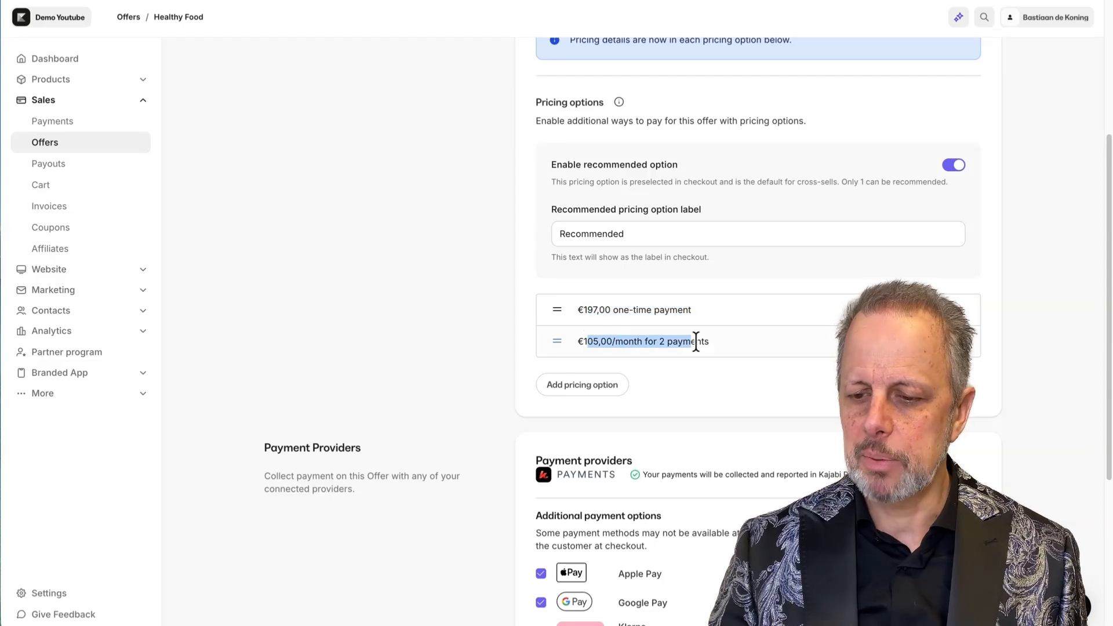
{"action": "scroll", "coordinate": [521, 313], "scroll_direction": "up", "scroll_amount": 4}
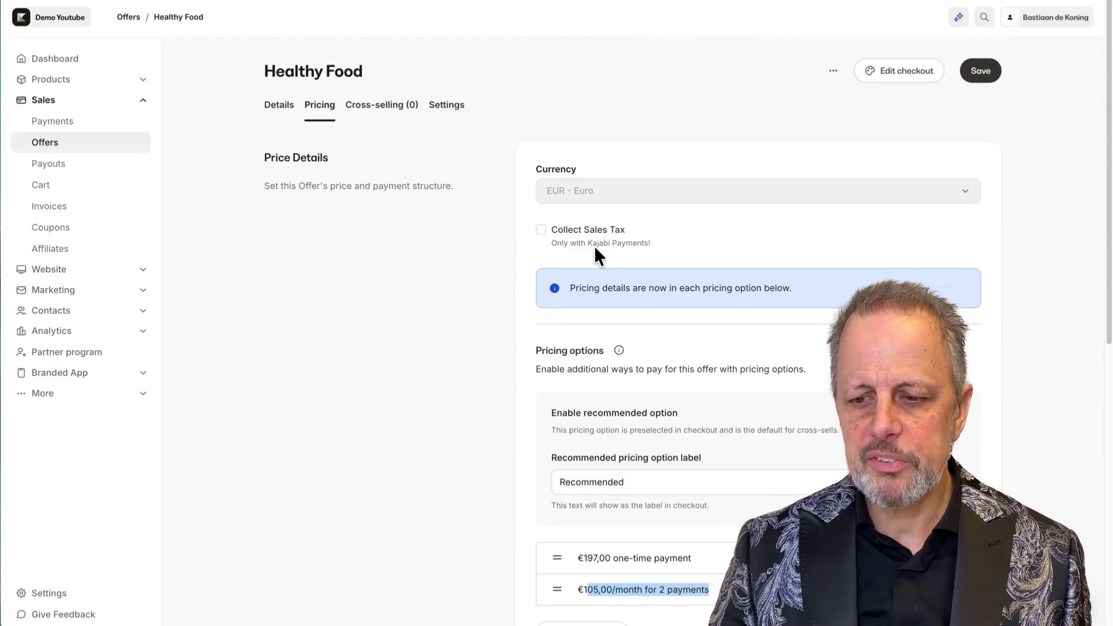
{"action": "left_click", "coordinate": [541, 230]}
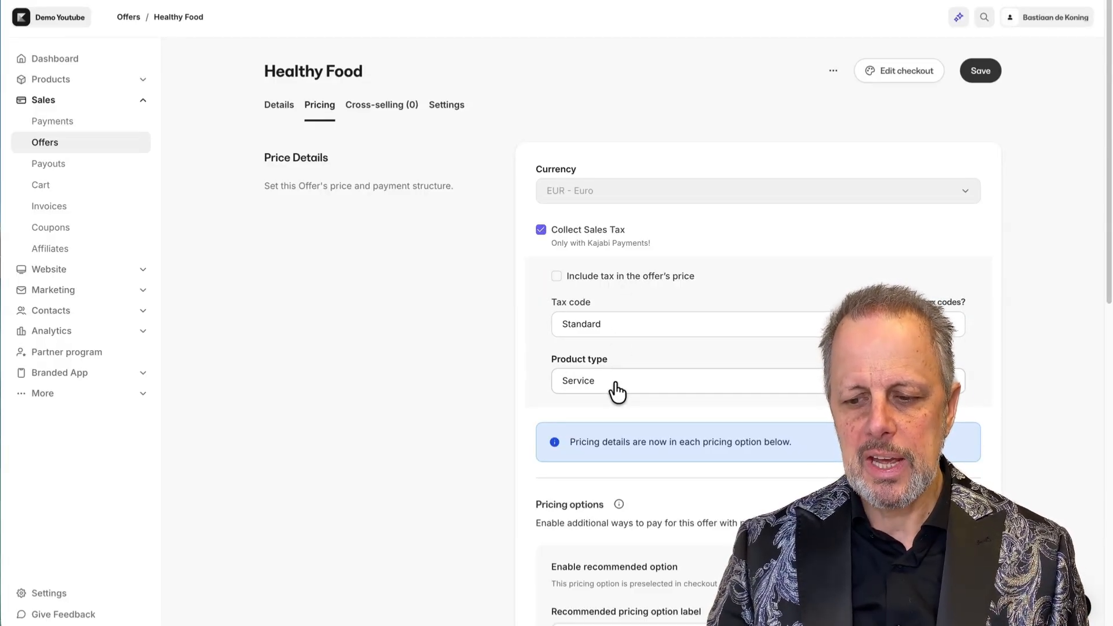
{"action": "left_click", "coordinate": [984, 81]}
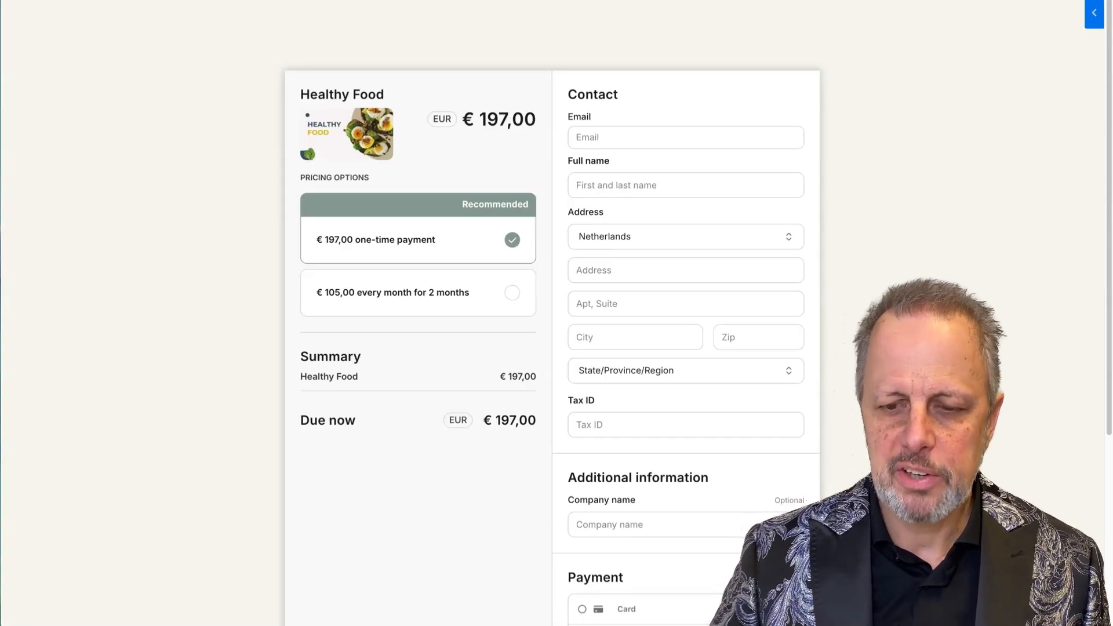
{"action": "key", "text": "super+r"}
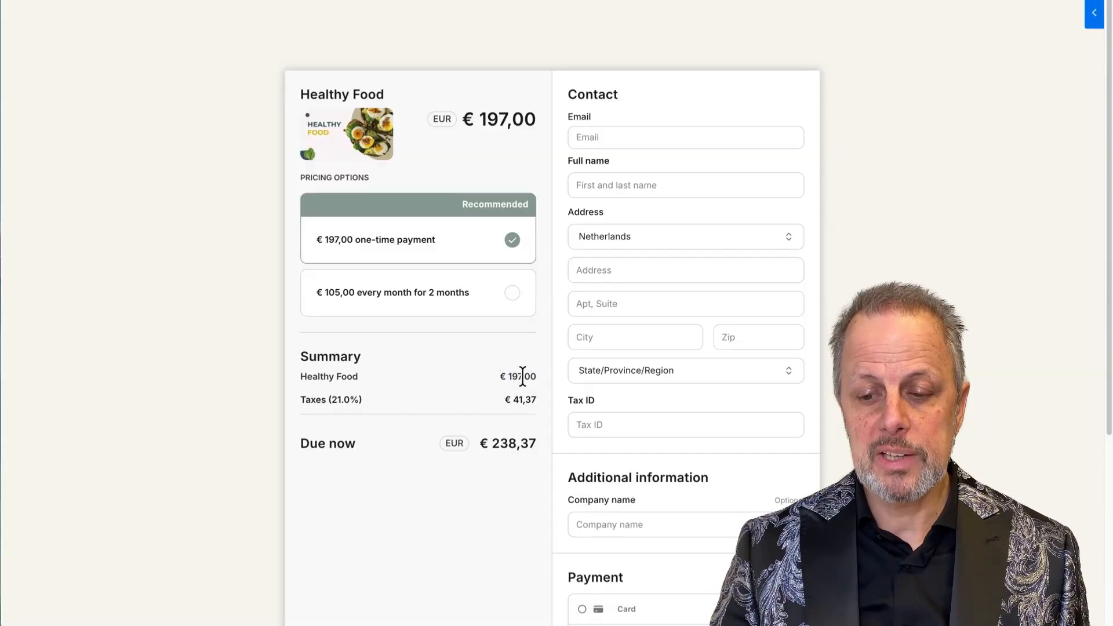
Check the 21% tax and €238,37 total, then set the billing country to New Zealand.
{"action": "left_click_drag", "start_coordinate": [310, 396], "coordinate": [534, 404]}
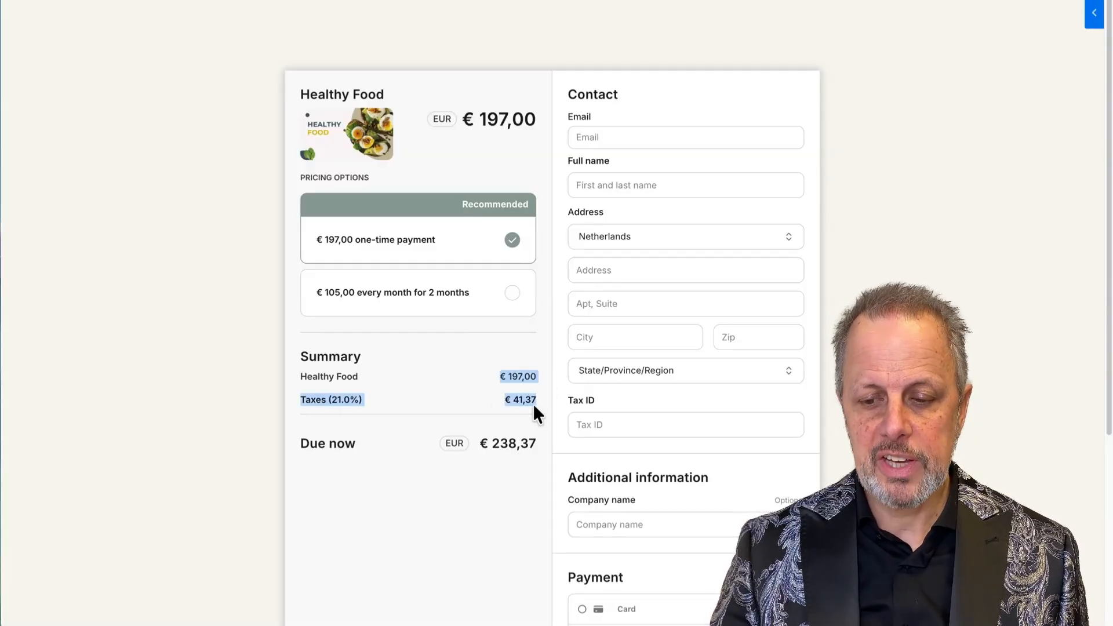
{"action": "left_click", "coordinate": [372, 430]}
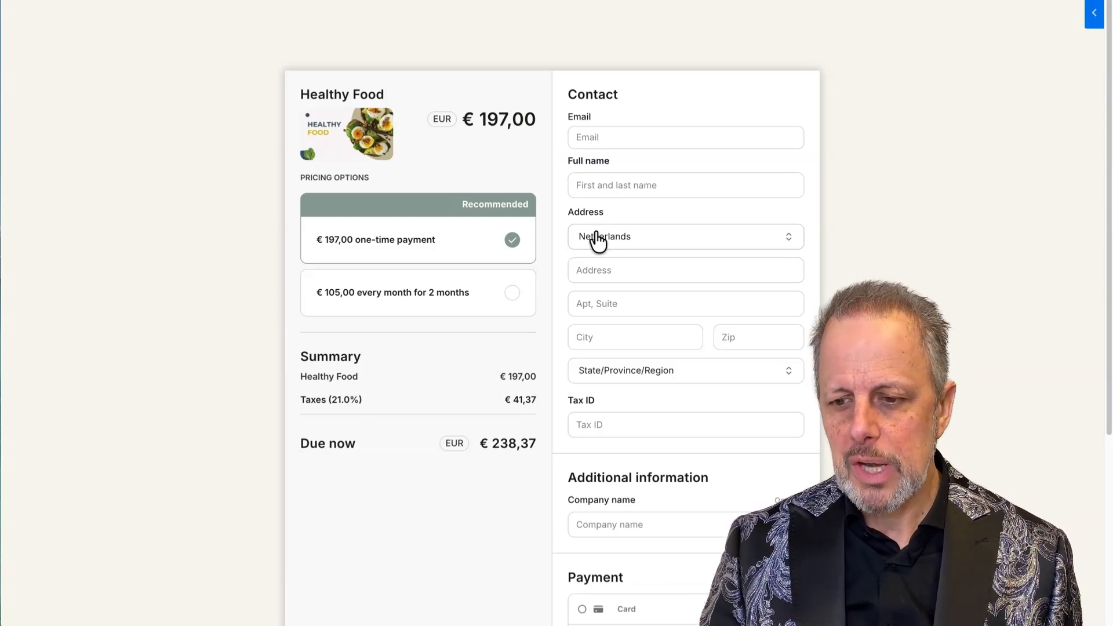
{"action": "left_click", "coordinate": [644, 235]}
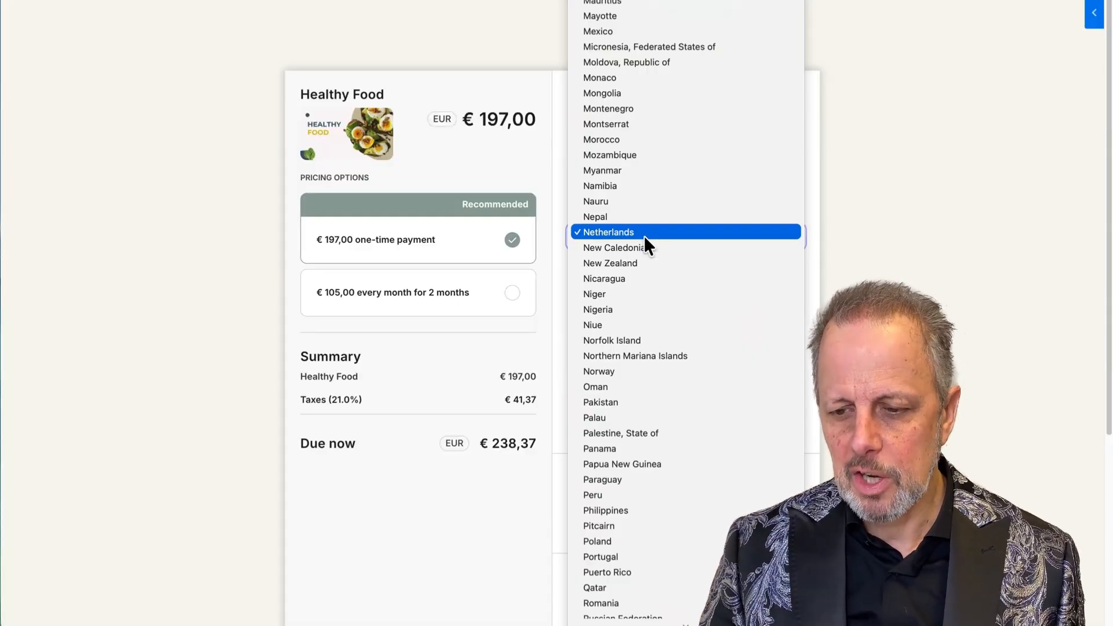
{"action": "left_click", "coordinate": [635, 268]}
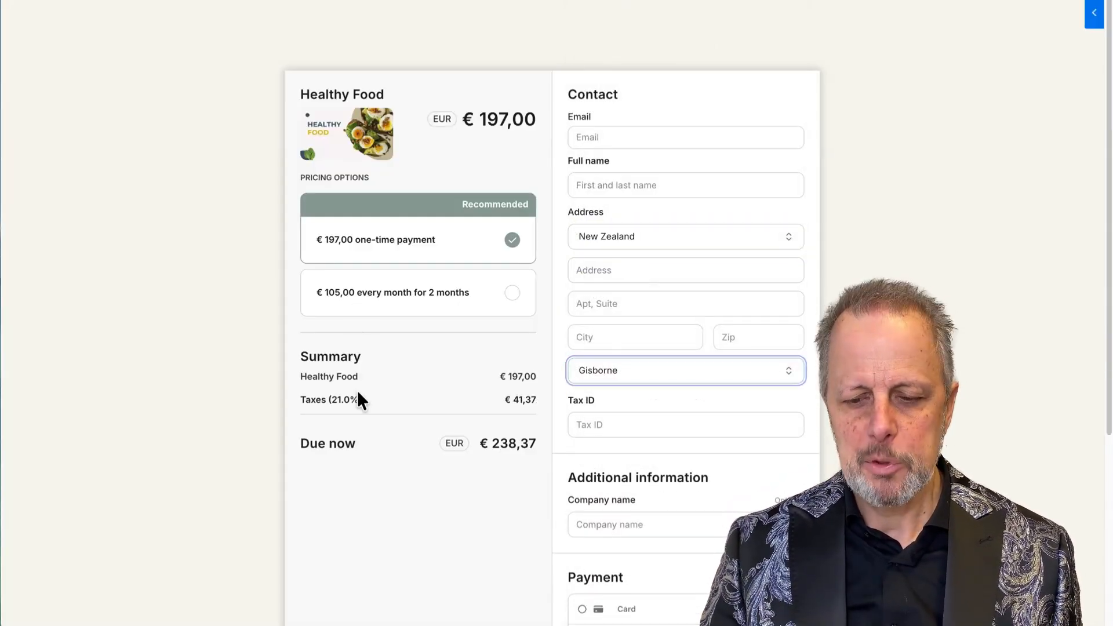
{"action": "left_click_drag", "start_coordinate": [315, 400], "coordinate": [543, 408]}
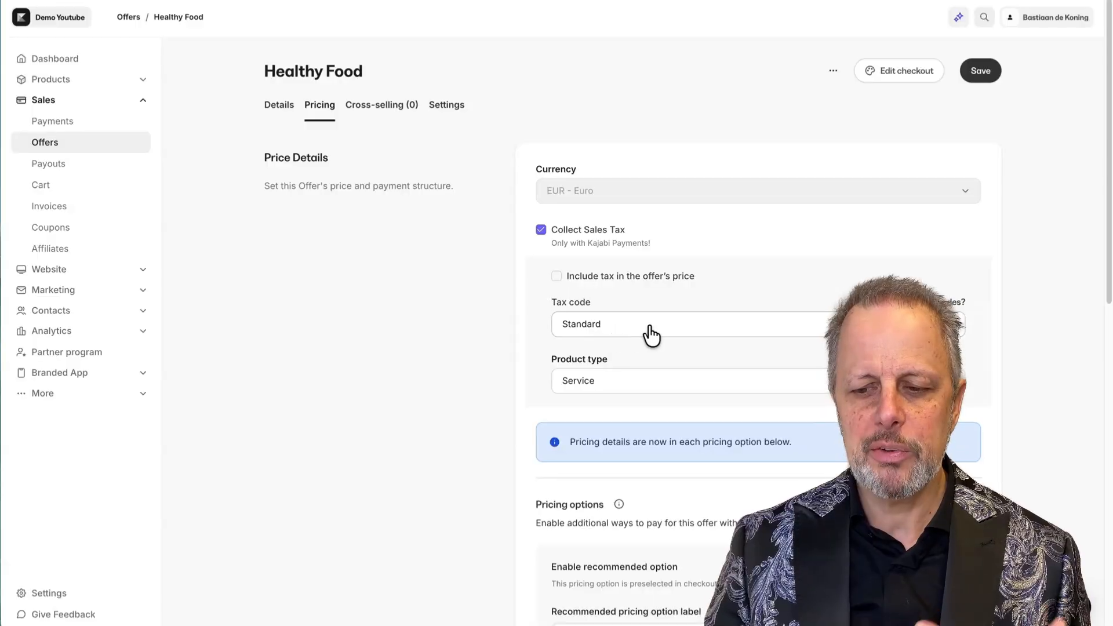
Change the tax code to eService, keep product type Service, save, and reload the checkout.
{"action": "left_click", "coordinate": [650, 328]}
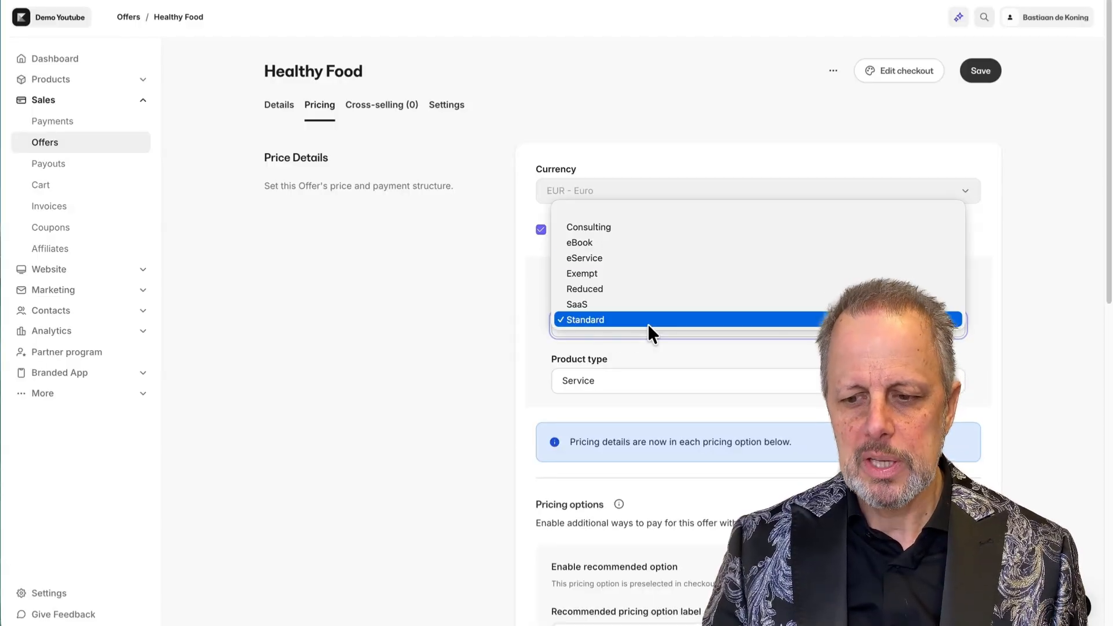
{"action": "left_click", "coordinate": [613, 257]}
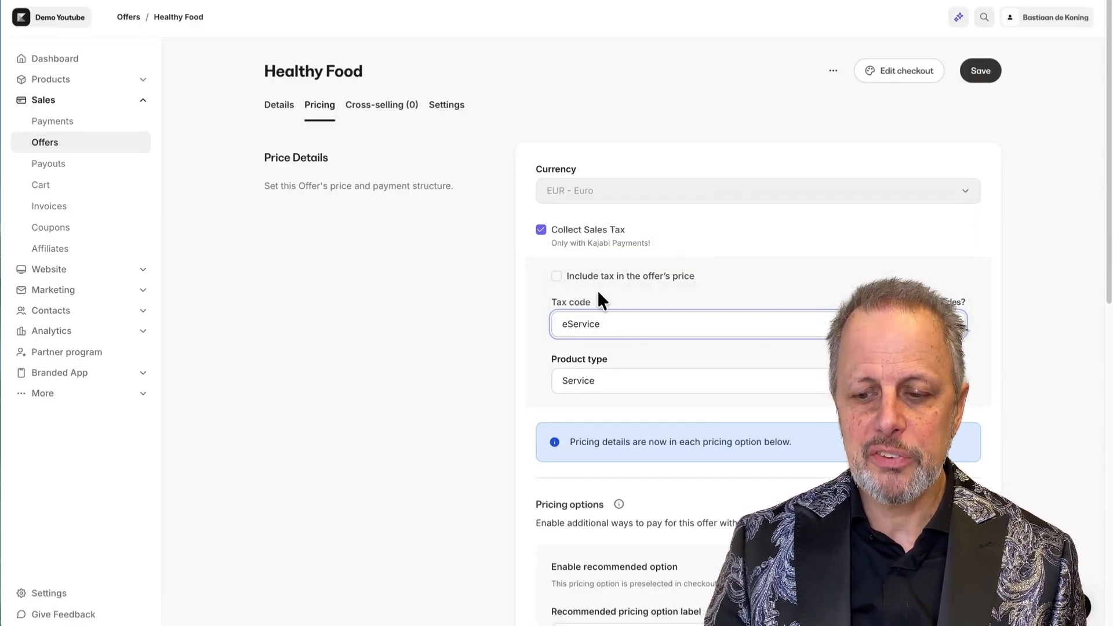
{"action": "left_click", "coordinate": [611, 381]}
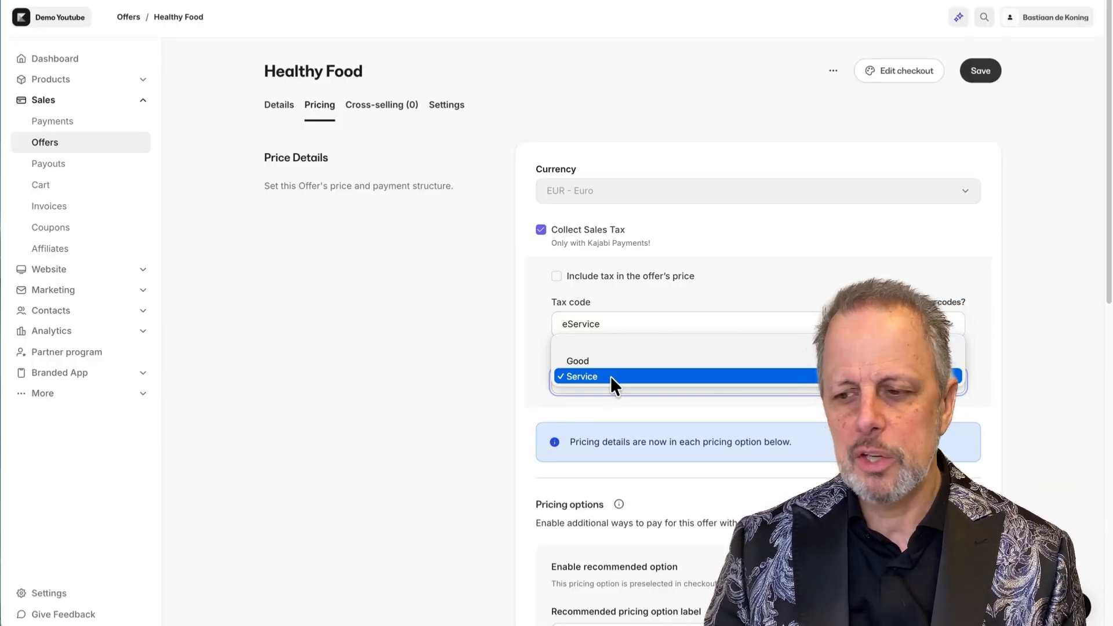
{"action": "left_click", "coordinate": [977, 70]}
{"action": "left_click", "coordinate": [979, 72]}
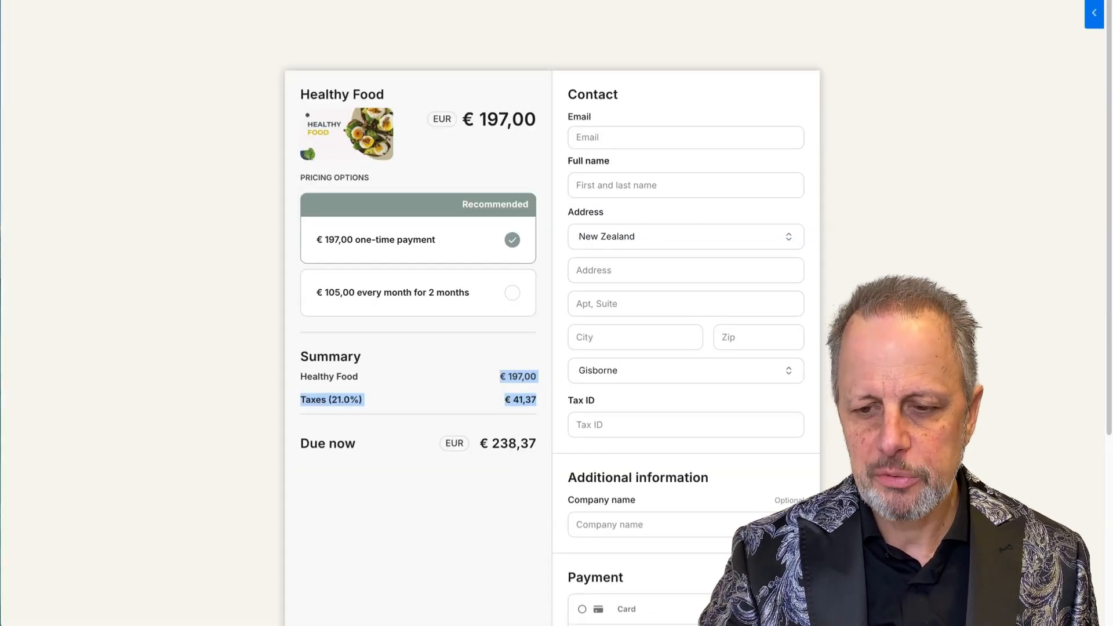
{"action": "key", "text": "super+r"}
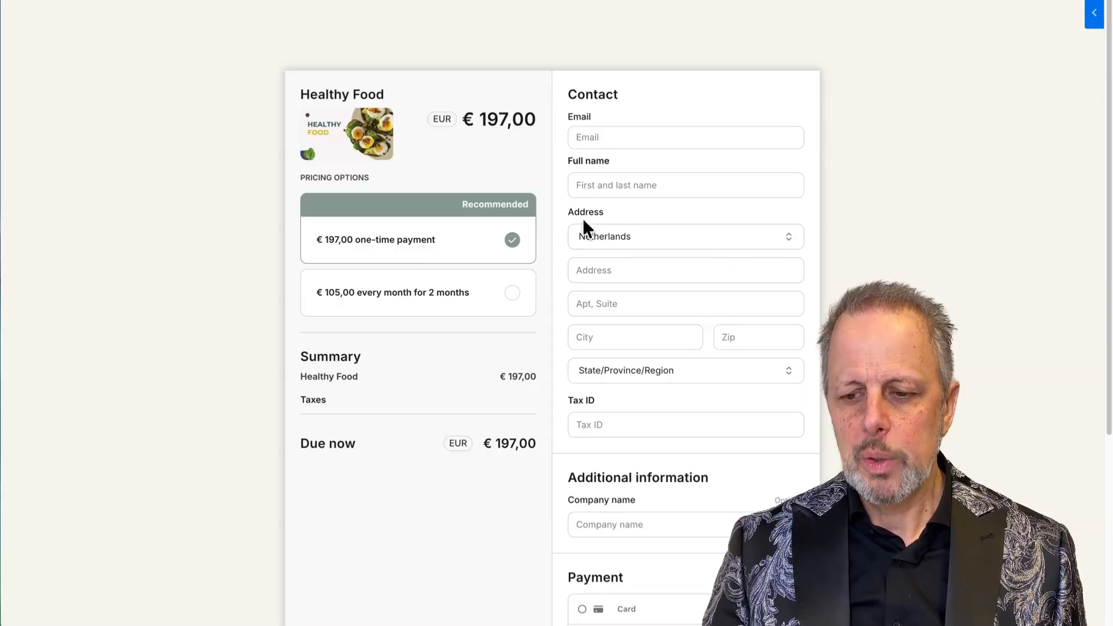
Try New Zealand/Canterbury, then Belgium/Antwerp as the buyer's country and region.
{"action": "left_click", "coordinate": [692, 236]}
{"action": "left_click", "coordinate": [678, 262]}
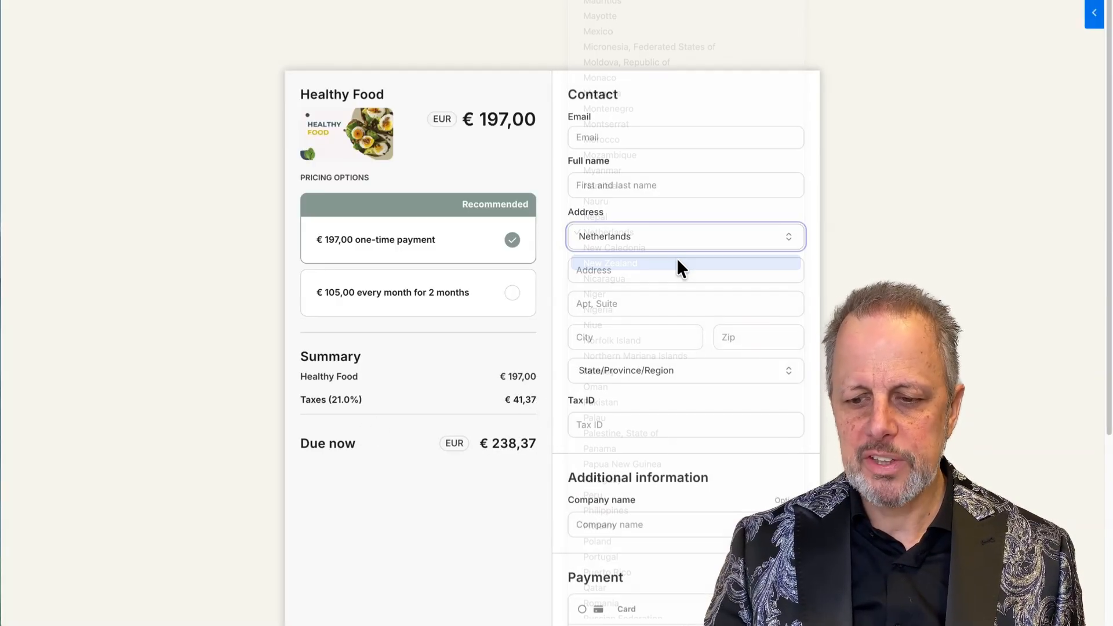
{"action": "left_click", "coordinate": [644, 386]}
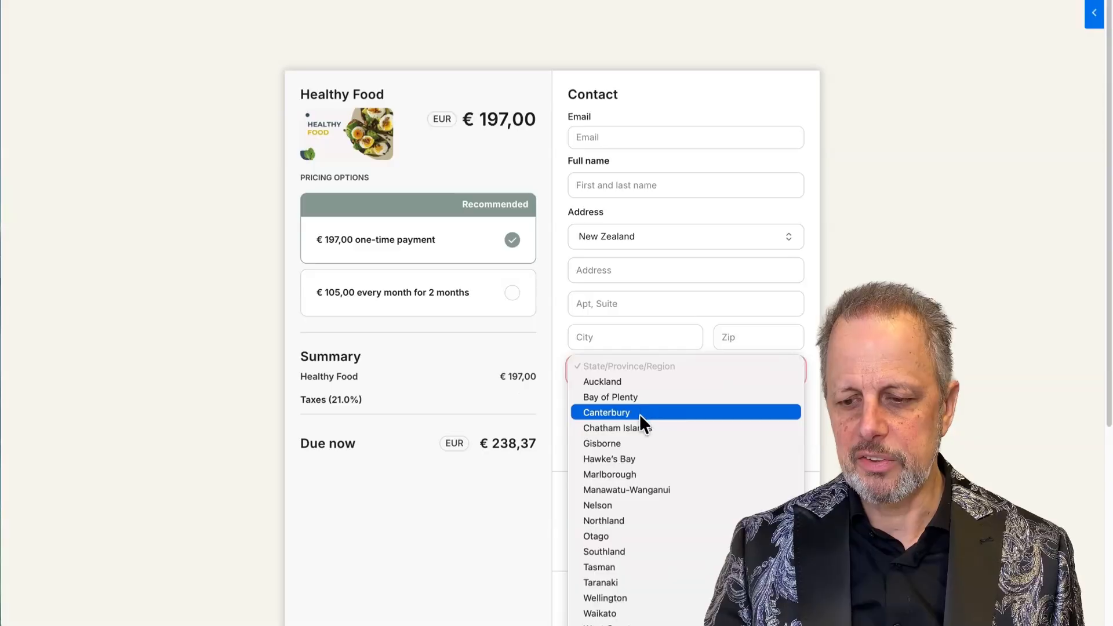
{"action": "left_click", "coordinate": [641, 410]}
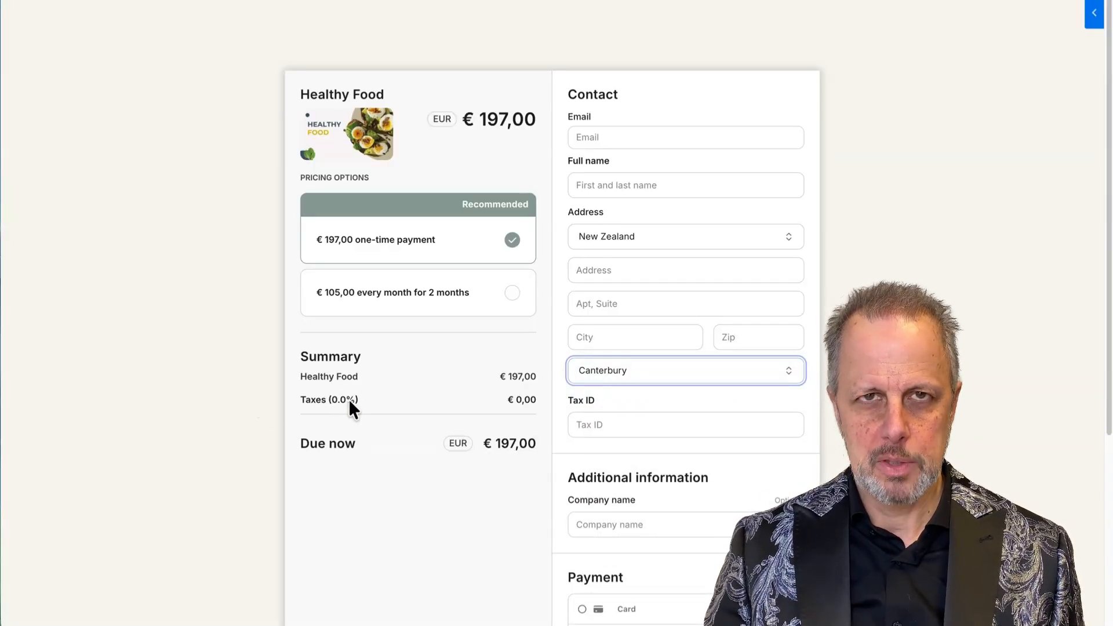
{"action": "left_click", "coordinate": [620, 237]}
{"action": "scroll", "coordinate": [619, 235], "scroll_direction": "up", "scroll_amount": 15}
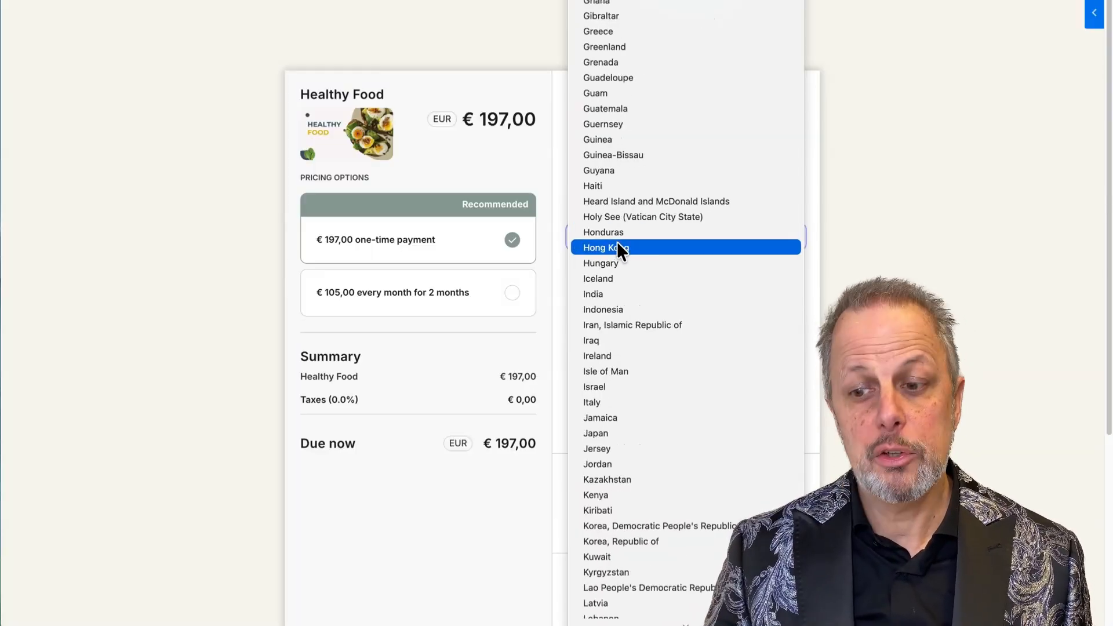
{"action": "left_click", "coordinate": [624, 338]}
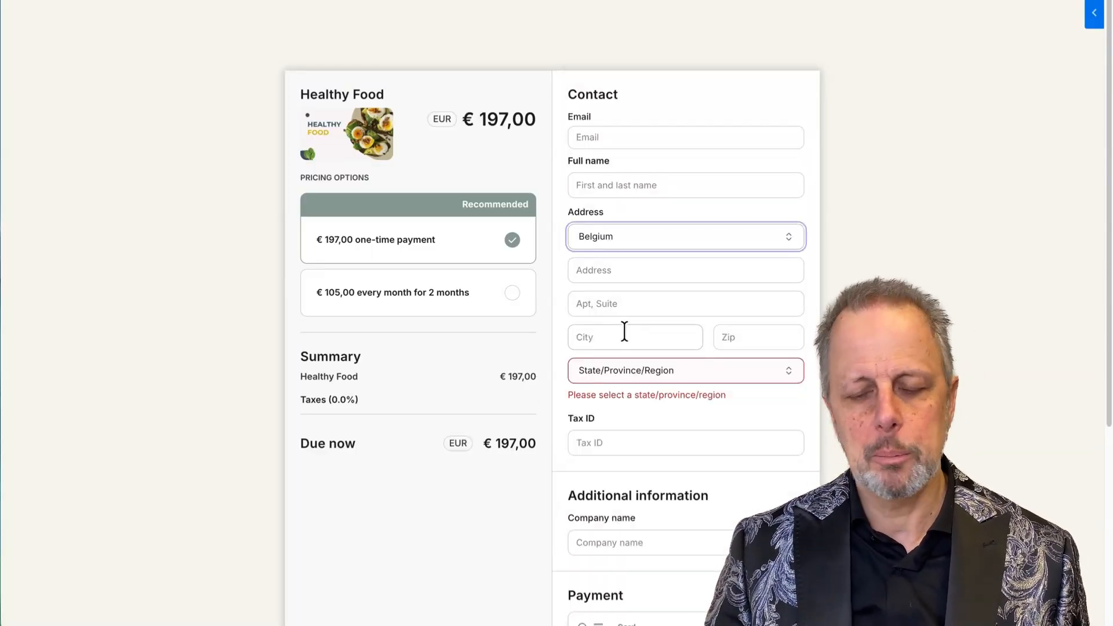
{"action": "left_click", "coordinate": [613, 374]}
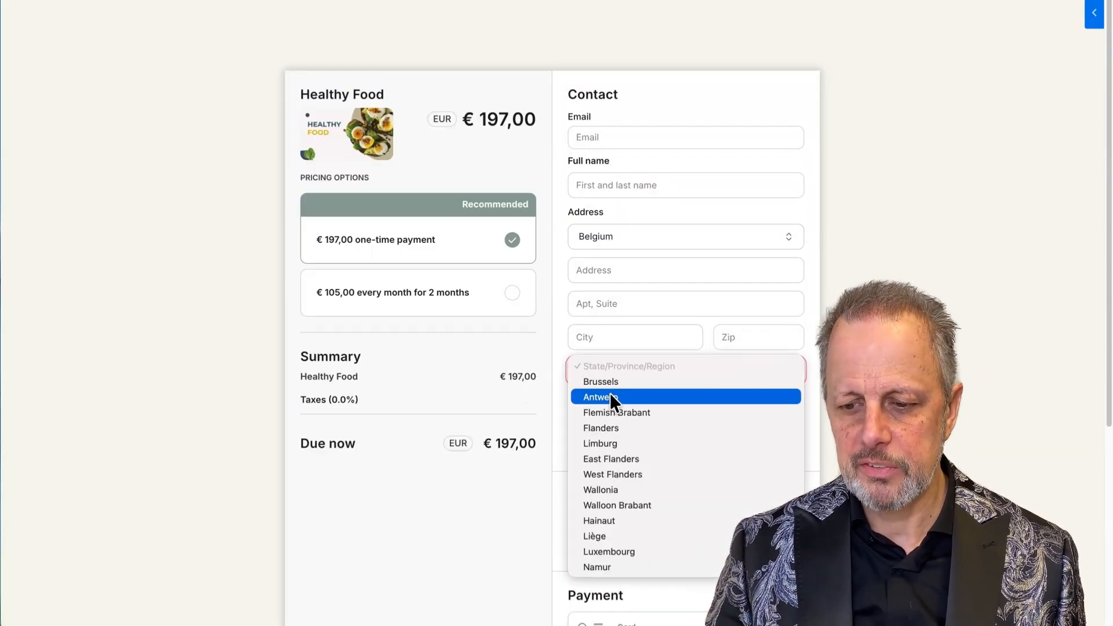
{"action": "left_click", "coordinate": [610, 394]}
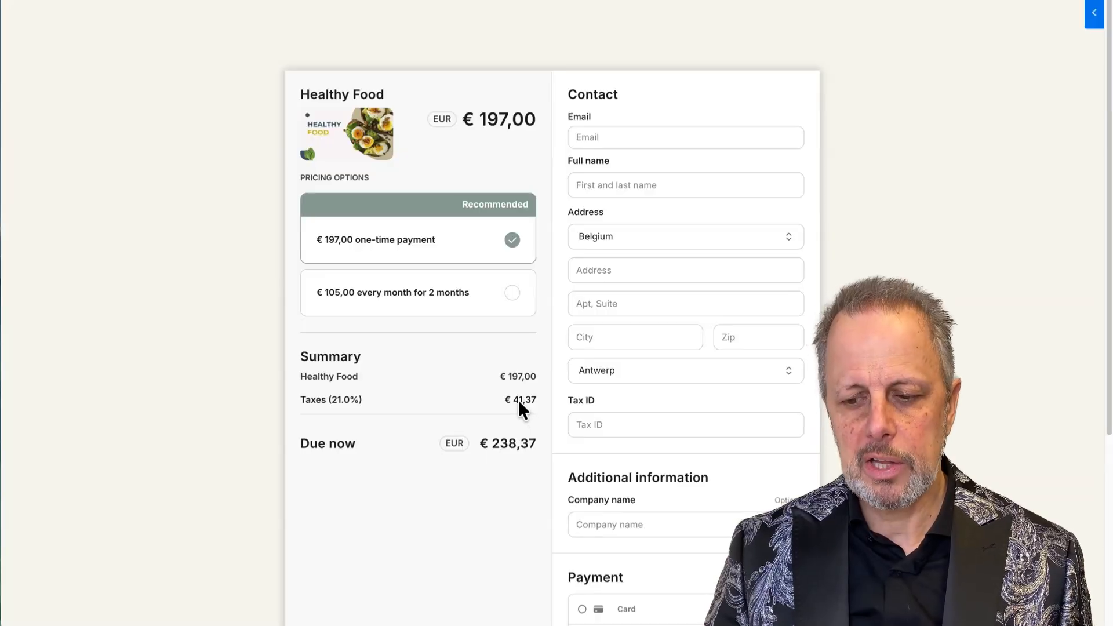
Leave Tax ID empty and compare the €105,00 monthly plan with the €197,00 one-time payment.
{"action": "left_click", "coordinate": [620, 429]}
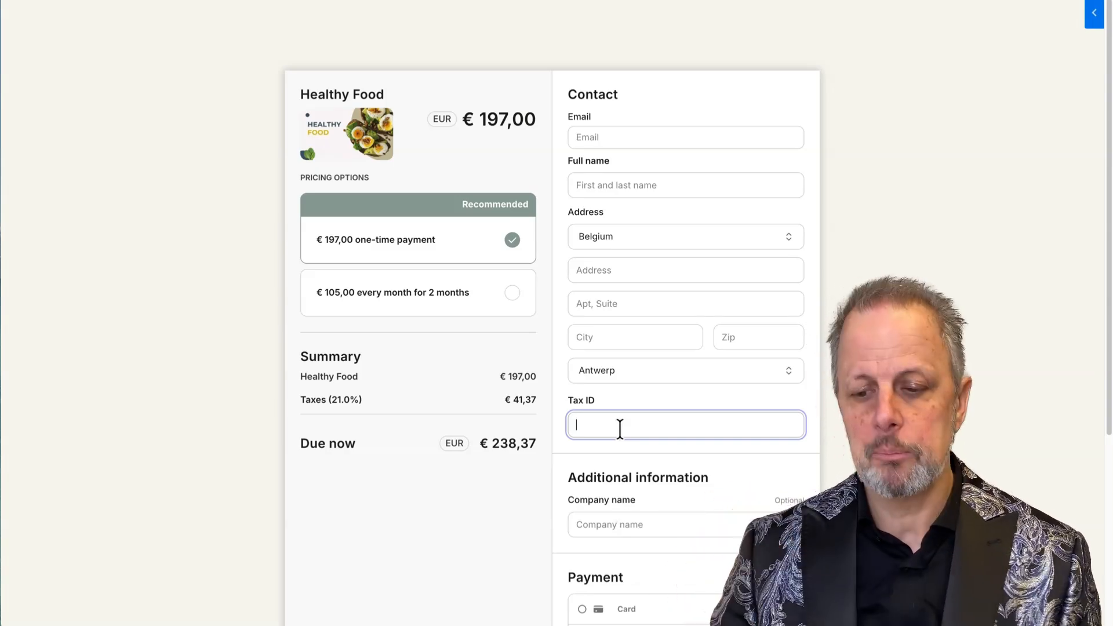
{"action": "left_click", "coordinate": [545, 400]}
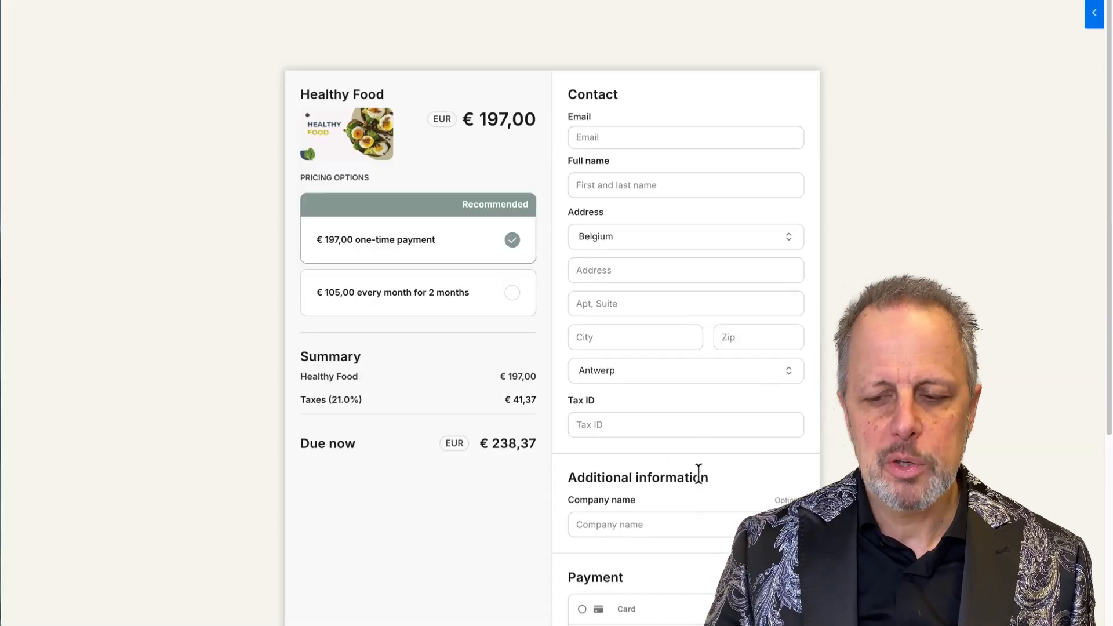
{"action": "left_click", "coordinate": [388, 304]}
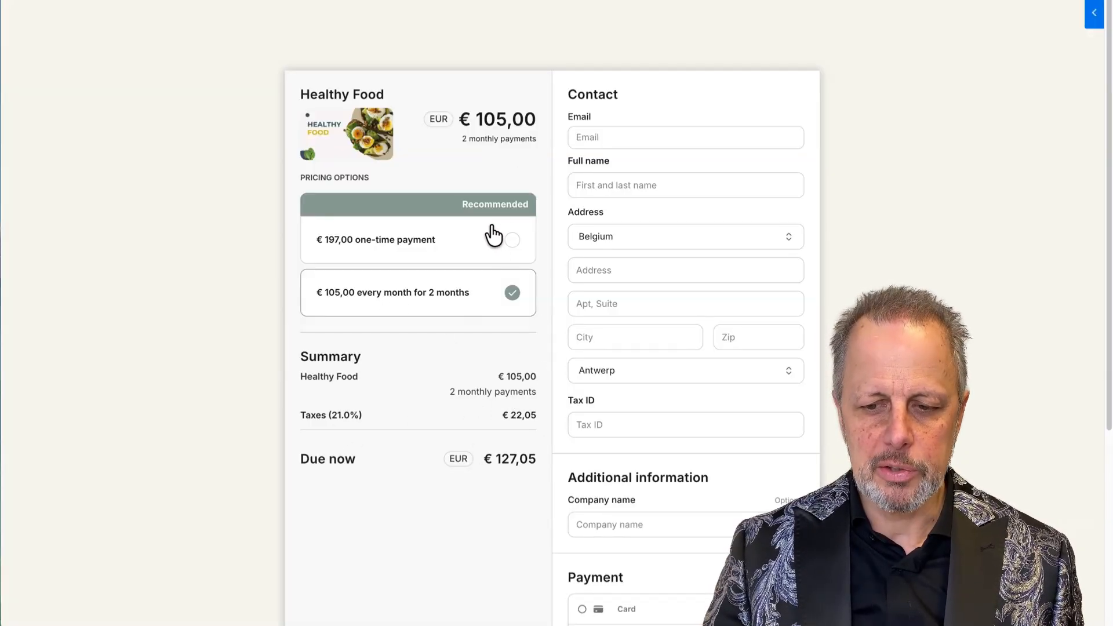
{"action": "left_click", "coordinate": [512, 240]}
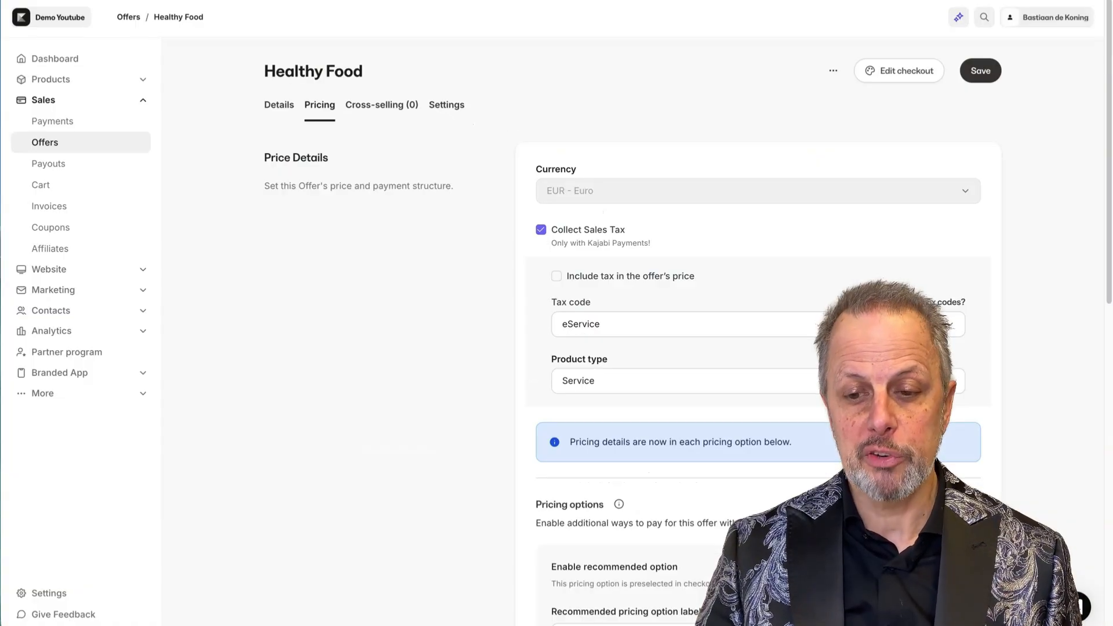
Enable an order bump in Cross-selling offering Coaching session Kajabi.
{"action": "left_click", "coordinate": [366, 109]}
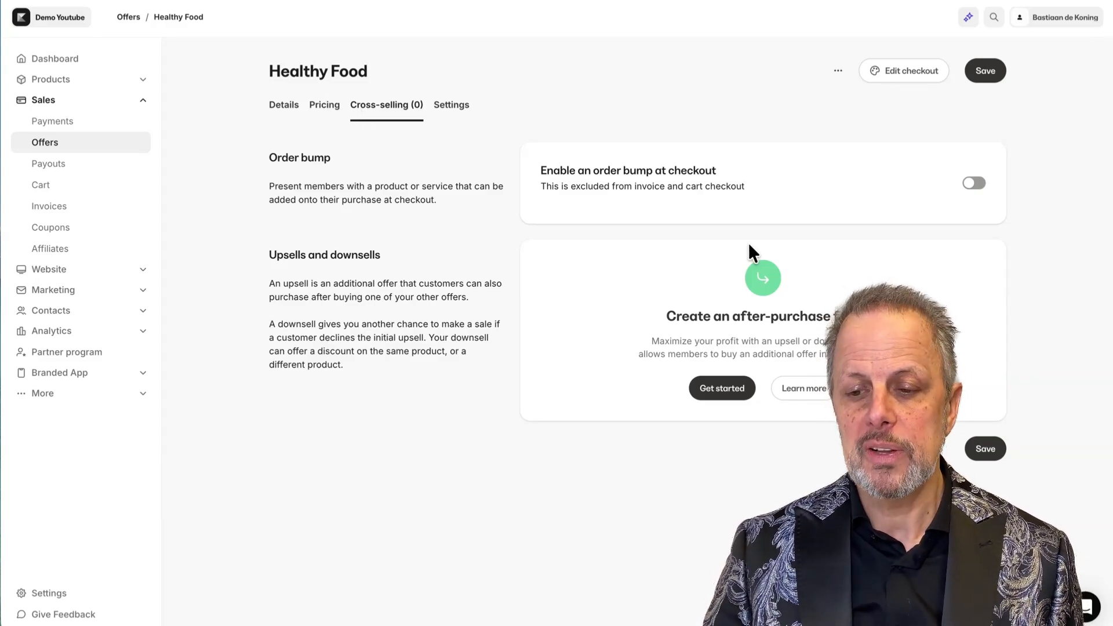
{"action": "left_click", "coordinate": [976, 184]}
{"action": "left_click", "coordinate": [618, 240]}
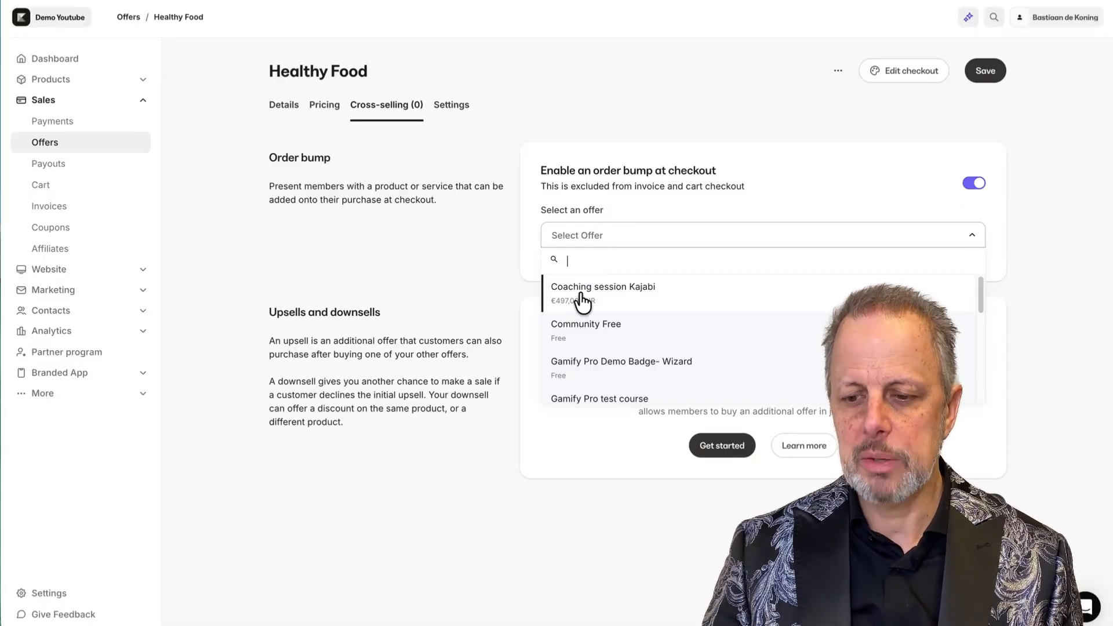
{"action": "left_click", "coordinate": [583, 301]}
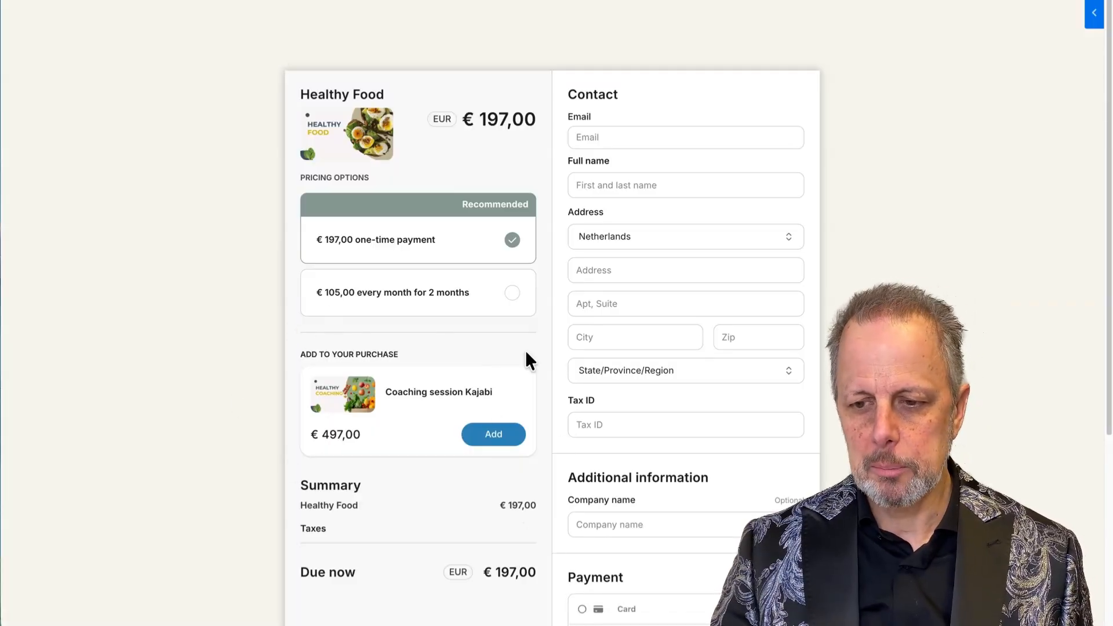
Choose the €105,00 monthly plan and add the Coaching session order bump, reaching €624,05.
{"action": "scroll", "coordinate": [522, 313], "scroll_direction": "down", "scroll_amount": 3}
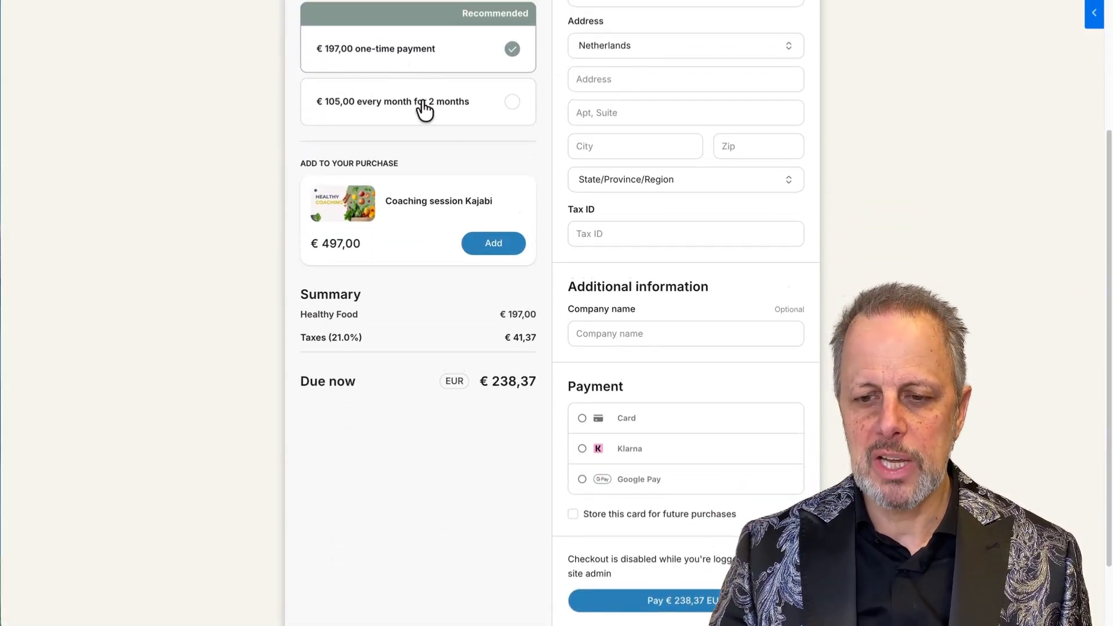
{"action": "left_click", "coordinate": [408, 103]}
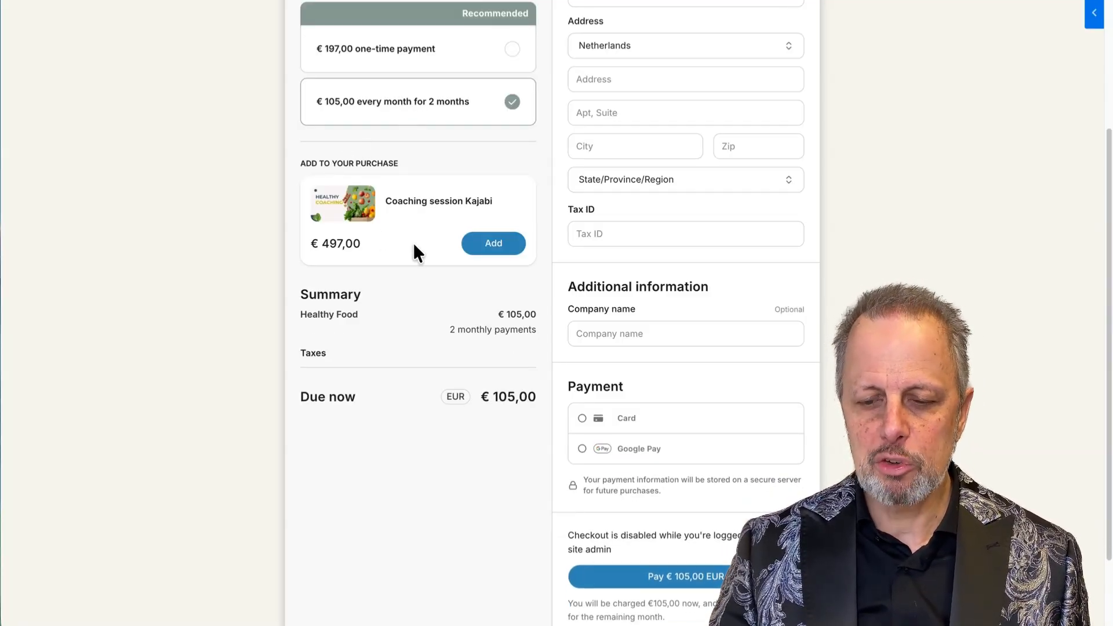
{"action": "left_click", "coordinate": [497, 246]}
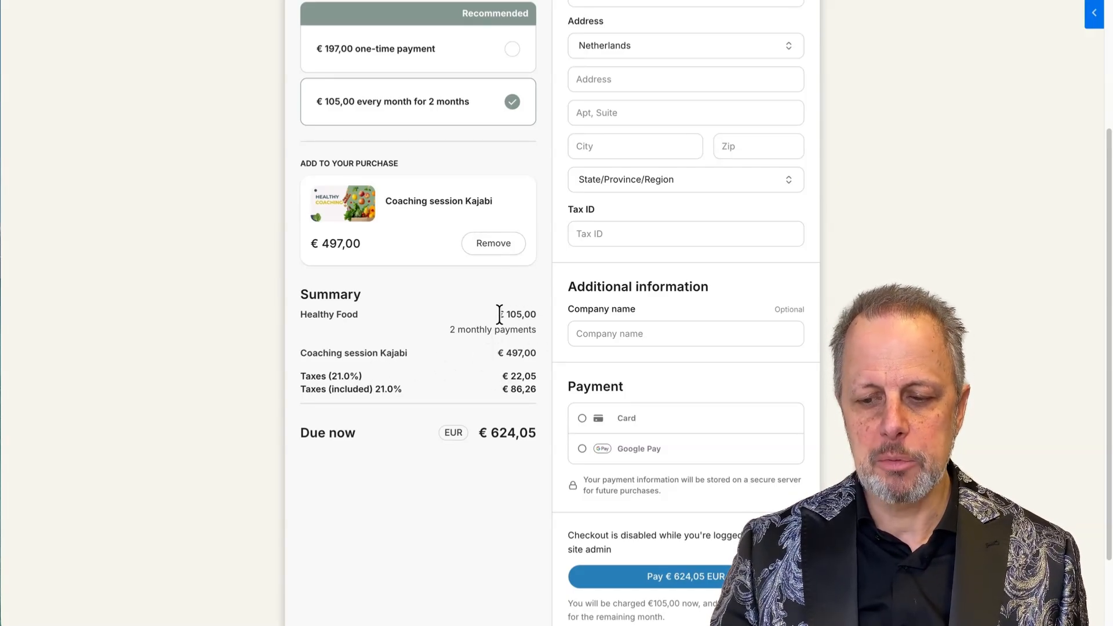
Highlight the €105,00 Healthy Food price, the €497,00 coaching price and the coaching title.
{"action": "left_click_drag", "start_coordinate": [497, 316], "coordinate": [537, 315]}
{"action": "left_click_drag", "start_coordinate": [503, 353], "coordinate": [534, 354]}
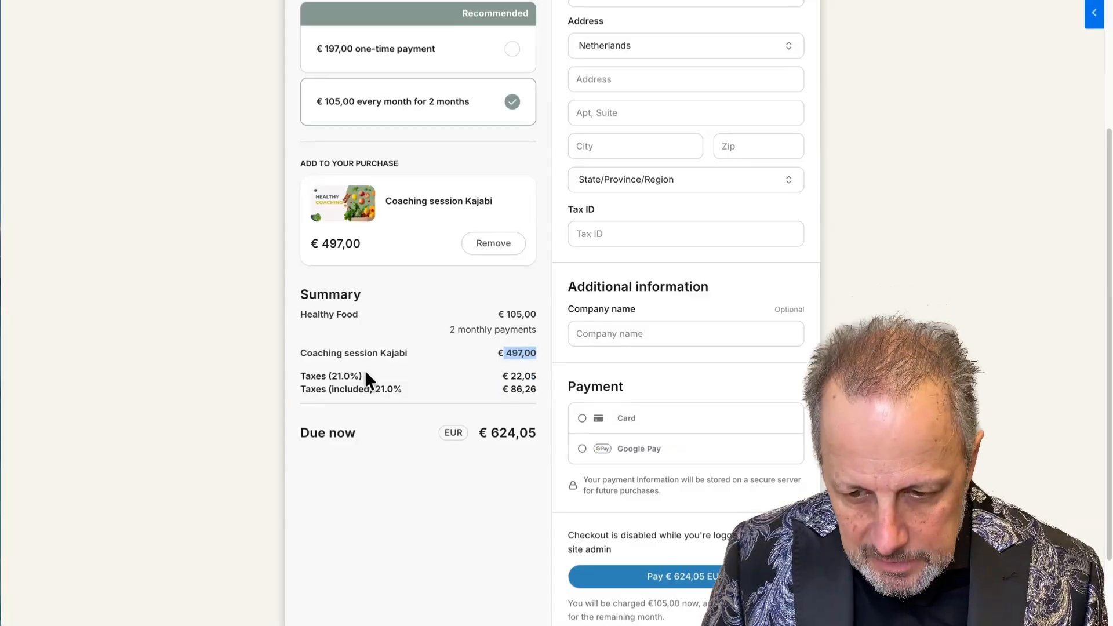
{"action": "left_click_drag", "start_coordinate": [408, 201], "coordinate": [465, 200]}
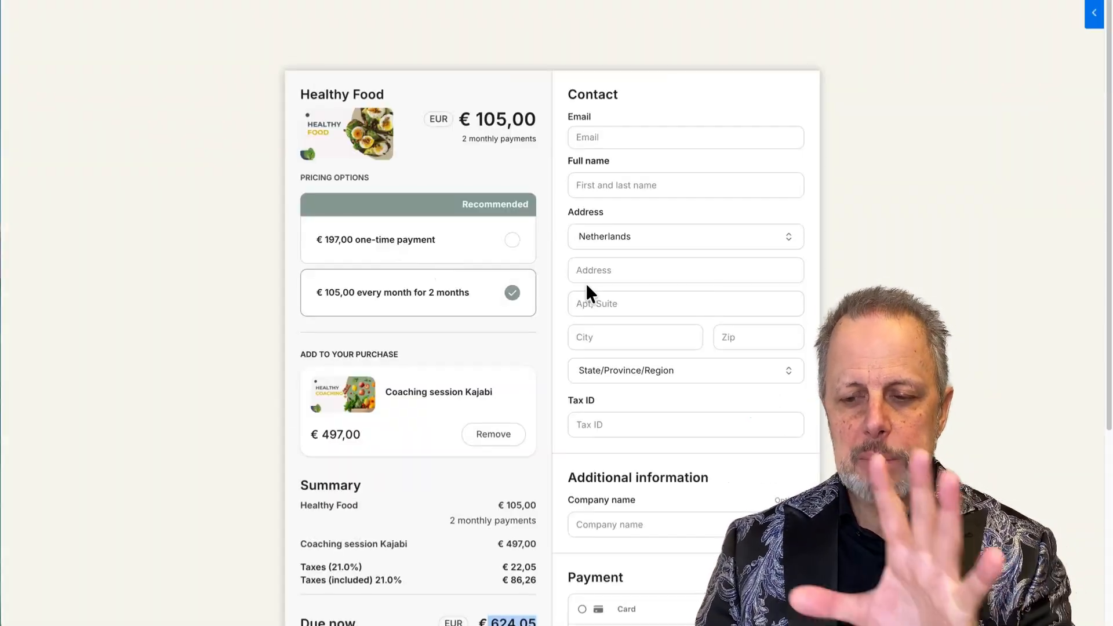
Scroll the checkout settings to the name, address, Tax ID and Company name fields.
{"action": "scroll", "coordinate": [708, 291], "scroll_direction": "down", "scroll_amount": 5}
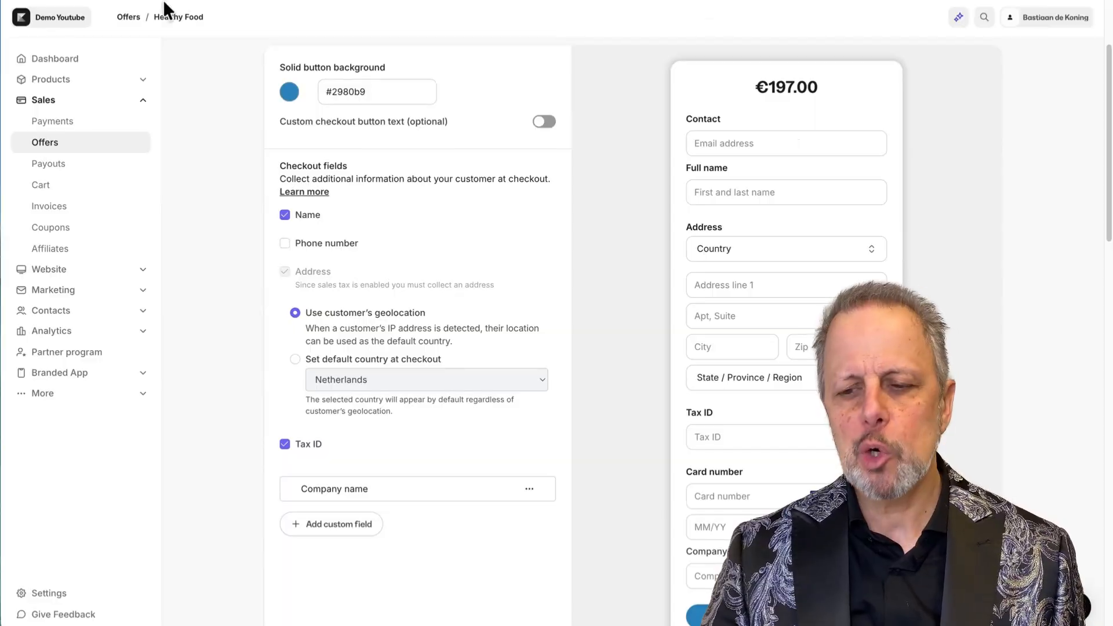
Require the default service agreement at checkout and save the Healthy Food offer.
{"action": "scroll", "coordinate": [546, 256], "scroll_direction": "up", "scroll_amount": 3}
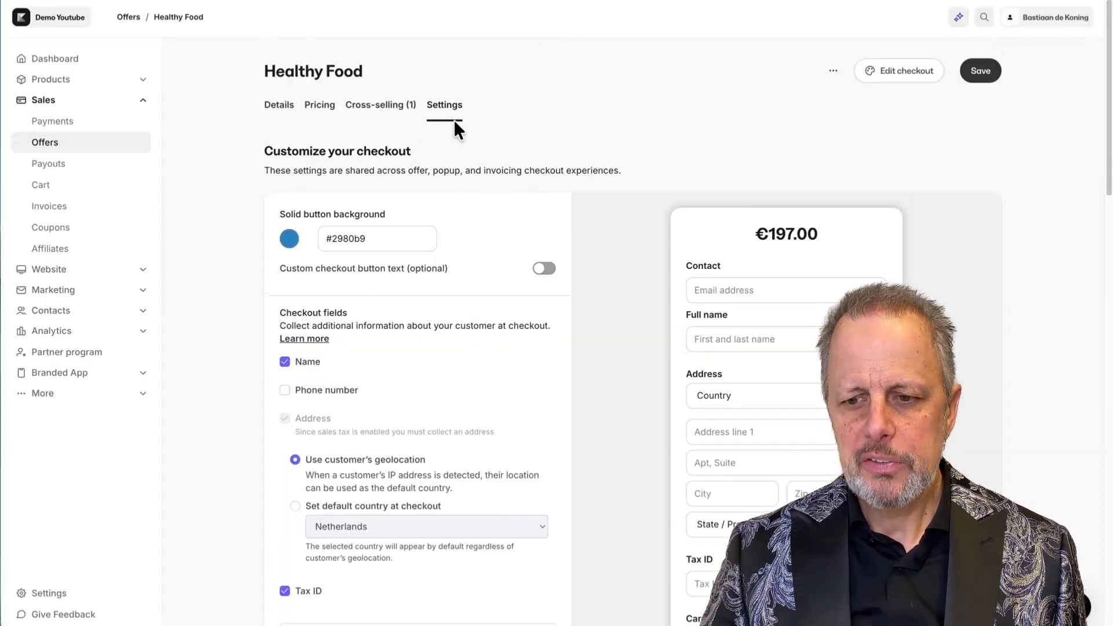
{"action": "scroll", "coordinate": [531, 275], "scroll_direction": "down", "scroll_amount": 15}
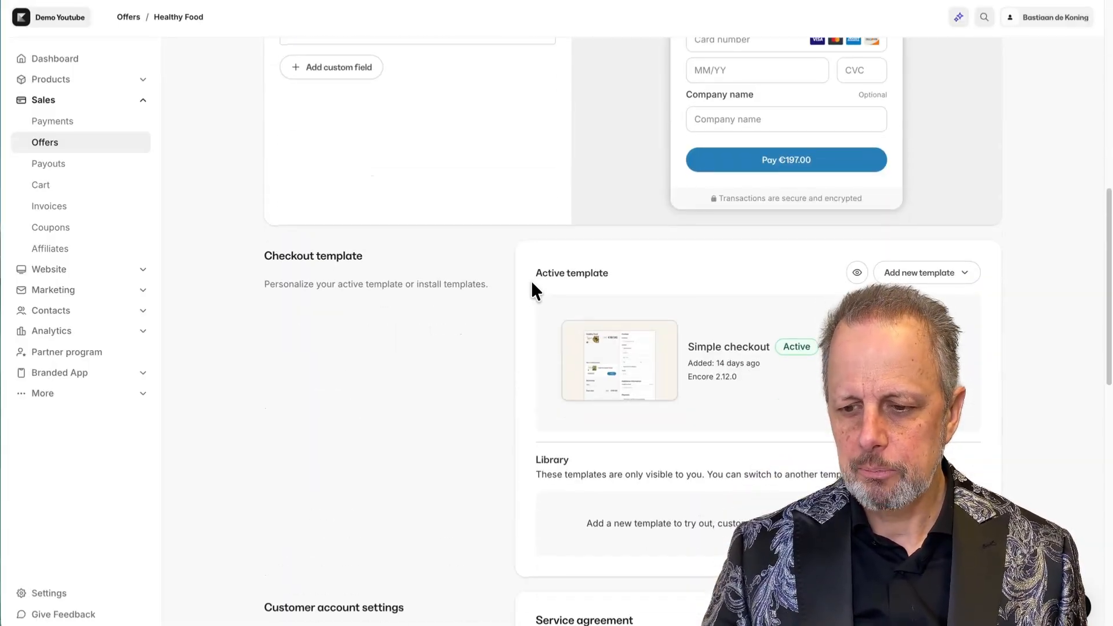
{"action": "scroll", "coordinate": [530, 270], "scroll_direction": "down", "scroll_amount": 3}
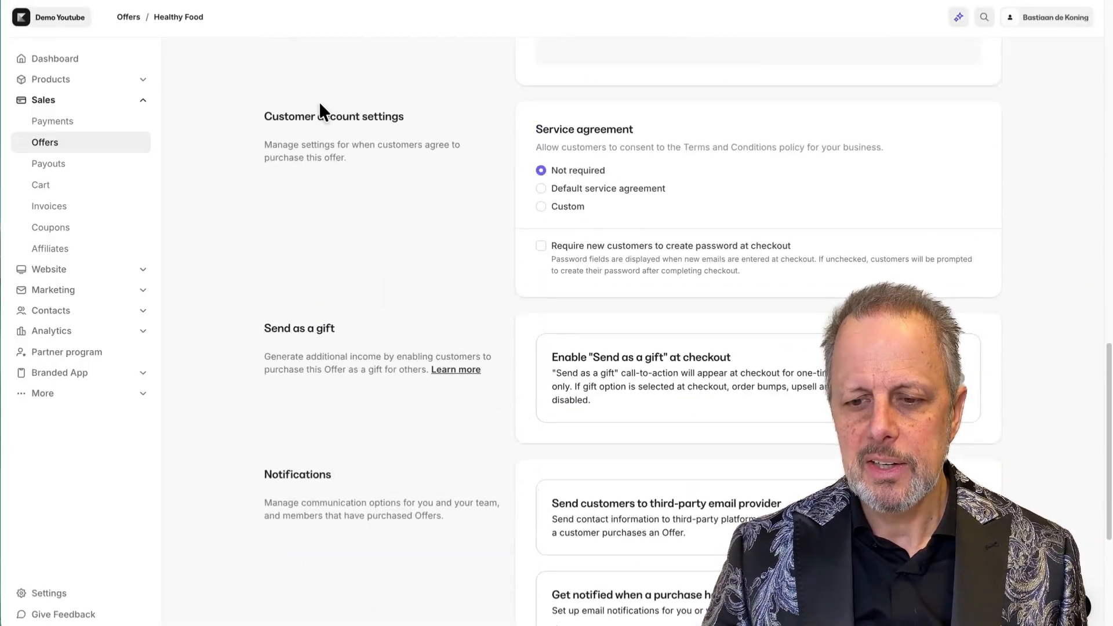
{"action": "left_click", "coordinate": [542, 189]}
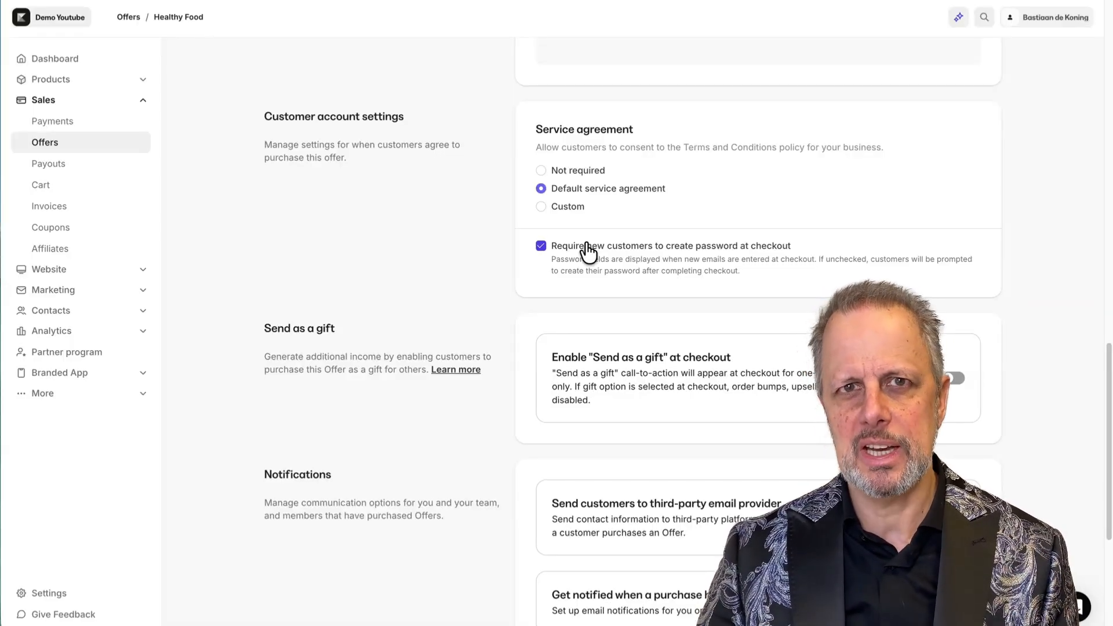
{"action": "left_click", "coordinate": [980, 71]}
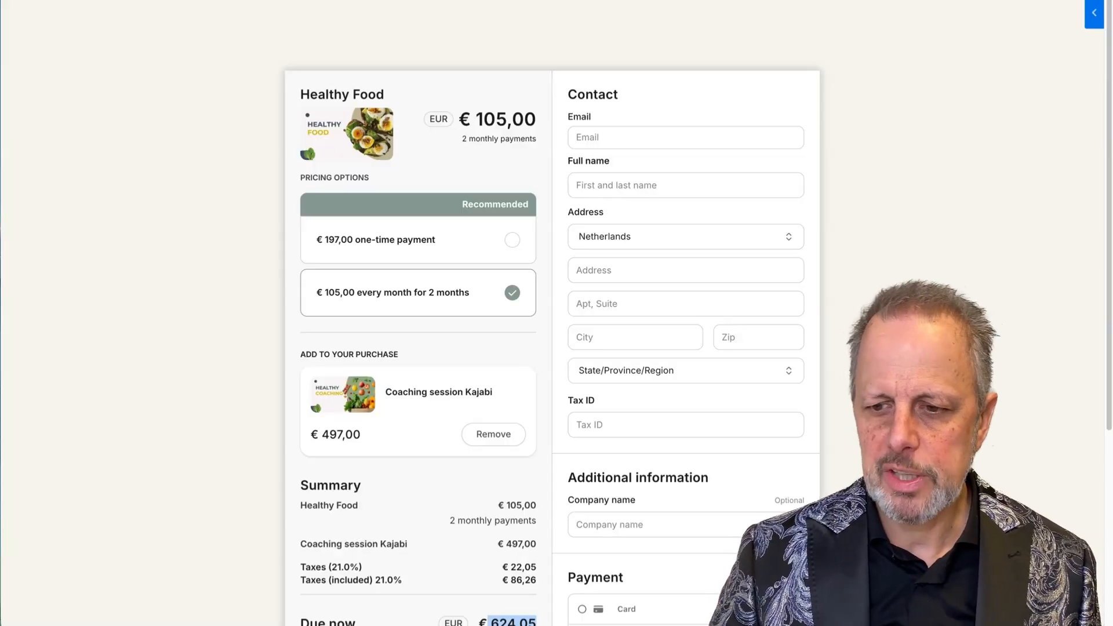
Reload the checkout to verify the Terms of Service checkbox, then go back to offer settings.
{"action": "key", "text": "super+r"}
{"action": "scroll", "coordinate": [641, 450], "scroll_direction": "down", "scroll_amount": 5}
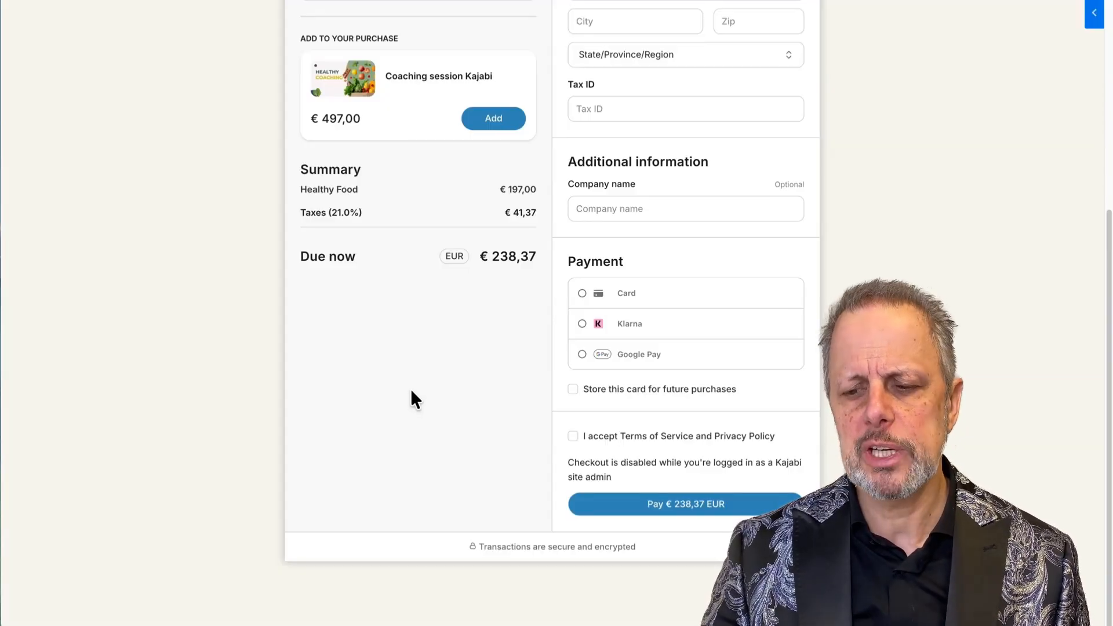
{"action": "scroll", "coordinate": [411, 399], "scroll_direction": "up", "scroll_amount": 4}
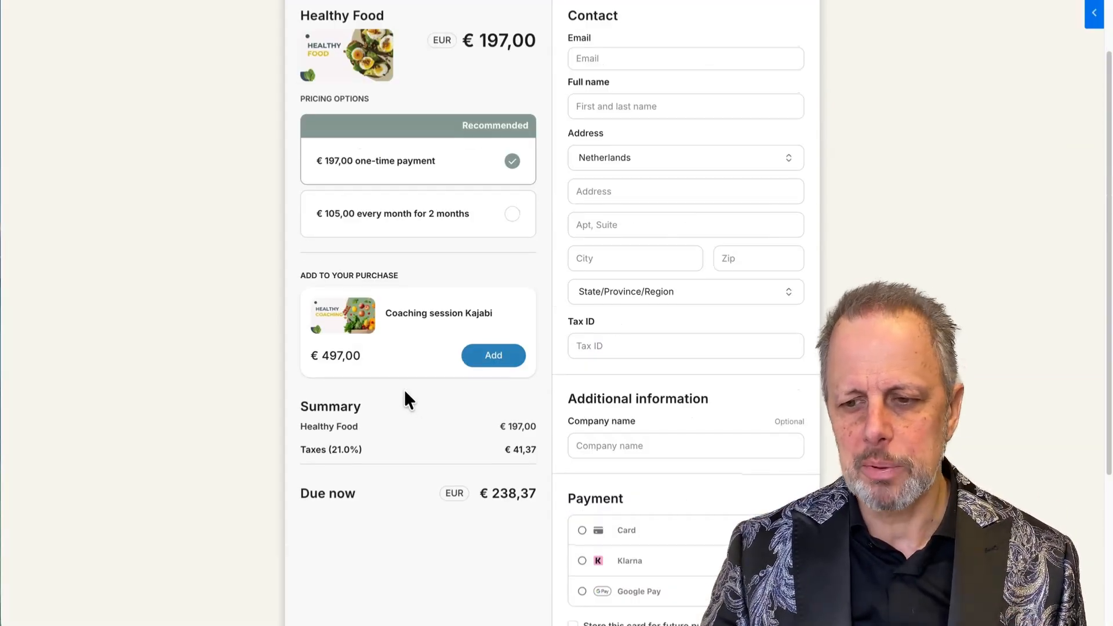
{"action": "scroll", "coordinate": [405, 389], "scroll_direction": "up", "scroll_amount": 1}
{"action": "left_click", "coordinate": [152, 1]}
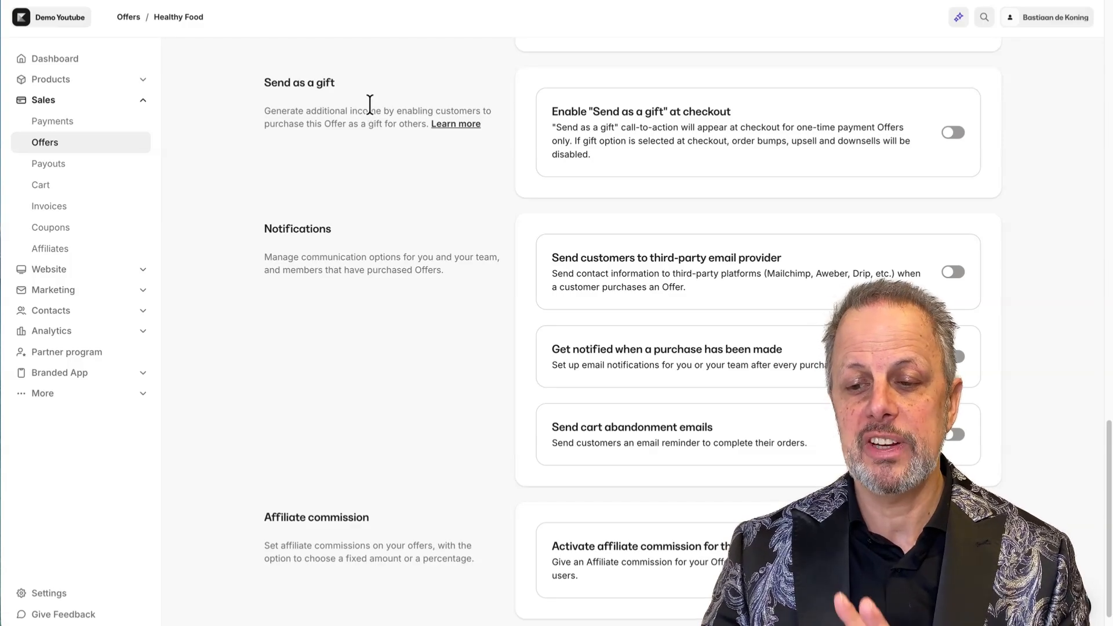
Try Send as a gift, preview its gift email, then turn gifting back off.
{"action": "left_click", "coordinate": [954, 133]}
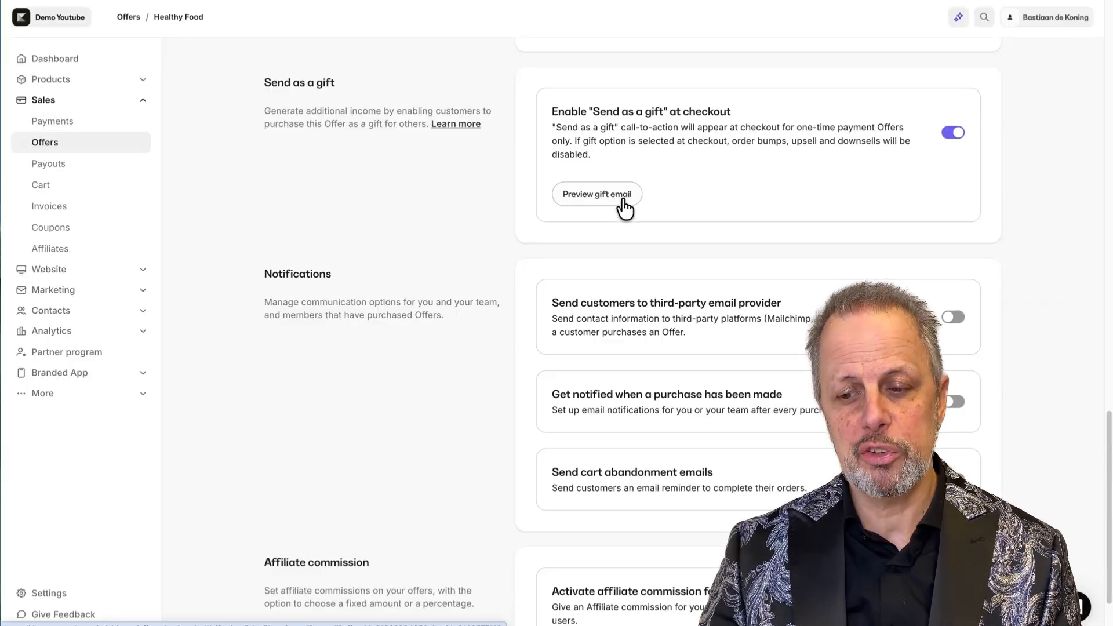
{"action": "left_click", "coordinate": [623, 206]}
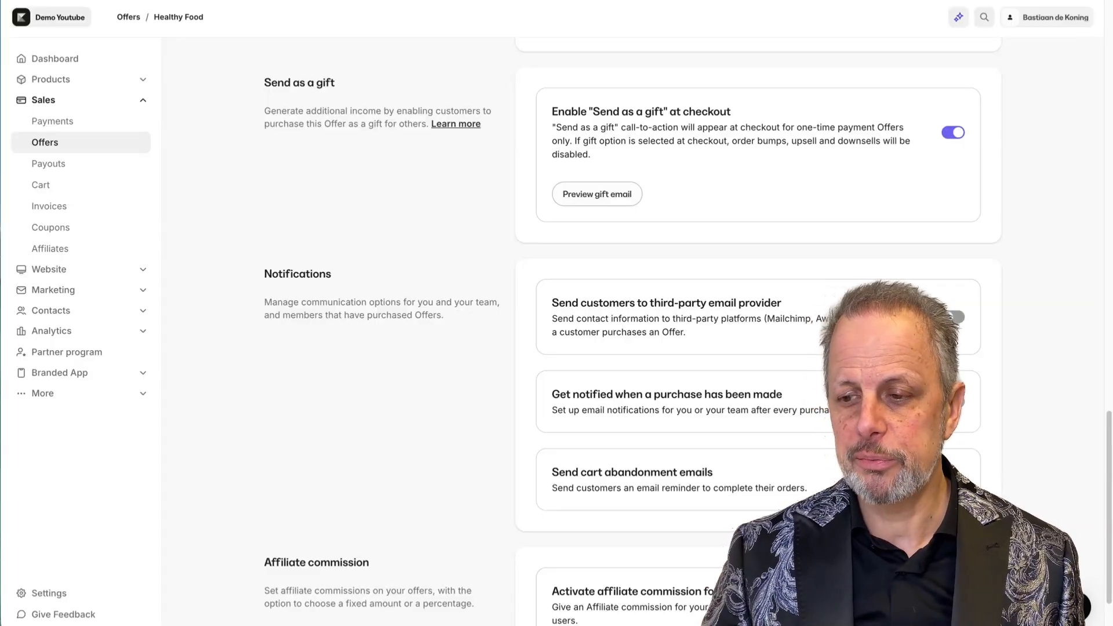
{"action": "left_click", "coordinate": [952, 133]}
Review the purchase notification setting and save the offer's checkout settings.
{"action": "scroll", "coordinate": [371, 356], "scroll_direction": "down", "scroll_amount": 1}
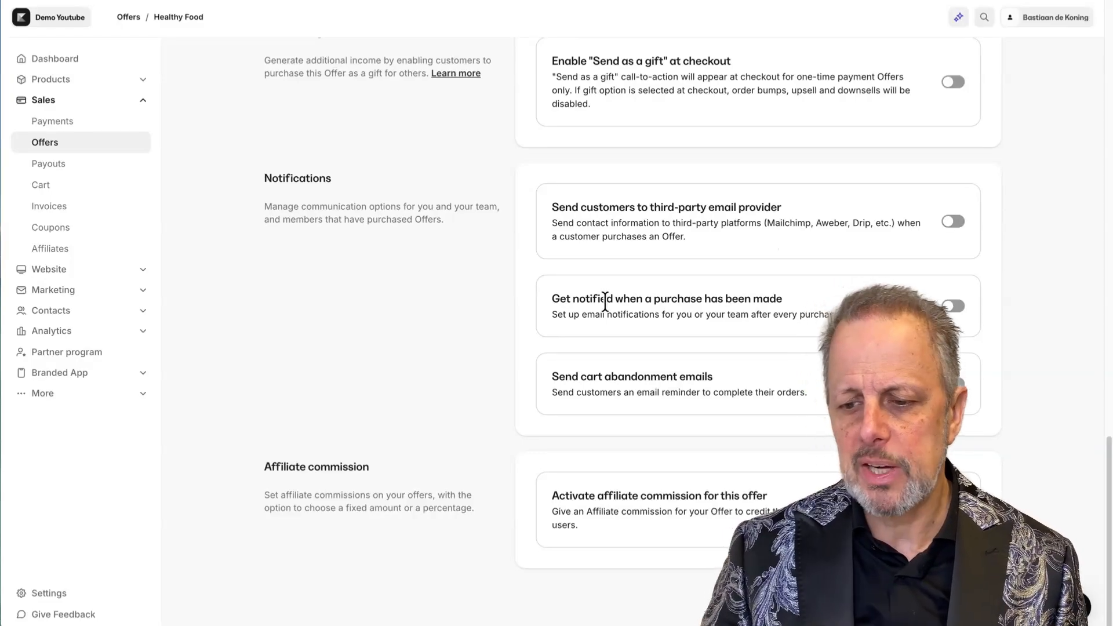
{"action": "left_click_drag", "start_coordinate": [623, 298], "coordinate": [769, 302]}
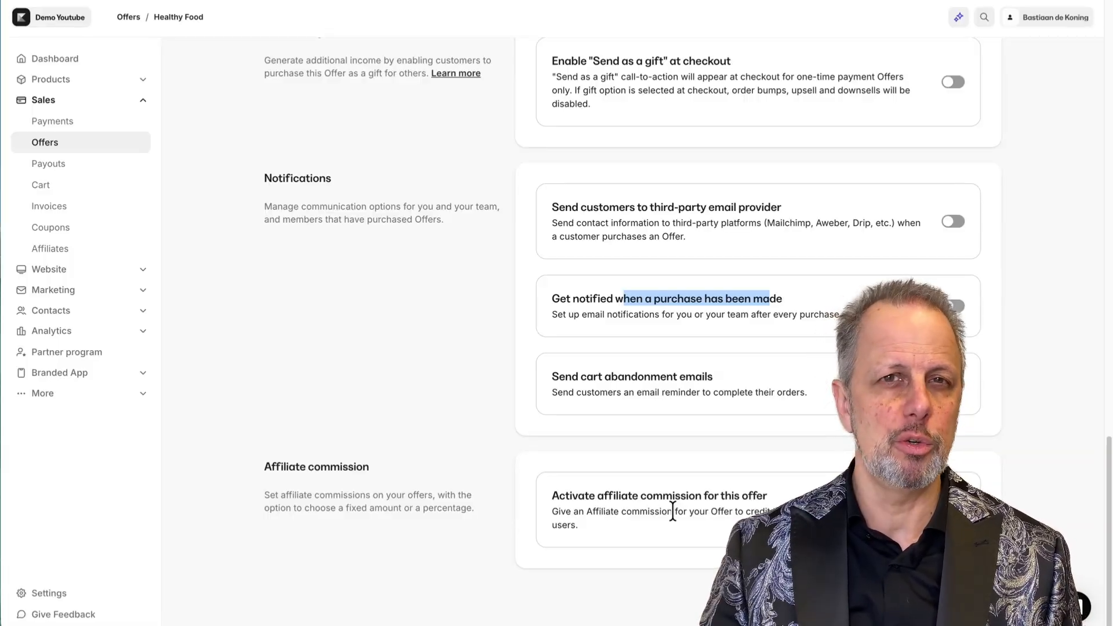
{"action": "scroll", "coordinate": [471, 445], "scroll_direction": "up", "scroll_amount": 15}
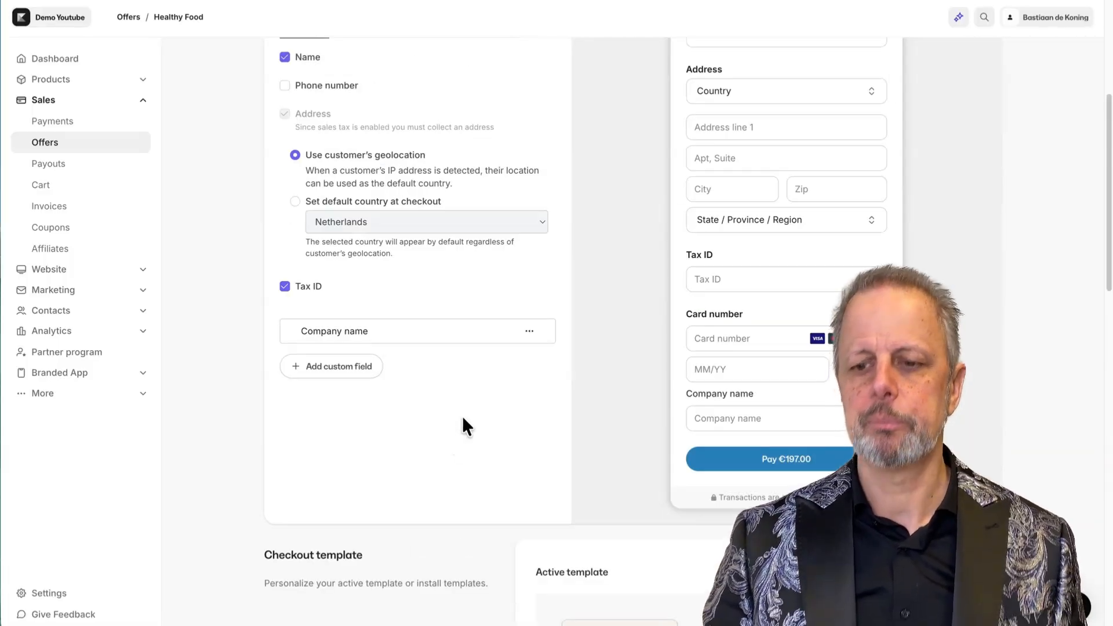
{"action": "scroll", "coordinate": [660, 391], "scroll_direction": "down", "scroll_amount": 8}
{"action": "scroll", "coordinate": [657, 396], "scroll_direction": "down", "scroll_amount": 4}
{"action": "scroll", "coordinate": [659, 395], "scroll_direction": "up", "scroll_amount": 12}
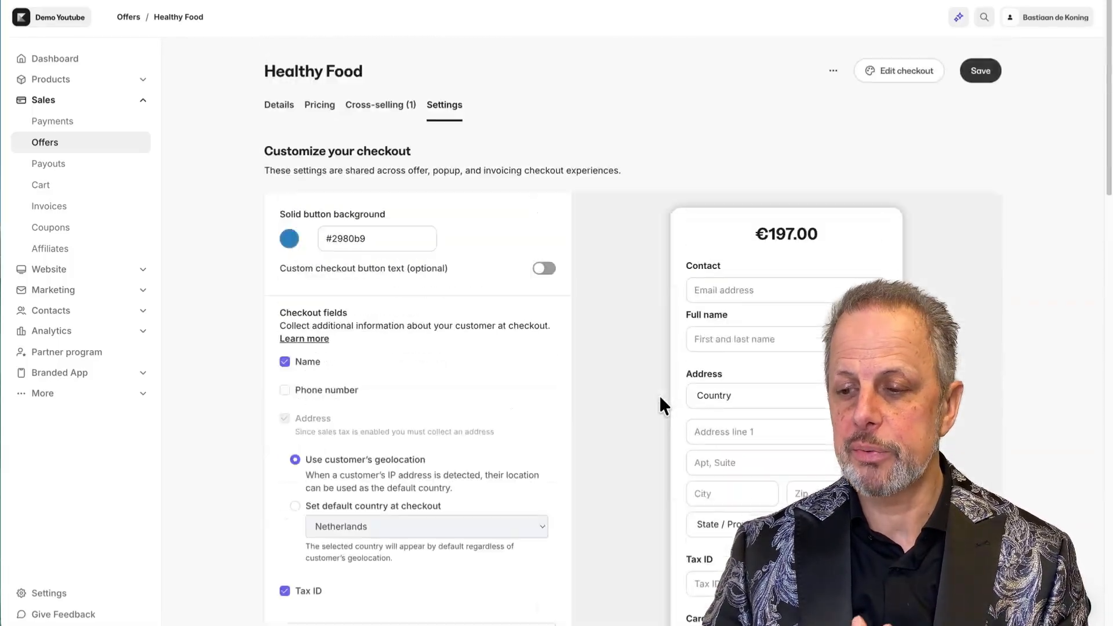
{"action": "left_click", "coordinate": [991, 69]}
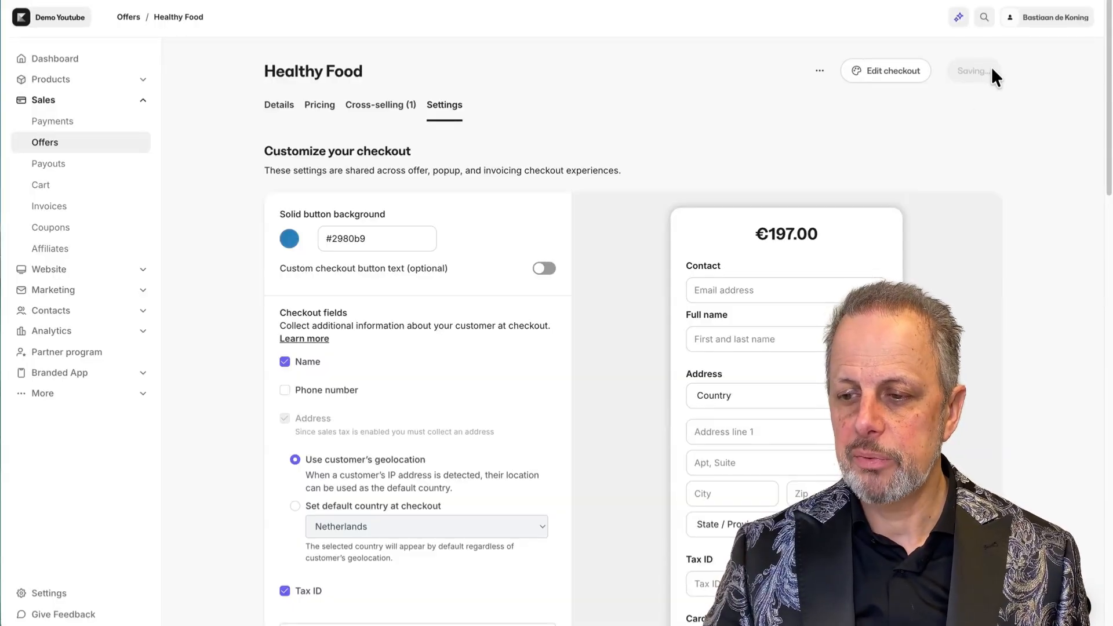
Open the checkout page editor and review the Healthy Food checkout in the iPhone layout.
{"action": "left_click", "coordinate": [896, 74]}
{"action": "left_click_drag", "start_coordinate": [215, 221], "coordinate": [214, 221]}
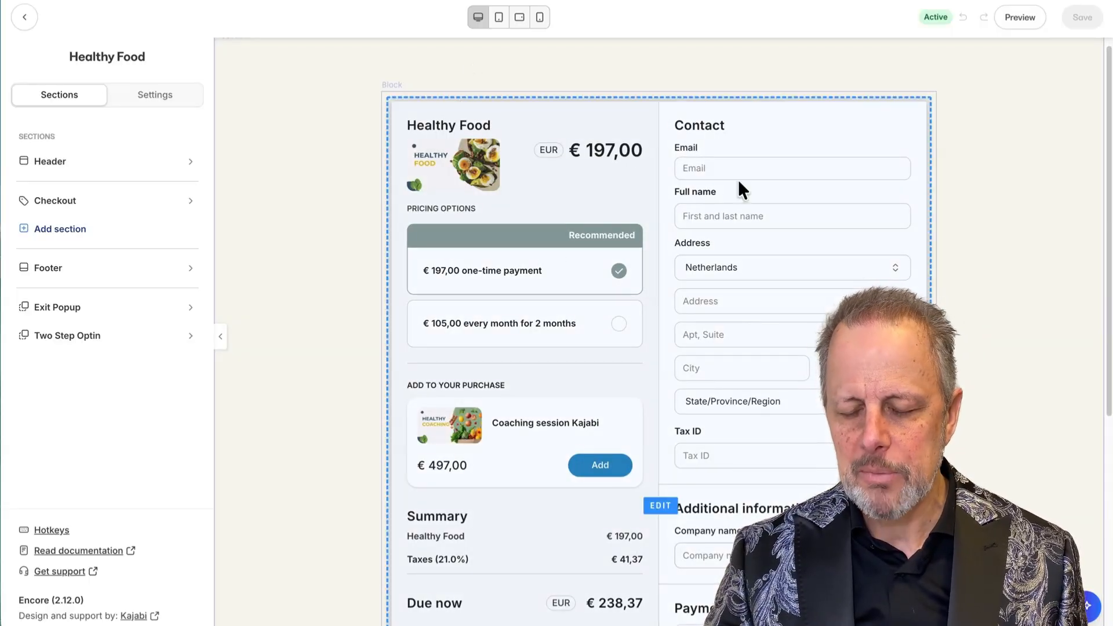
{"action": "left_click", "coordinate": [540, 18]}
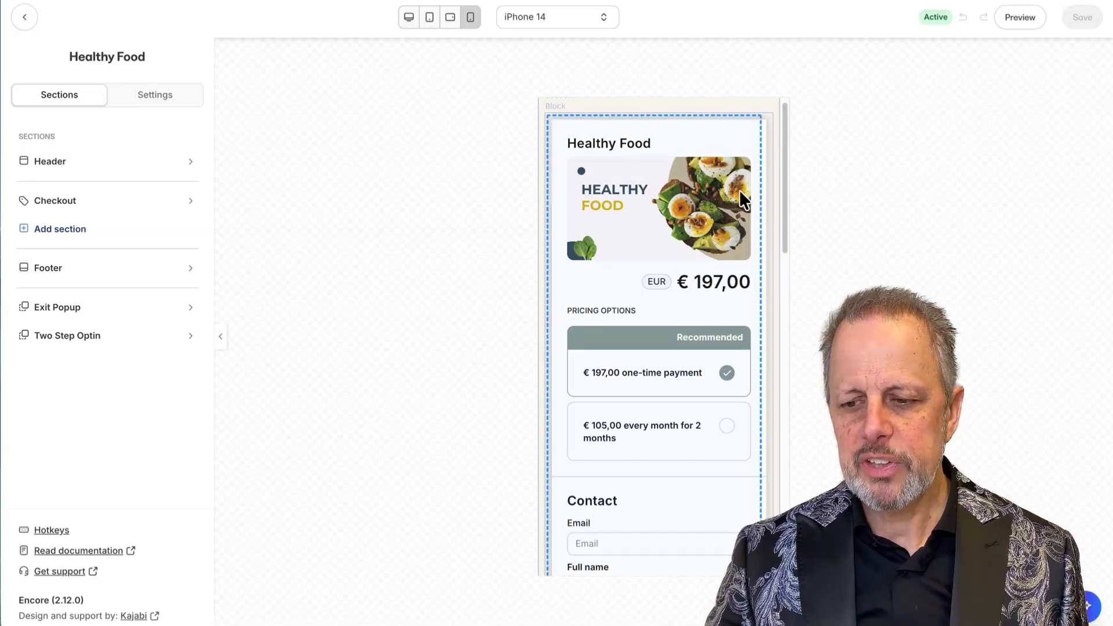
{"action": "scroll", "coordinate": [607, 248], "scroll_direction": "down", "scroll_amount": 2}
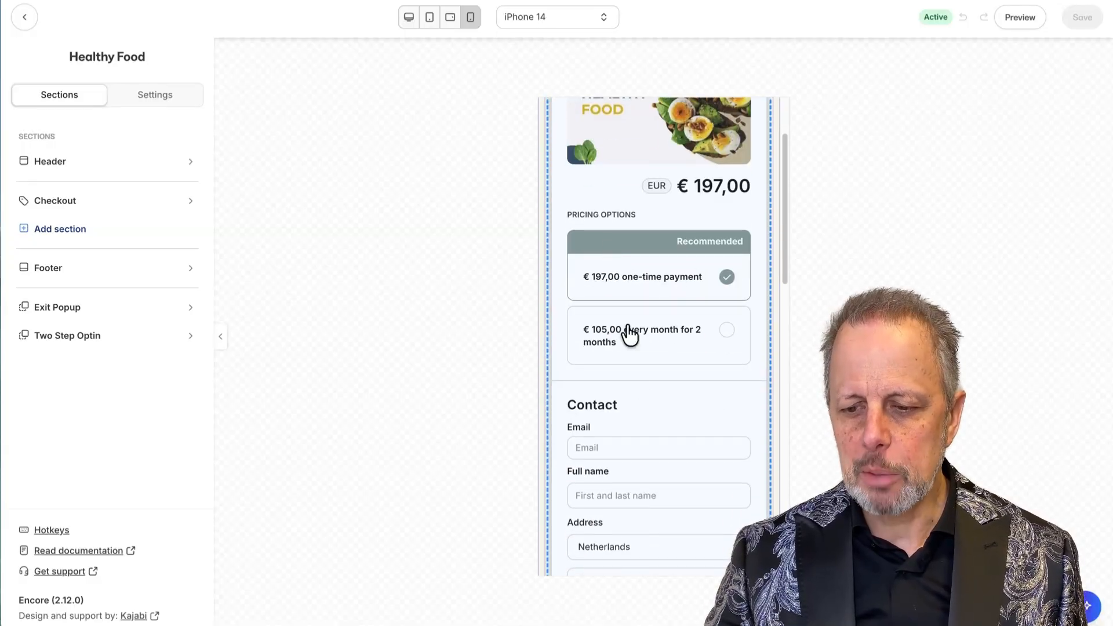
{"action": "scroll", "coordinate": [681, 299], "scroll_direction": "down", "scroll_amount": 8}
{"action": "scroll", "coordinate": [678, 293], "scroll_direction": "down", "scroll_amount": 7}
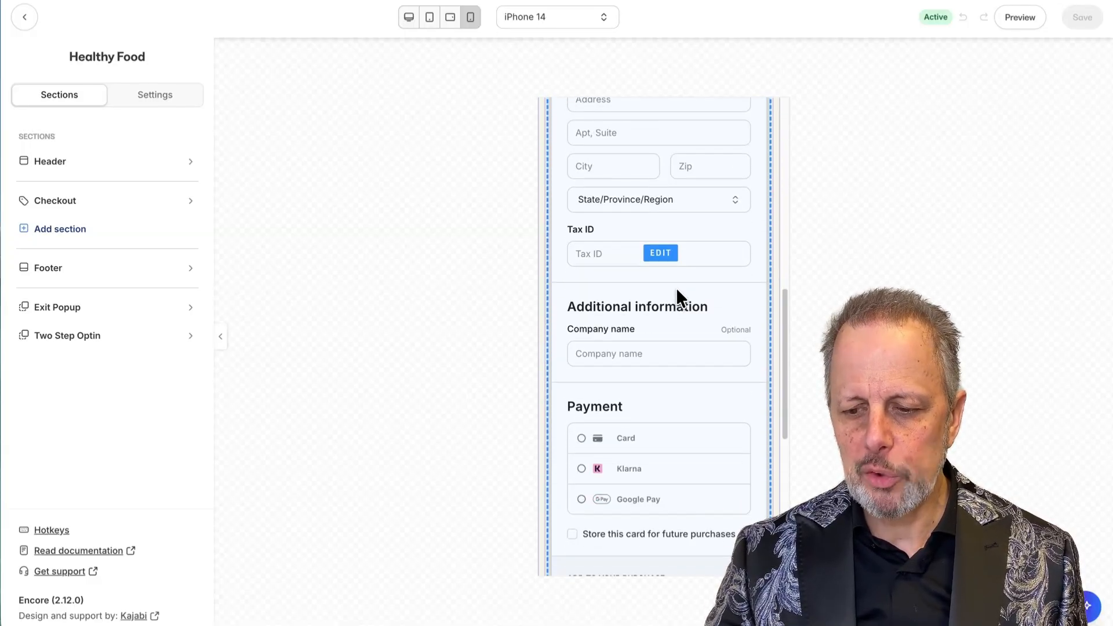
{"action": "scroll", "coordinate": [673, 285], "scroll_direction": "down", "scroll_amount": 2}
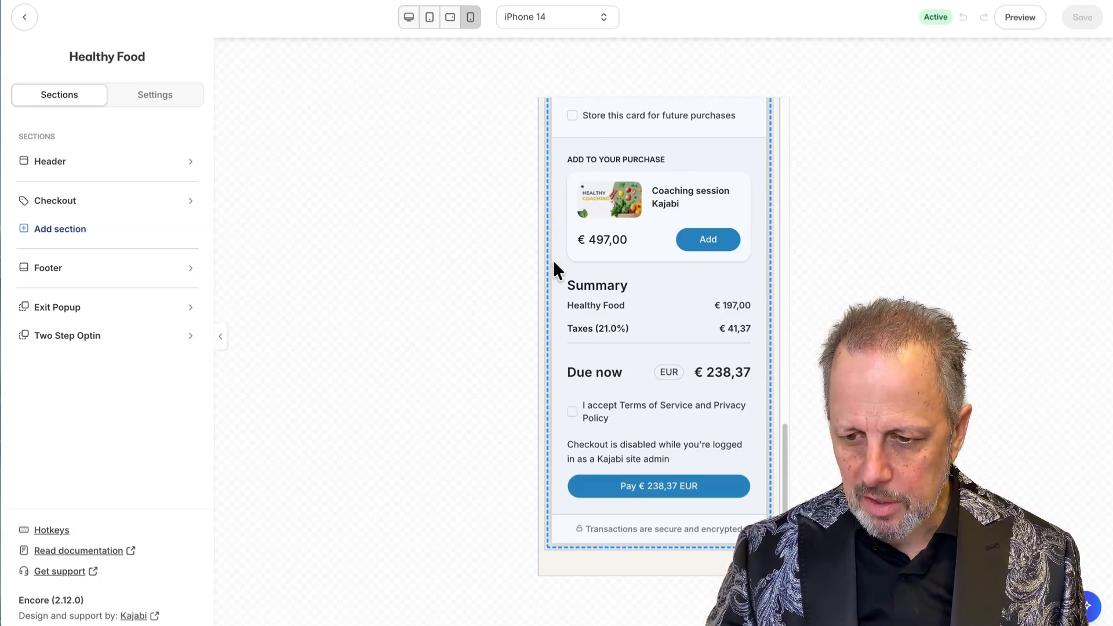
Bring up the Checkout section's settings and compare the desktop and phone layouts.
{"action": "left_click", "coordinate": [572, 414]}
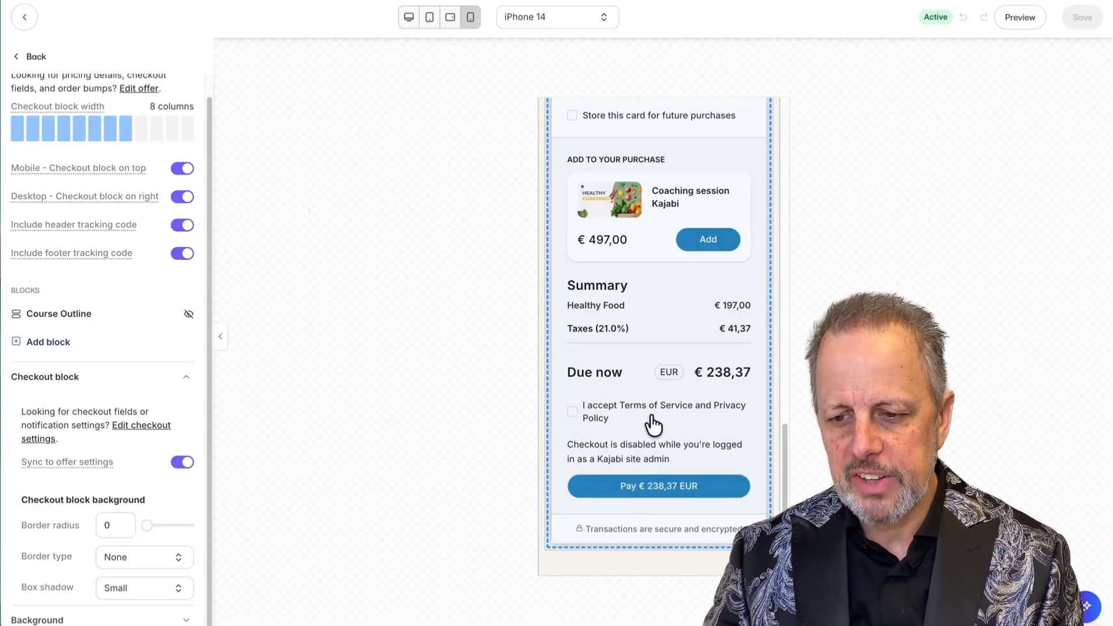
{"action": "scroll", "coordinate": [653, 427], "scroll_direction": "up", "scroll_amount": 4}
{"action": "scroll", "coordinate": [651, 428], "scroll_direction": "down", "scroll_amount": 3}
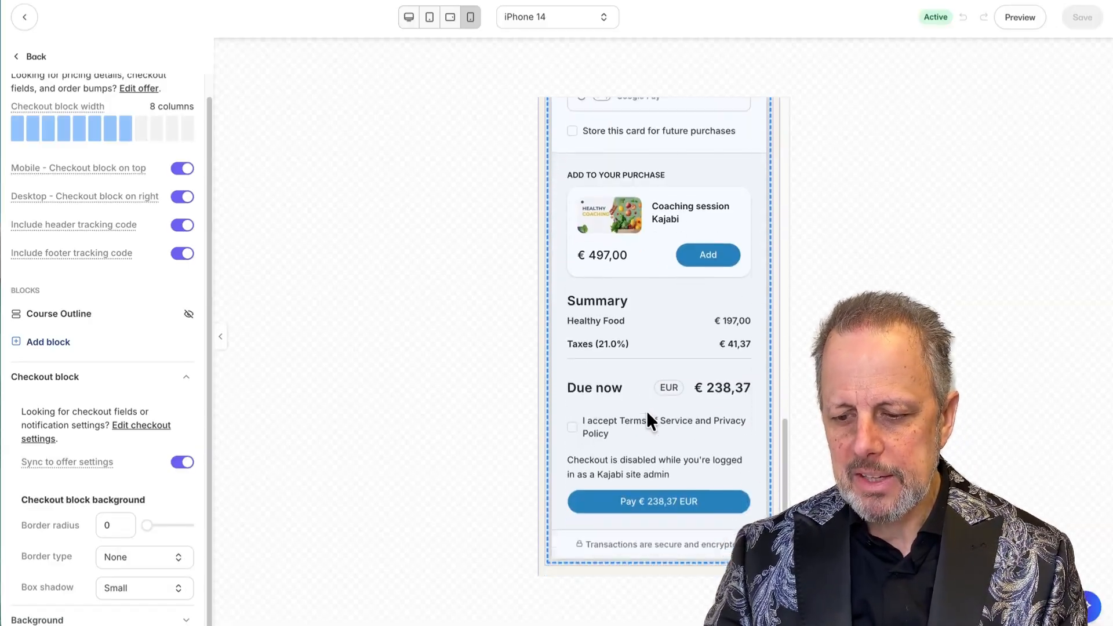
{"action": "scroll", "coordinate": [648, 414], "scroll_direction": "down", "scroll_amount": 1}
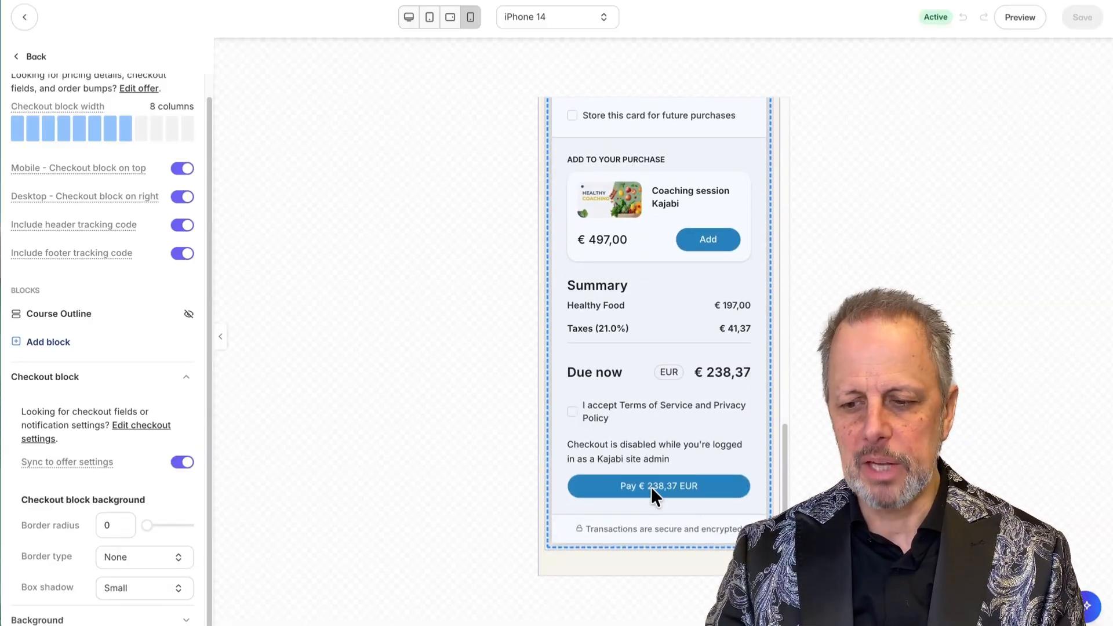
{"action": "left_click", "coordinate": [409, 17]}
{"action": "left_click", "coordinate": [470, 17]}
{"action": "scroll", "coordinate": [644, 247], "scroll_direction": "up", "scroll_amount": 6}
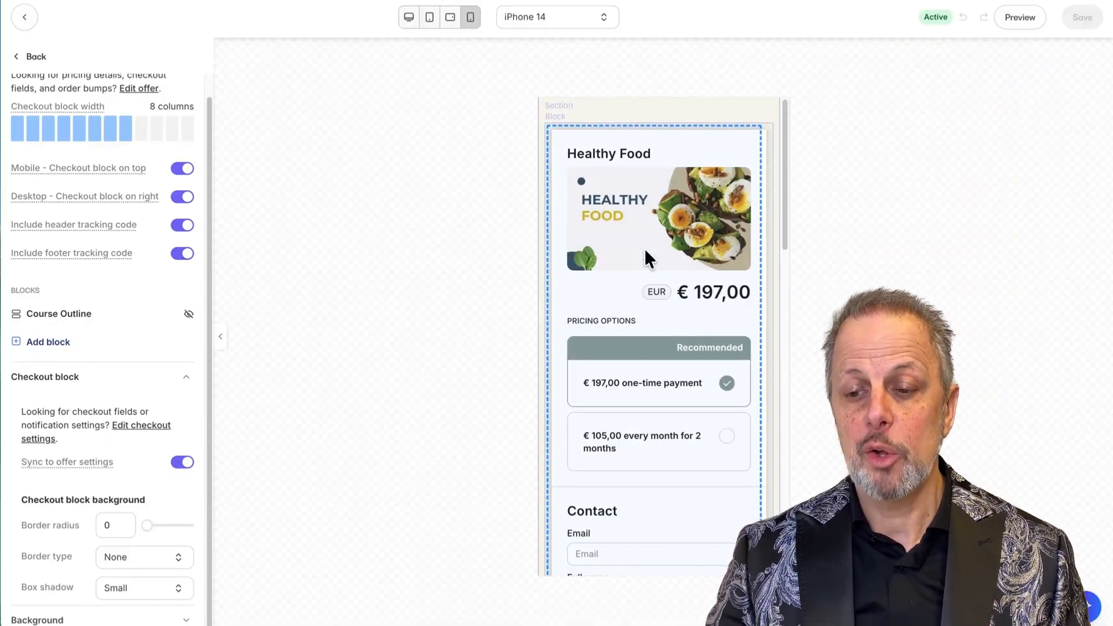
{"action": "scroll", "coordinate": [648, 252], "scroll_direction": "down", "scroll_amount": 6}
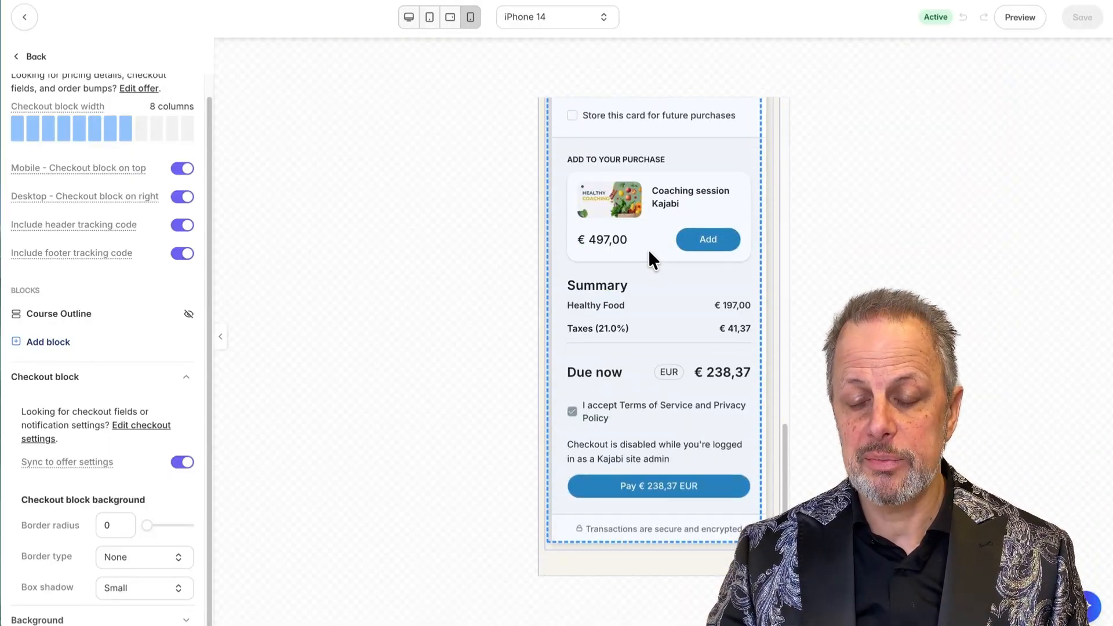
{"action": "scroll", "coordinate": [649, 253], "scroll_direction": "up", "scroll_amount": 6}
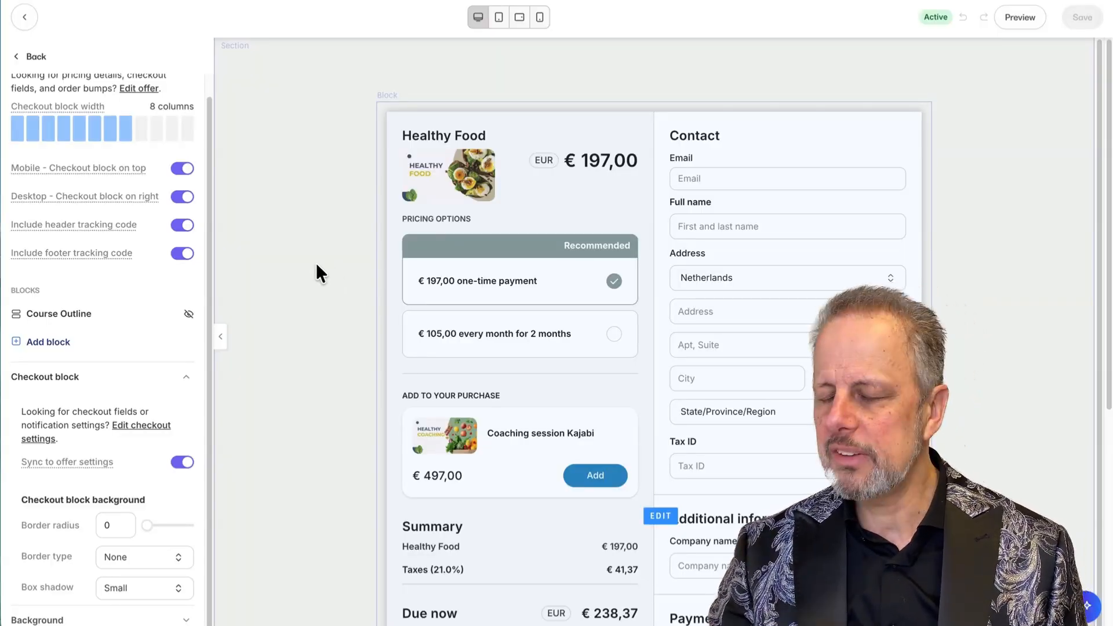
{"action": "scroll", "coordinate": [313, 285], "scroll_direction": "down", "scroll_amount": 1}
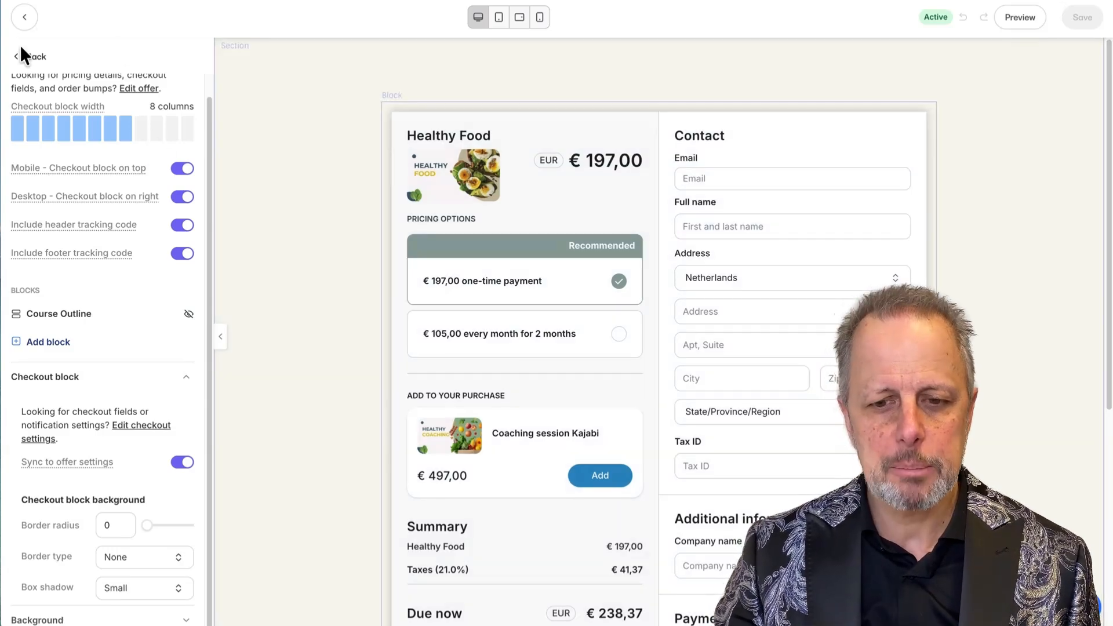
Add a 3 Testimonials section below the checkout, found by searching 'test'.
{"action": "left_click", "coordinate": [26, 56]}
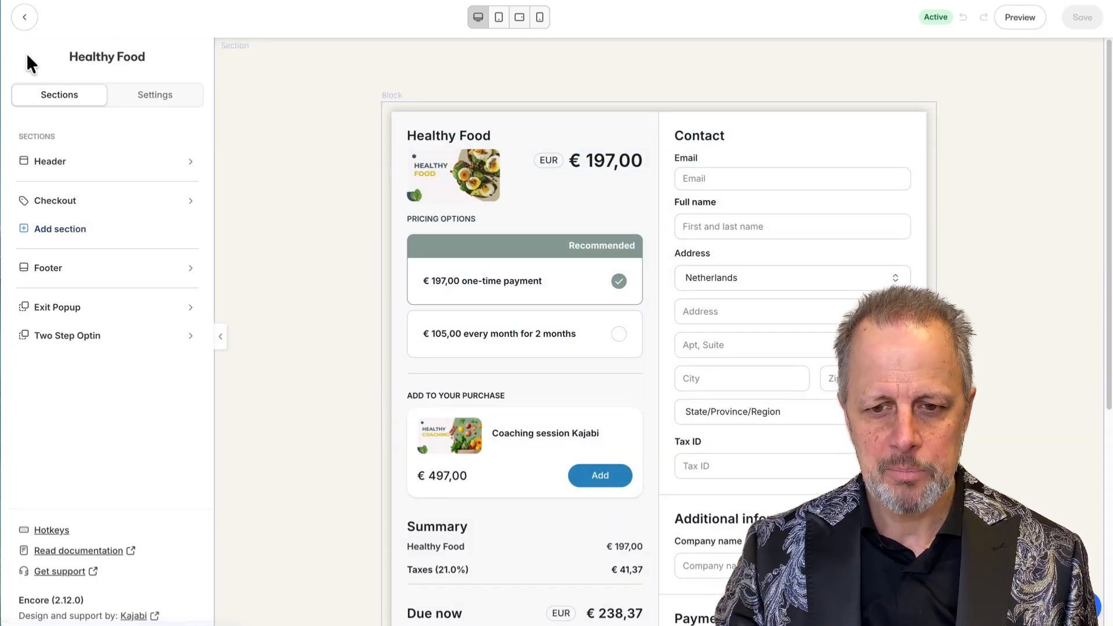
{"action": "left_click", "coordinate": [53, 231]}
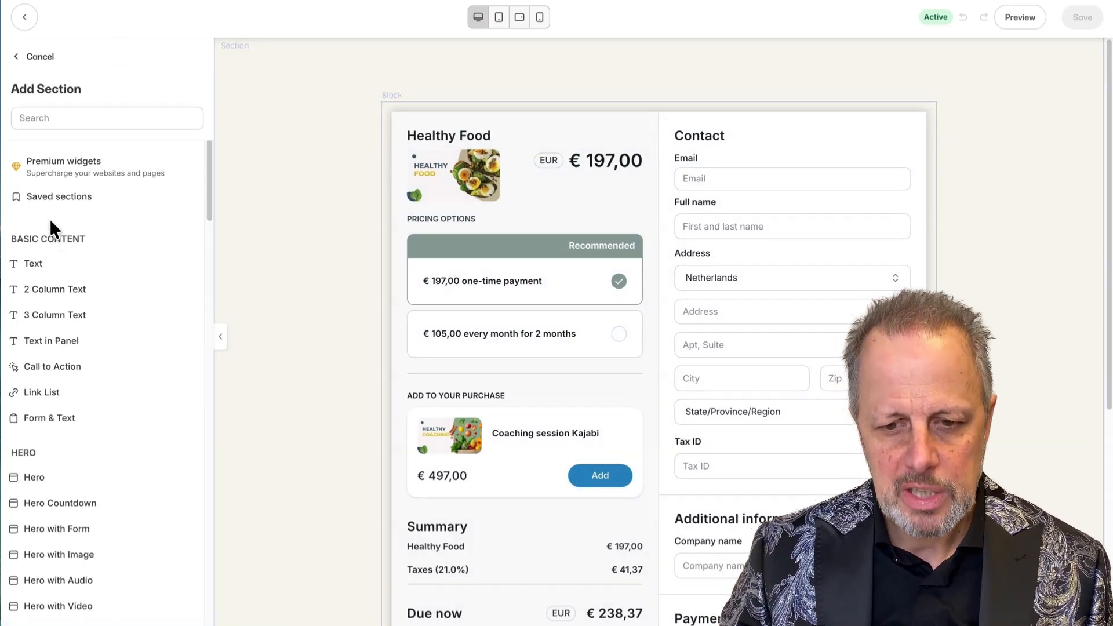
{"action": "left_click", "coordinate": [58, 118]}
{"action": "type", "text": "test"}
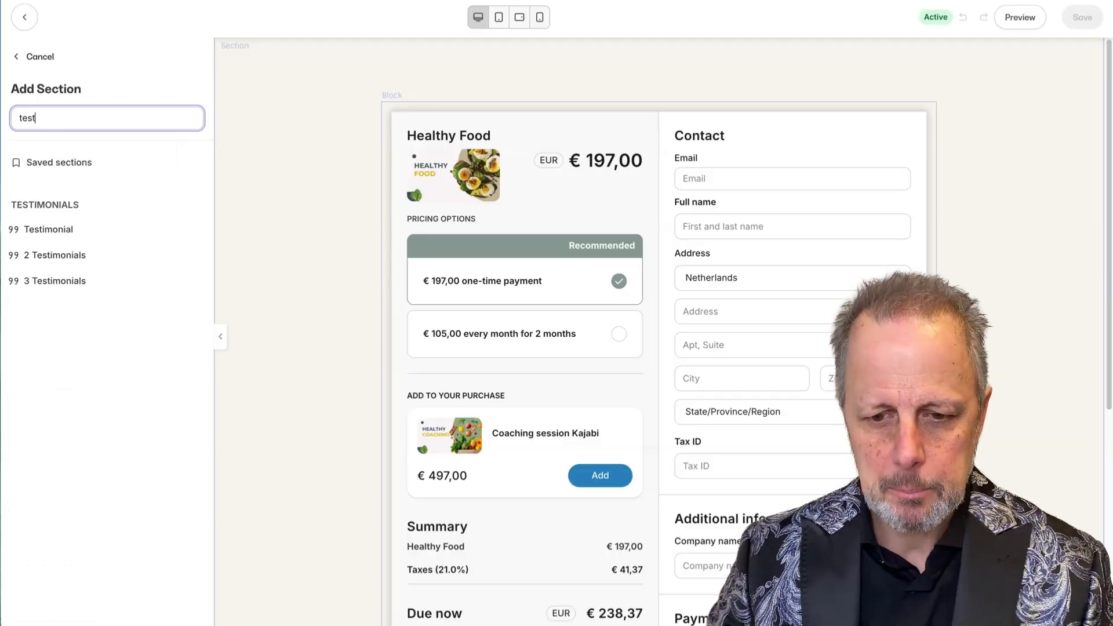
{"action": "left_click", "coordinate": [61, 290]}
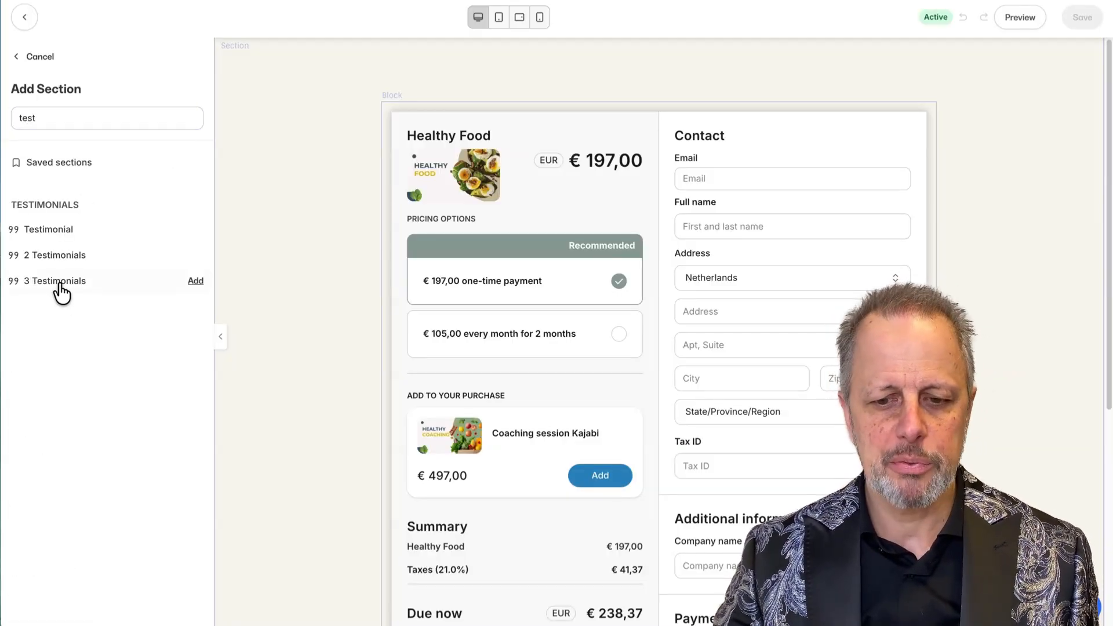
{"action": "left_click", "coordinate": [196, 282]}
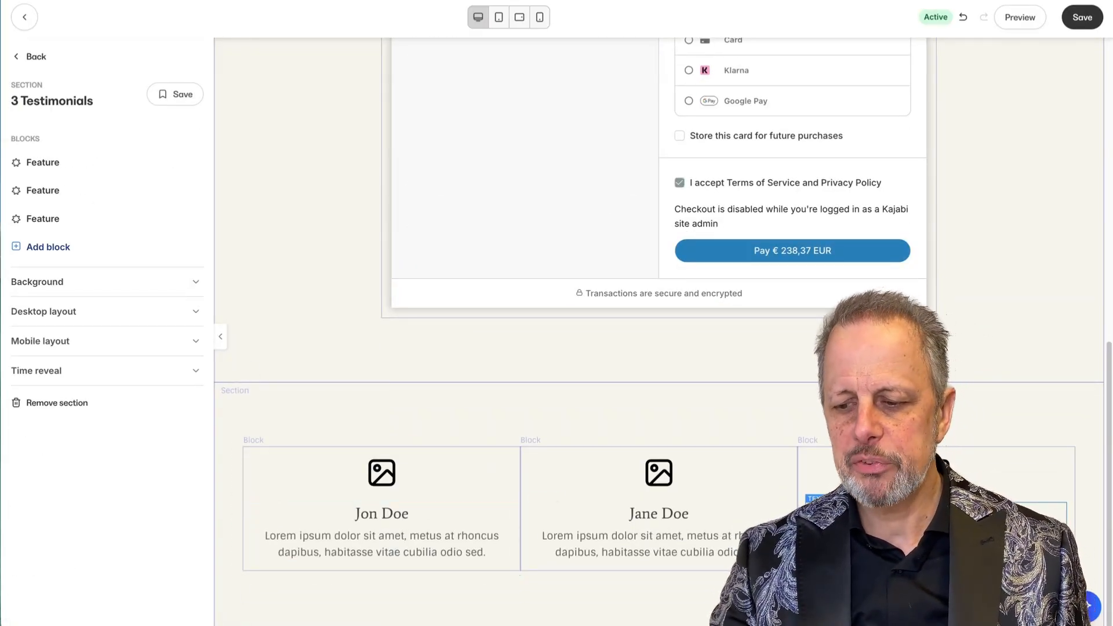
Discard the 3 Testimonials section, returning to the Checkout section's settings.
{"action": "scroll", "coordinate": [335, 377], "scroll_direction": "up", "scroll_amount": 10}
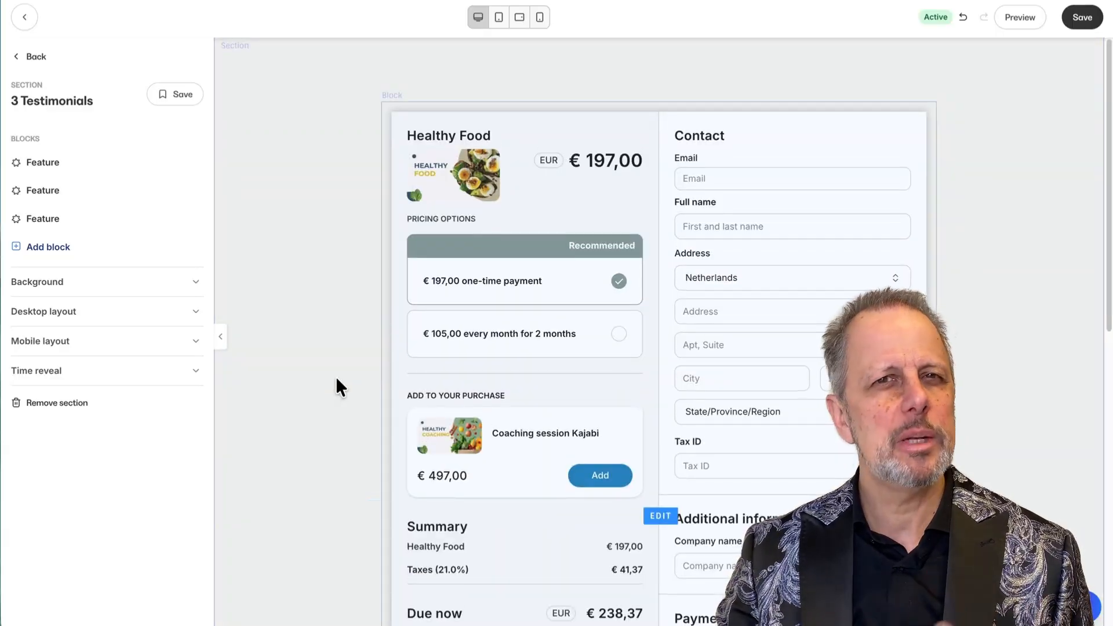
{"action": "scroll", "coordinate": [337, 379], "scroll_direction": "down", "scroll_amount": 10}
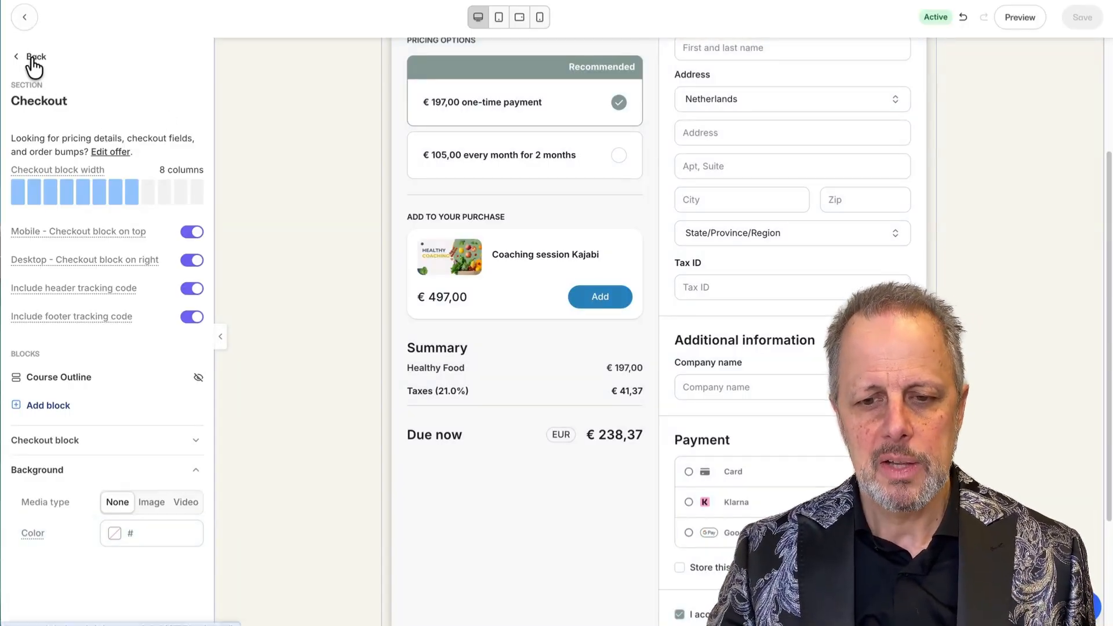
{"action": "left_click_drag", "start_coordinate": [20, 101], "coordinate": [152, 210]}
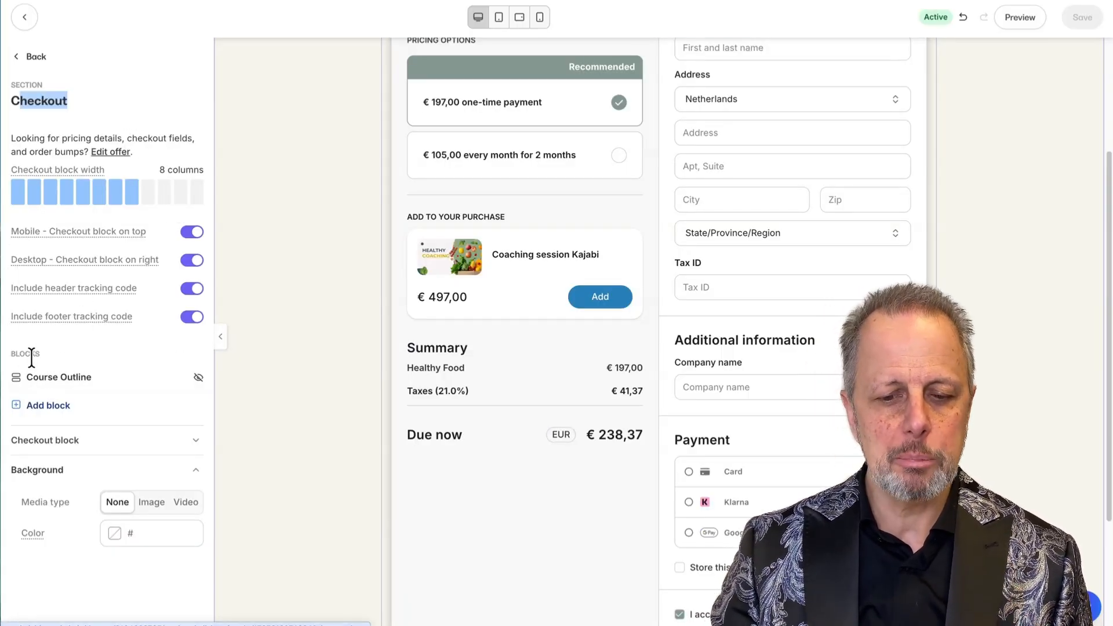
{"action": "mouse_move", "coordinate": [191, 381]}
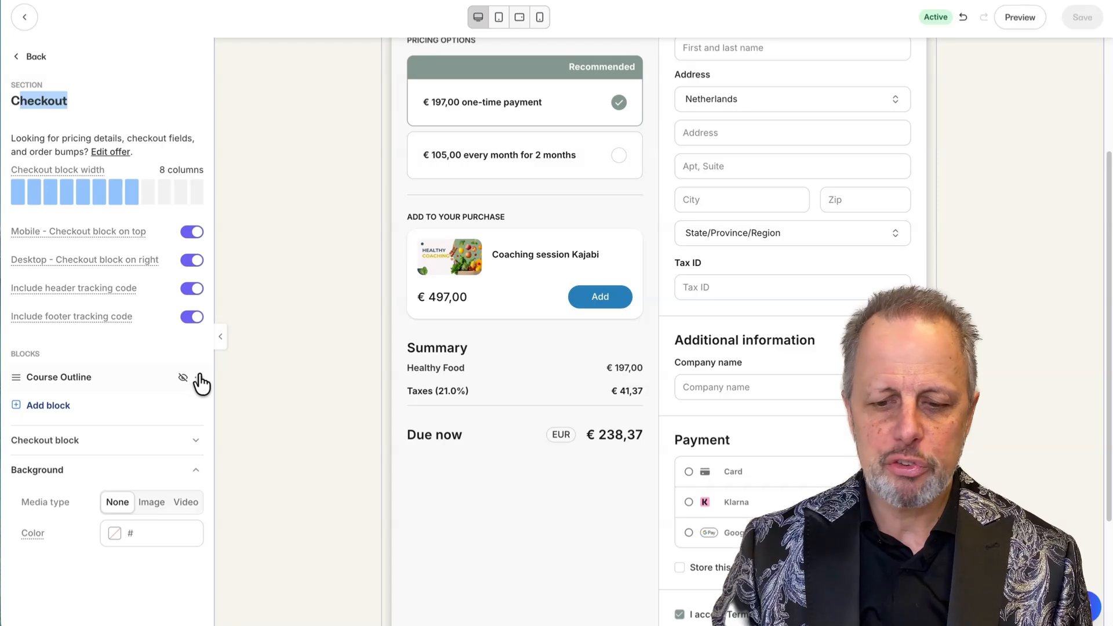
Choose Show from the Course Outline block's '...' menu so it appears beside the checkout.
{"action": "left_click", "coordinate": [198, 379]}
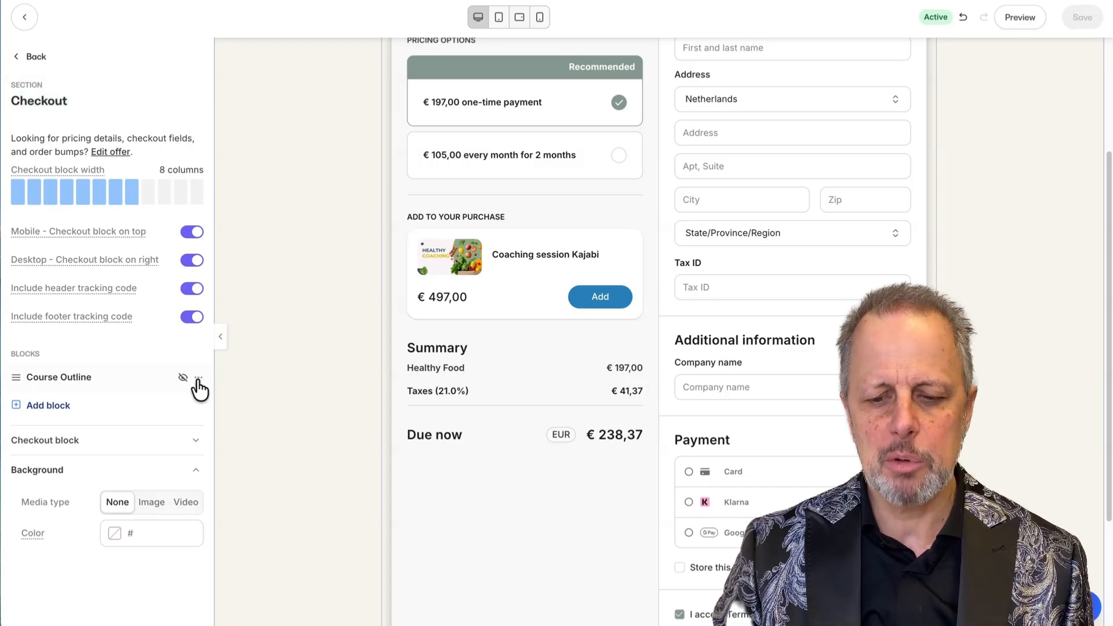
{"action": "left_click", "coordinate": [87, 454]}
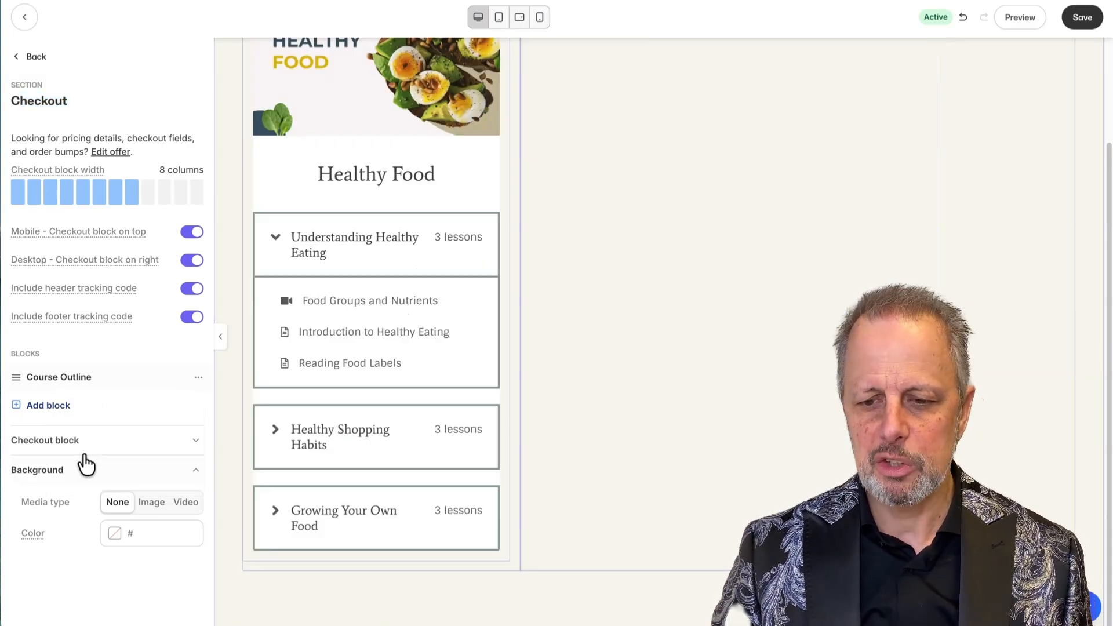
{"action": "scroll", "coordinate": [276, 338], "scroll_direction": "up", "scroll_amount": 3}
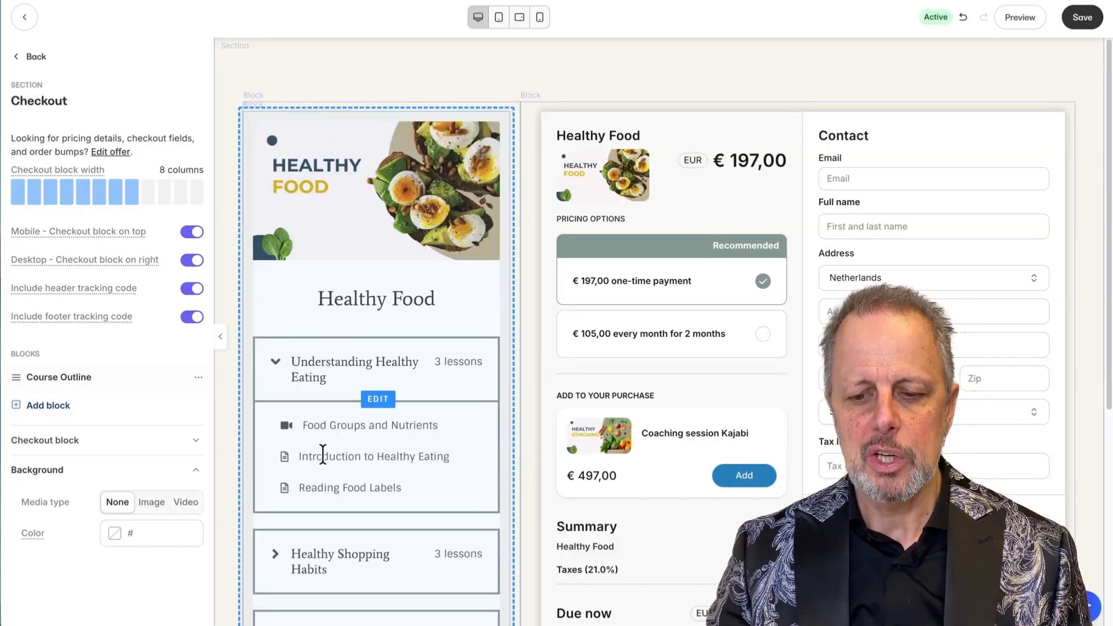
{"action": "scroll", "coordinate": [320, 447], "scroll_direction": "down", "scroll_amount": 2}
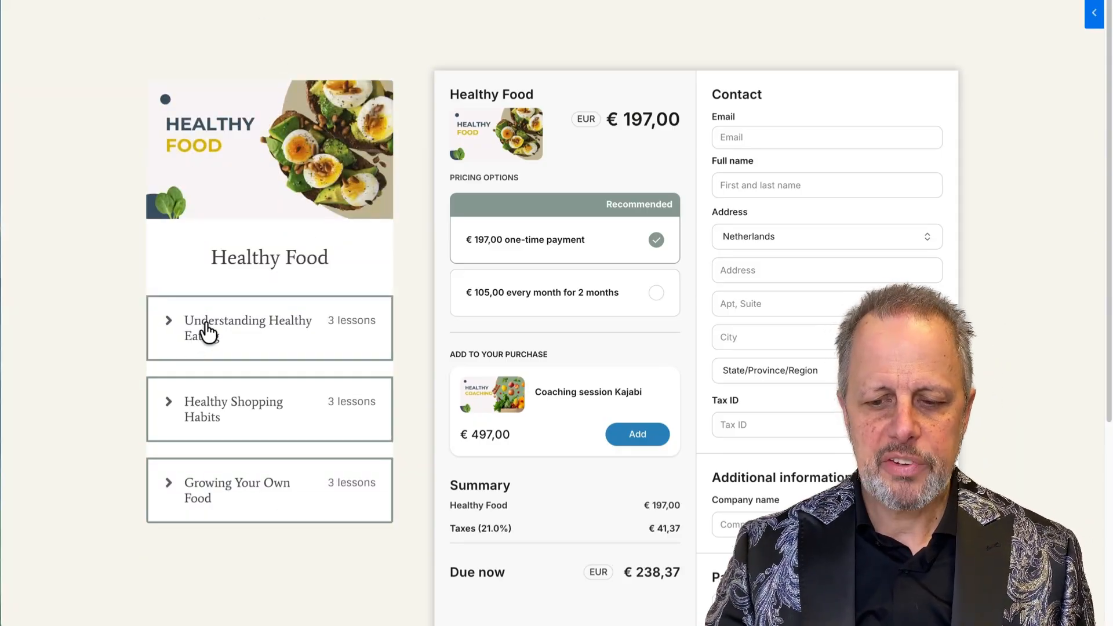
Expand and collapse the Healthy Shopping Habits, Growing Your Own Food and Understanding Healthy Eating modules.
{"action": "left_click_drag", "start_coordinate": [198, 413], "coordinate": [200, 407]}
{"action": "scroll", "coordinate": [203, 409], "scroll_direction": "down", "scroll_amount": 4}
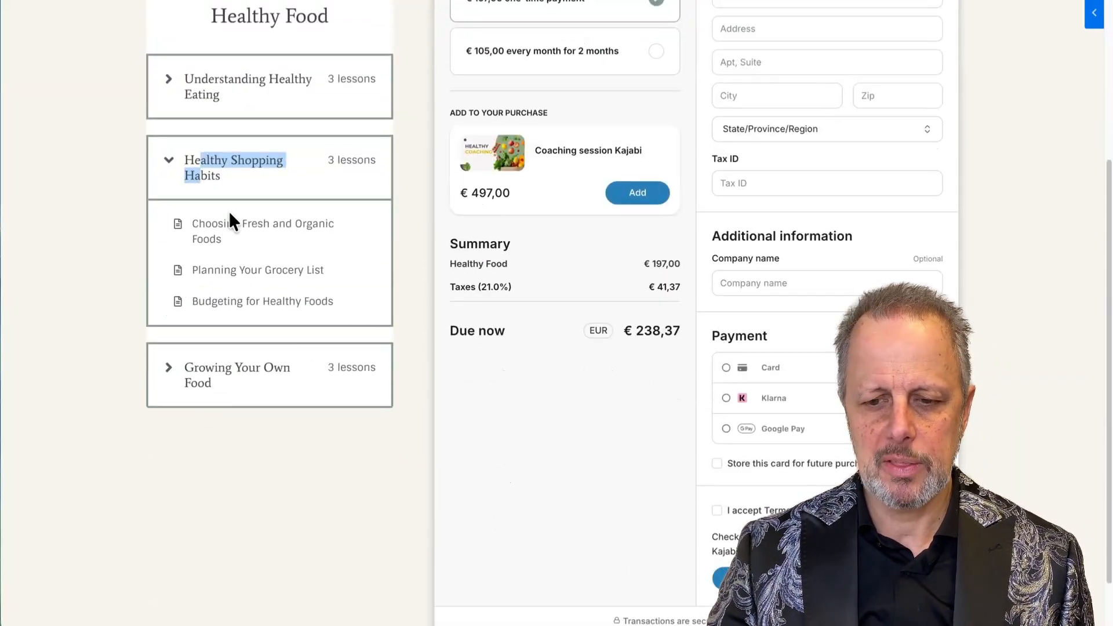
{"action": "left_click", "coordinate": [214, 165]}
{"action": "left_click", "coordinate": [212, 253]}
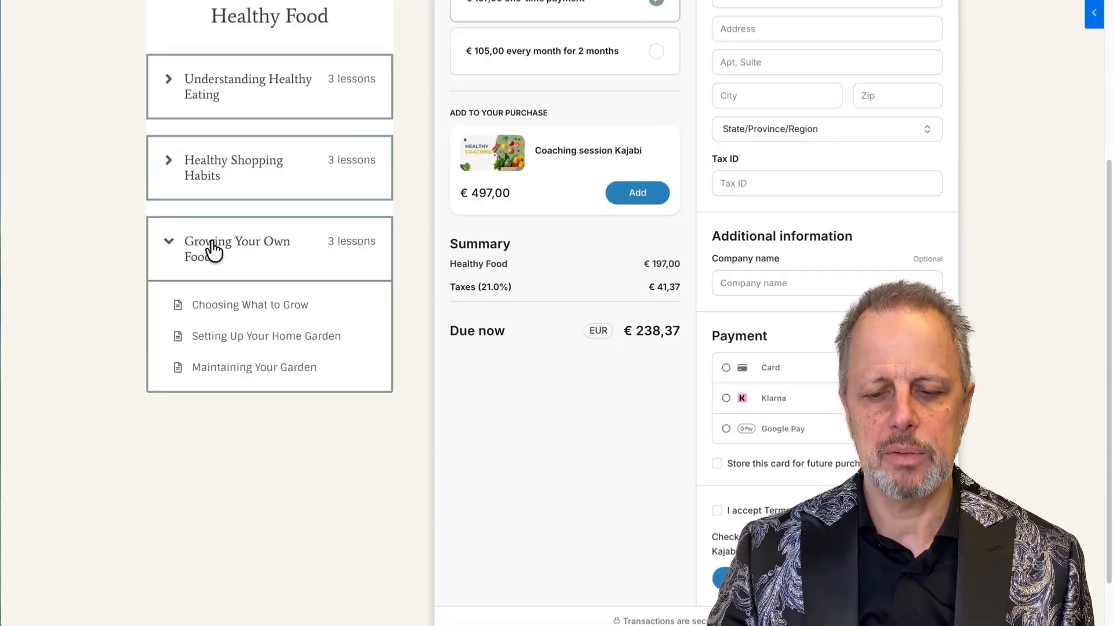
{"action": "left_click", "coordinate": [212, 250]}
{"action": "scroll", "coordinate": [216, 90], "scroll_direction": "up", "scroll_amount": 4}
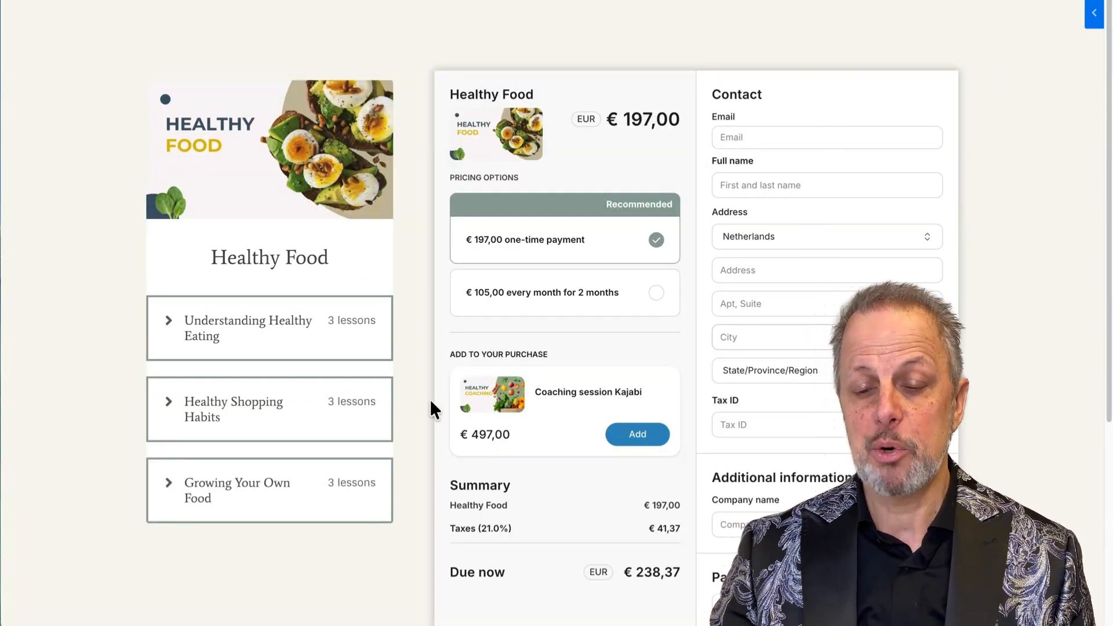
{"action": "left_click", "coordinate": [268, 350]}
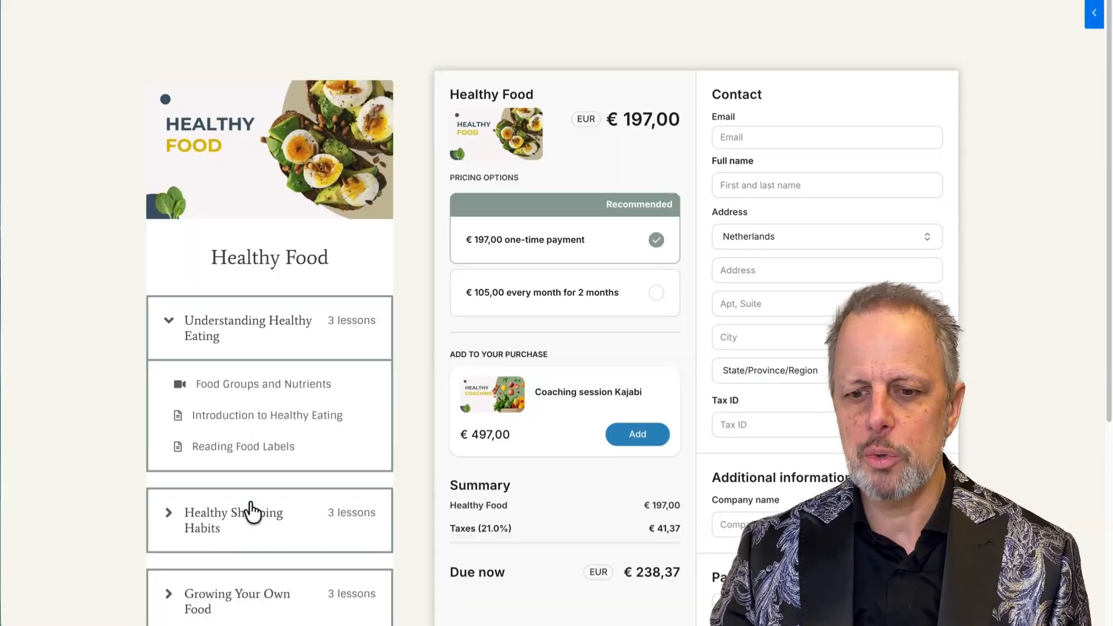
{"action": "left_click", "coordinate": [242, 317]}
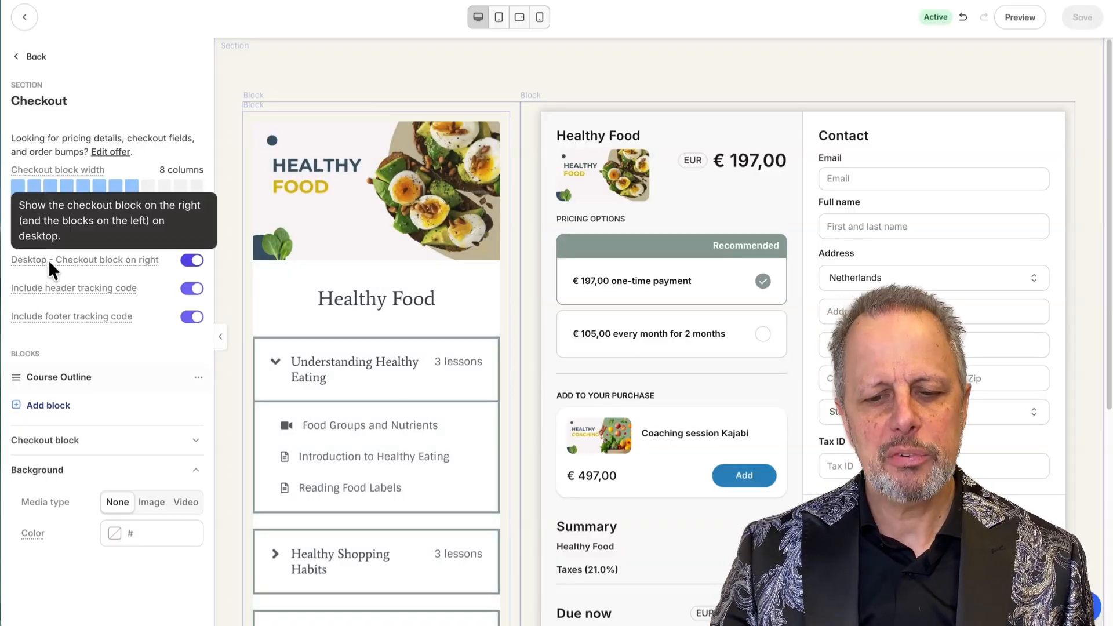
Turn off 'Desktop - Checkout block on right' to put the checkout left, and save.
{"action": "mouse_move", "coordinate": [55, 236]}
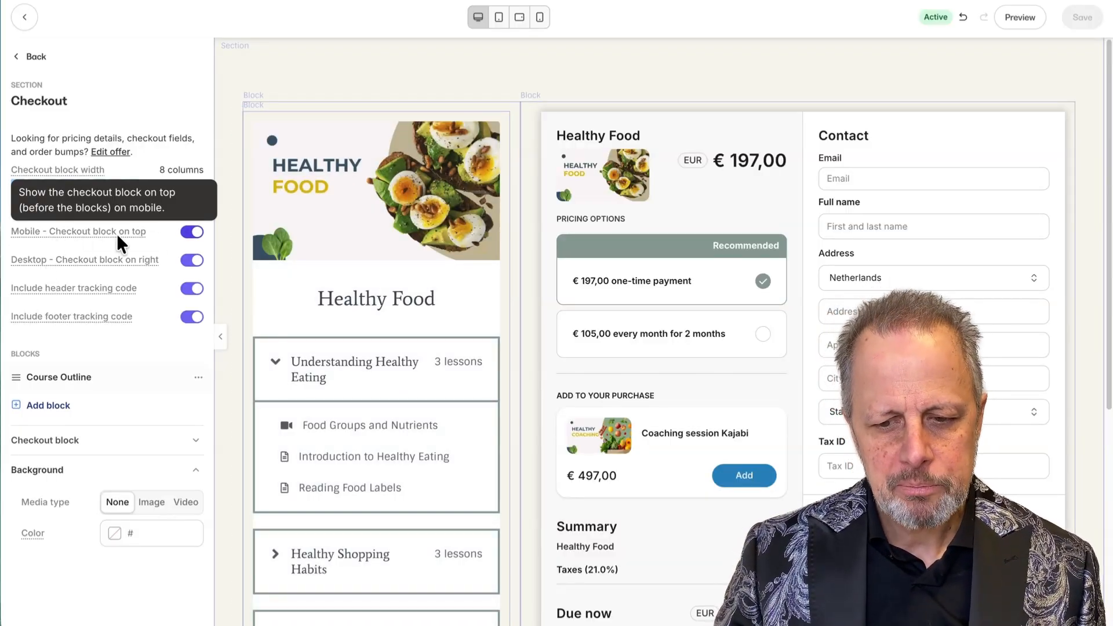
{"action": "mouse_move", "coordinate": [109, 257]}
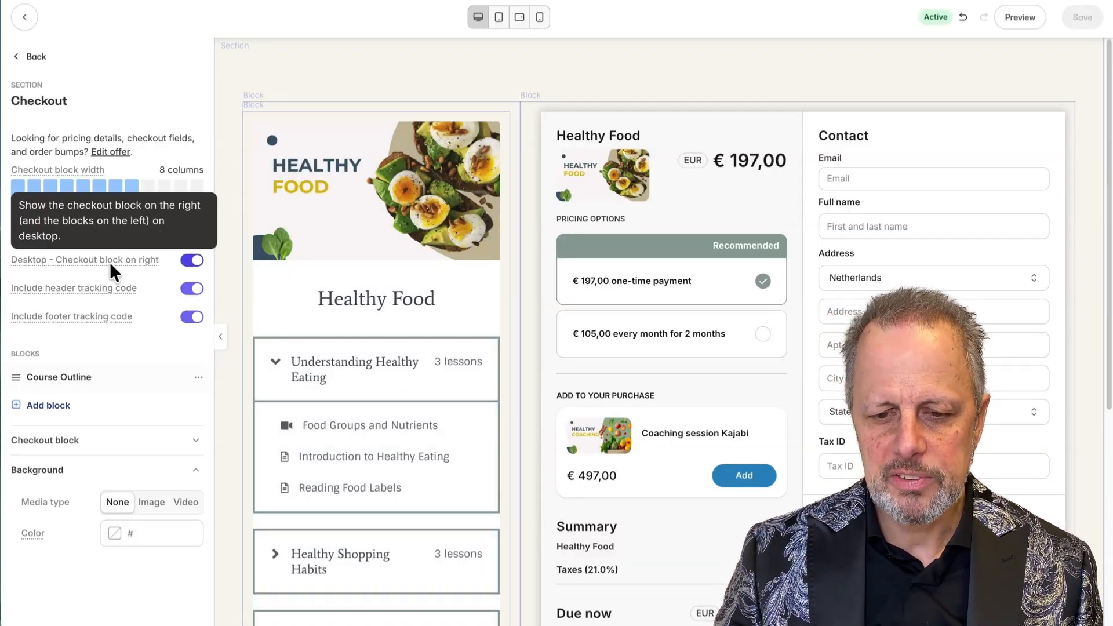
{"action": "left_click", "coordinate": [190, 261]}
{"action": "left_click", "coordinate": [191, 261]}
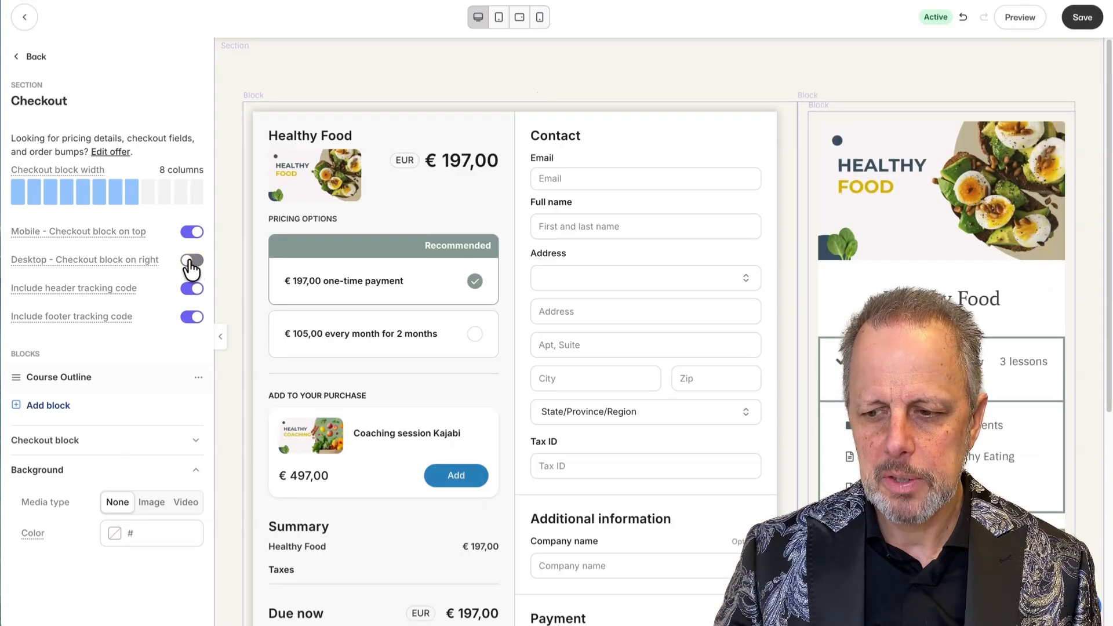
{"action": "left_click", "coordinate": [191, 264]}
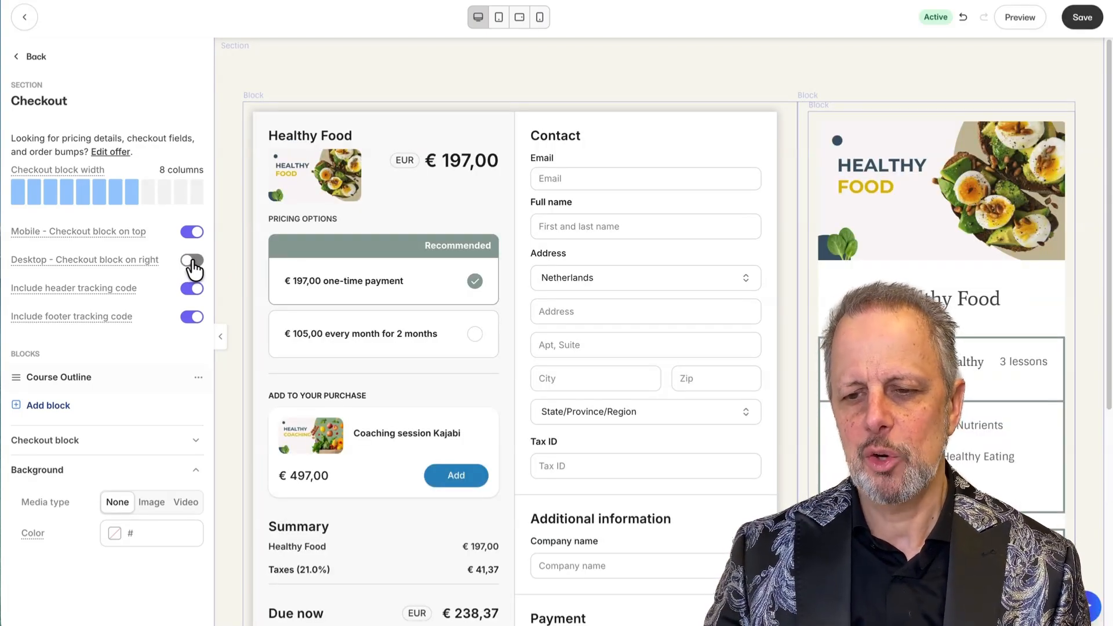
{"action": "left_click", "coordinate": [1082, 17]}
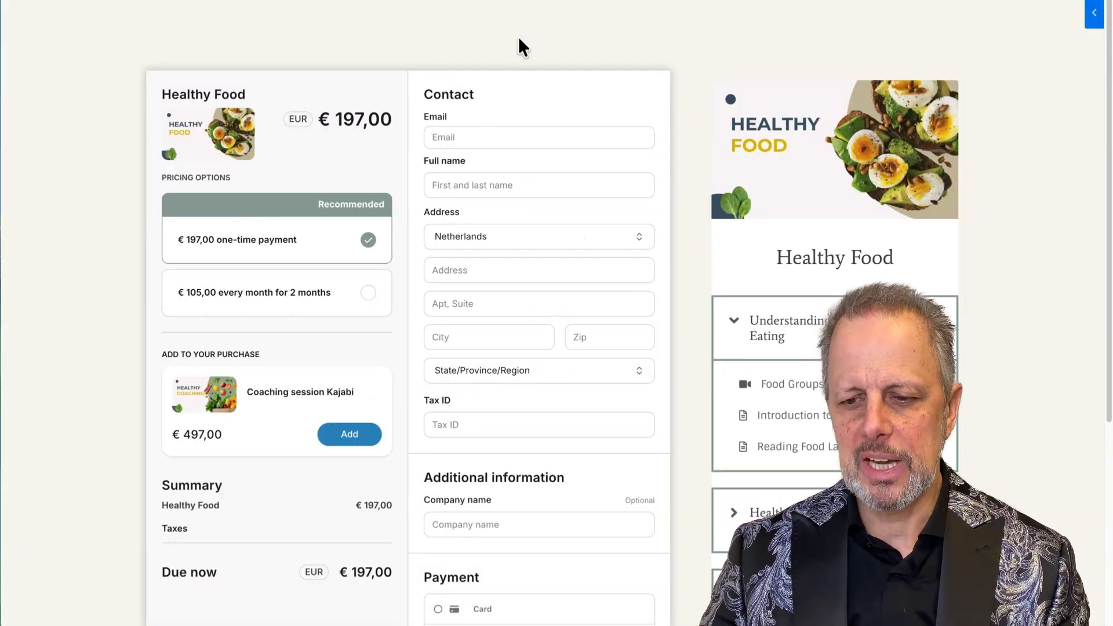
{"action": "scroll", "coordinate": [516, 517], "scroll_direction": "down", "scroll_amount": 5}
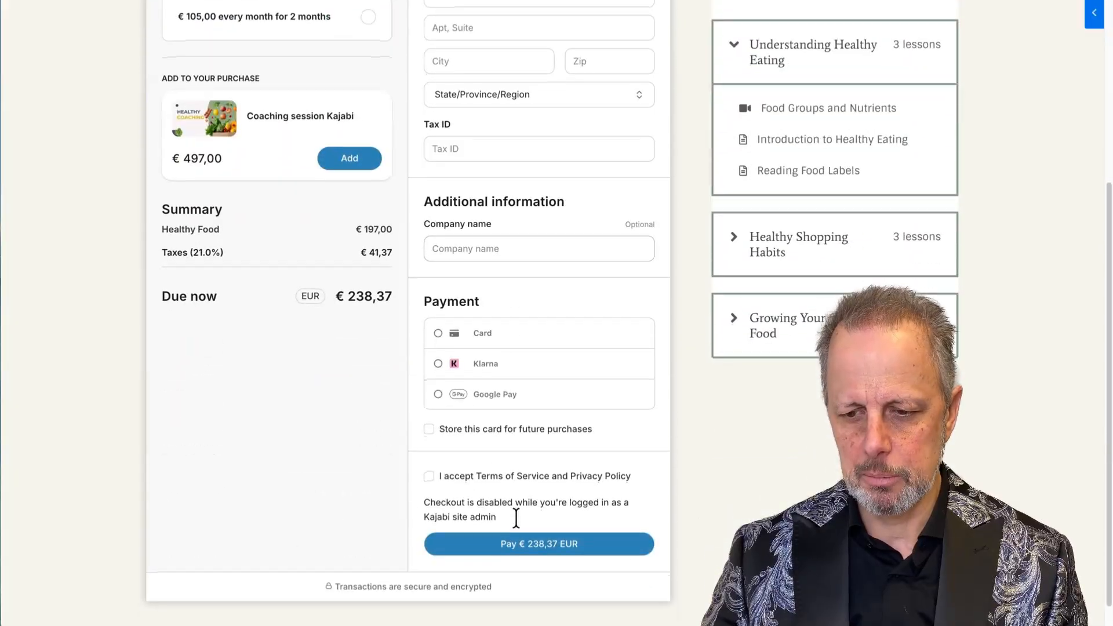
{"action": "scroll", "coordinate": [516, 527], "scroll_direction": "up", "scroll_amount": 5}
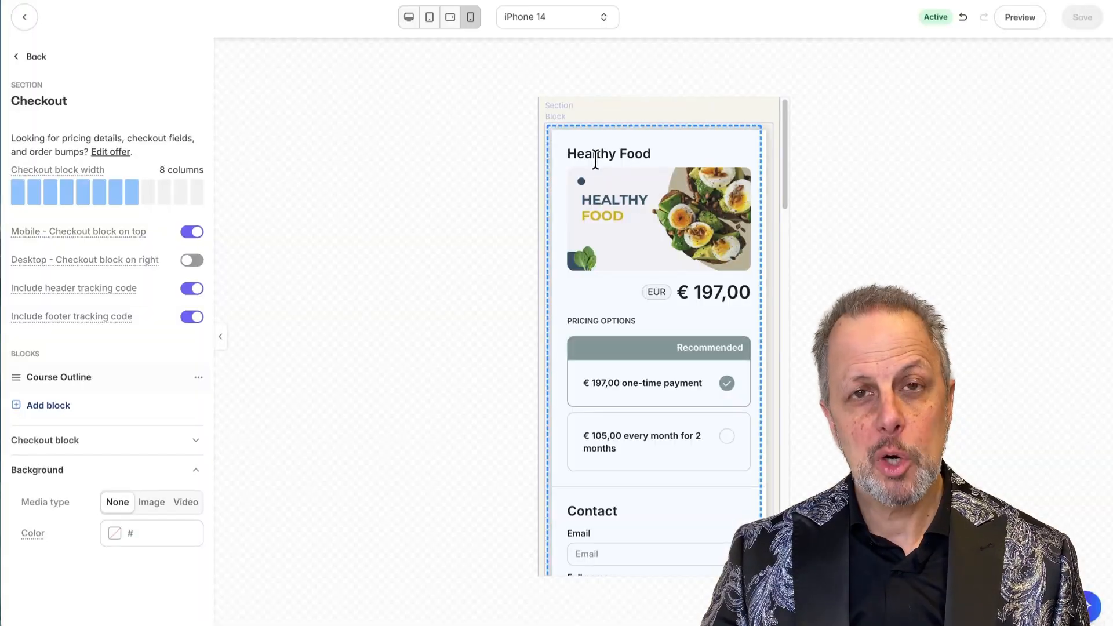
{"action": "scroll", "coordinate": [621, 274], "scroll_direction": "down", "scroll_amount": 15}
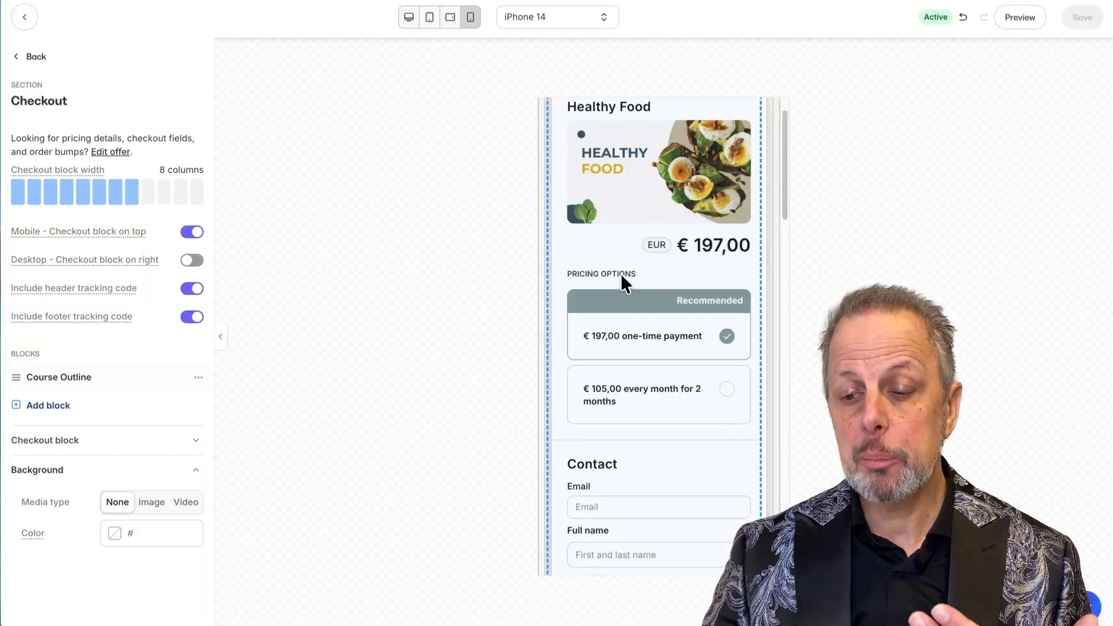
{"action": "scroll", "coordinate": [617, 279], "scroll_direction": "down", "scroll_amount": 2}
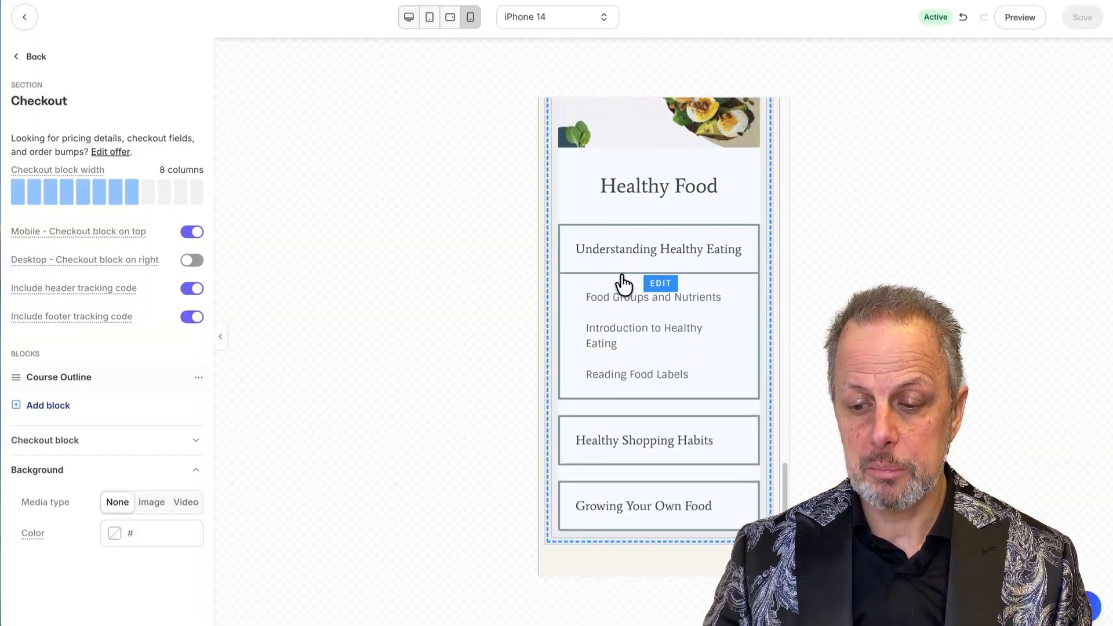
{"action": "scroll", "coordinate": [621, 286], "scroll_direction": "up", "scroll_amount": 15}
{"action": "scroll", "coordinate": [624, 284], "scroll_direction": "up", "scroll_amount": 8}
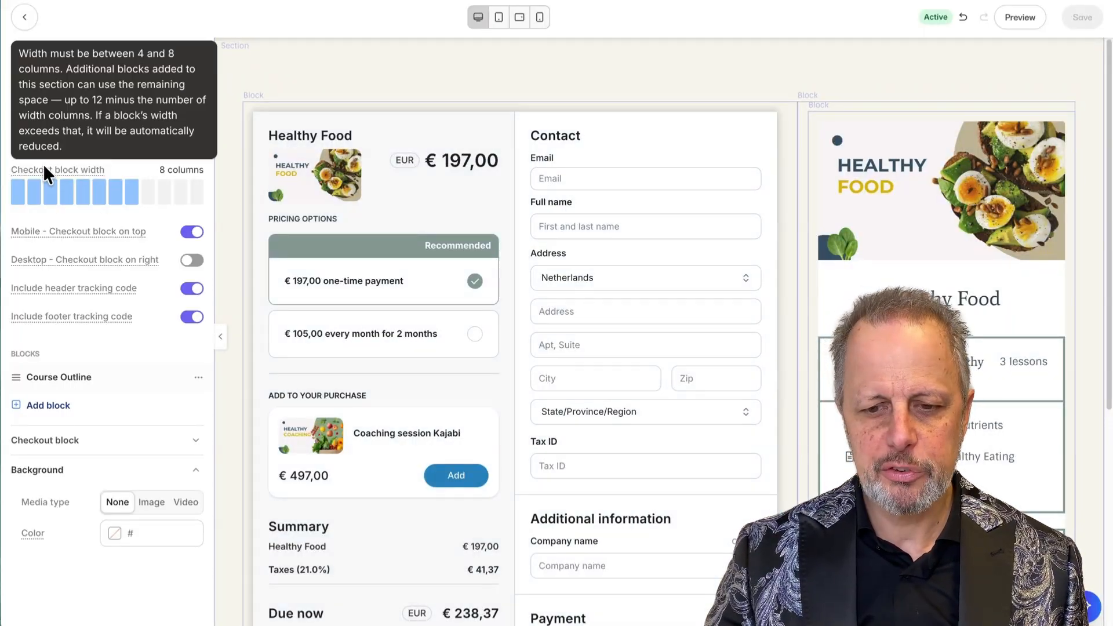
Try the checkout block at 5 columns wide, then set it back to 8 columns.
{"action": "left_click", "coordinate": [87, 198]}
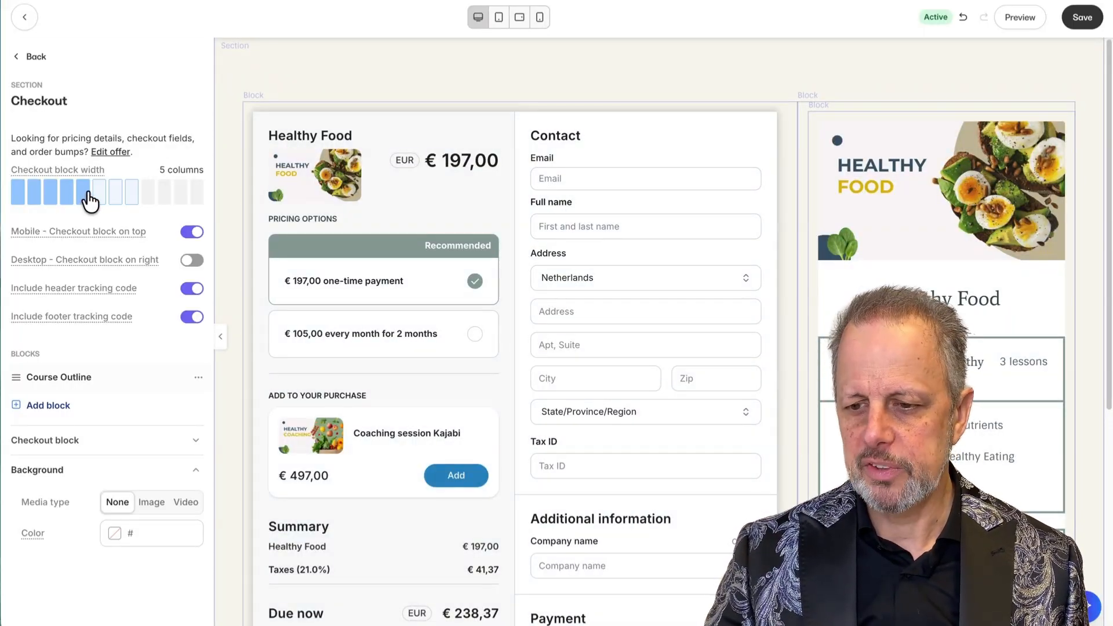
{"action": "scroll", "coordinate": [785, 434], "scroll_direction": "down", "scroll_amount": 3}
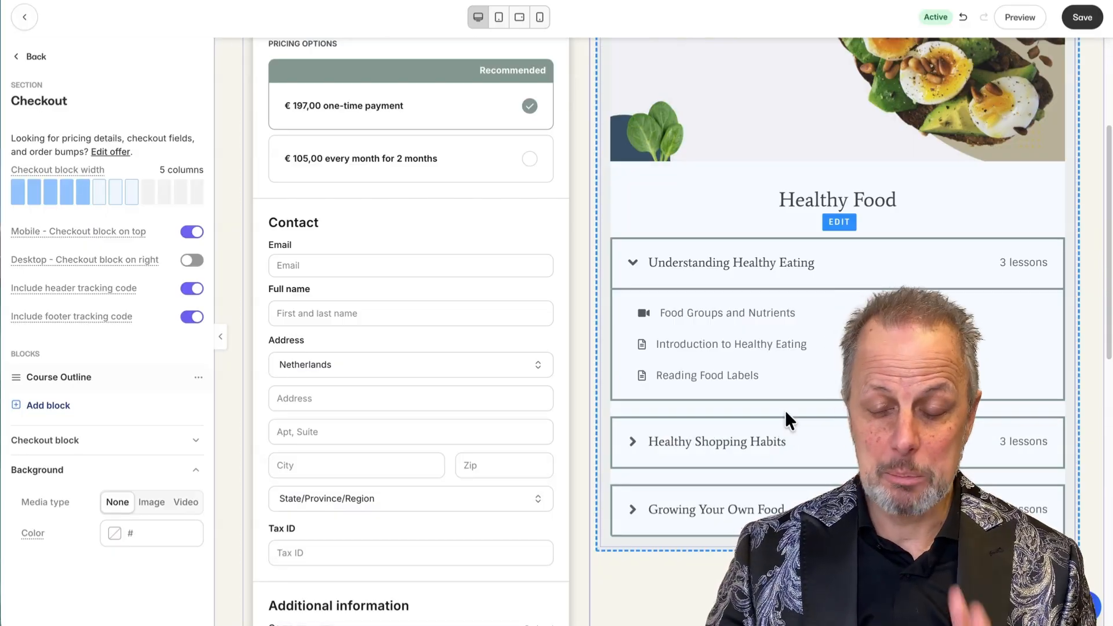
{"action": "scroll", "coordinate": [785, 409], "scroll_direction": "up", "scroll_amount": 1}
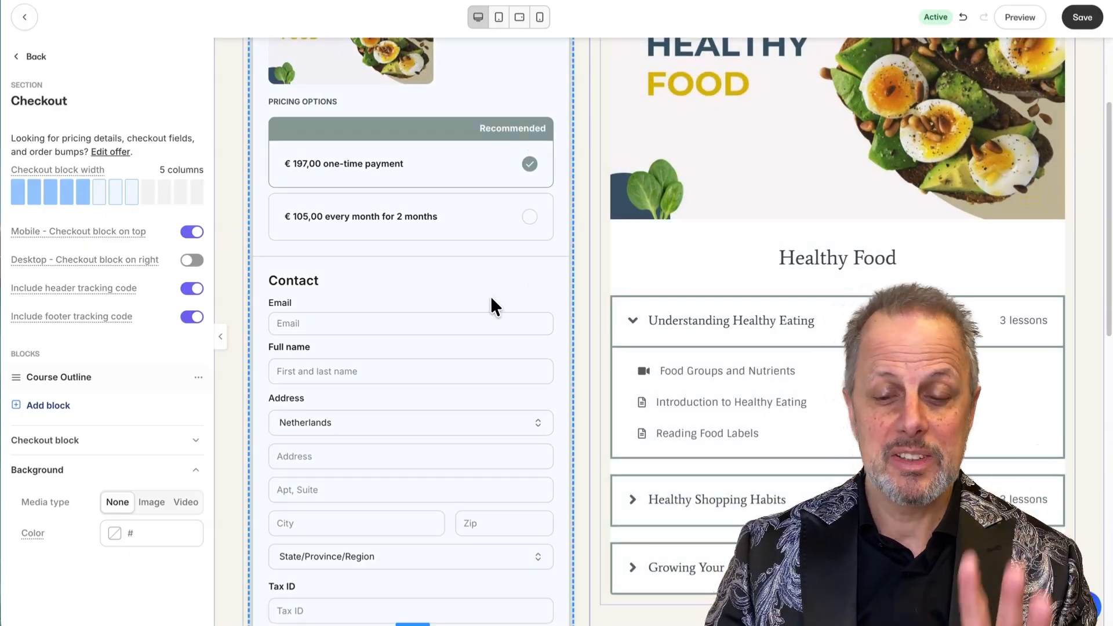
{"action": "scroll", "coordinate": [490, 296], "scroll_direction": "up", "scroll_amount": 3}
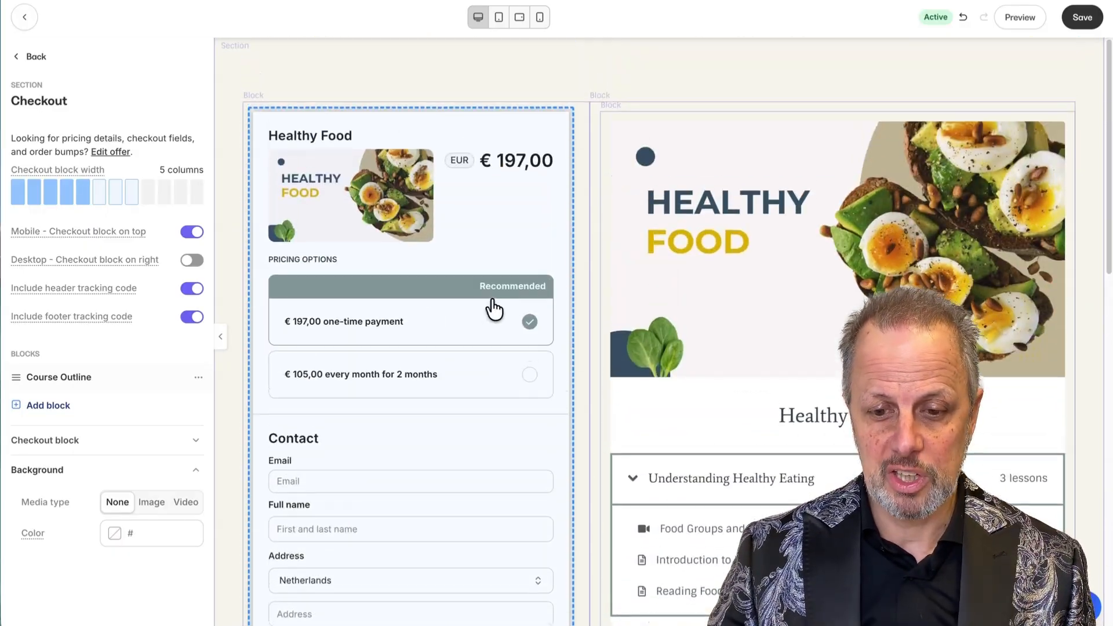
{"action": "left_click", "coordinate": [131, 199]}
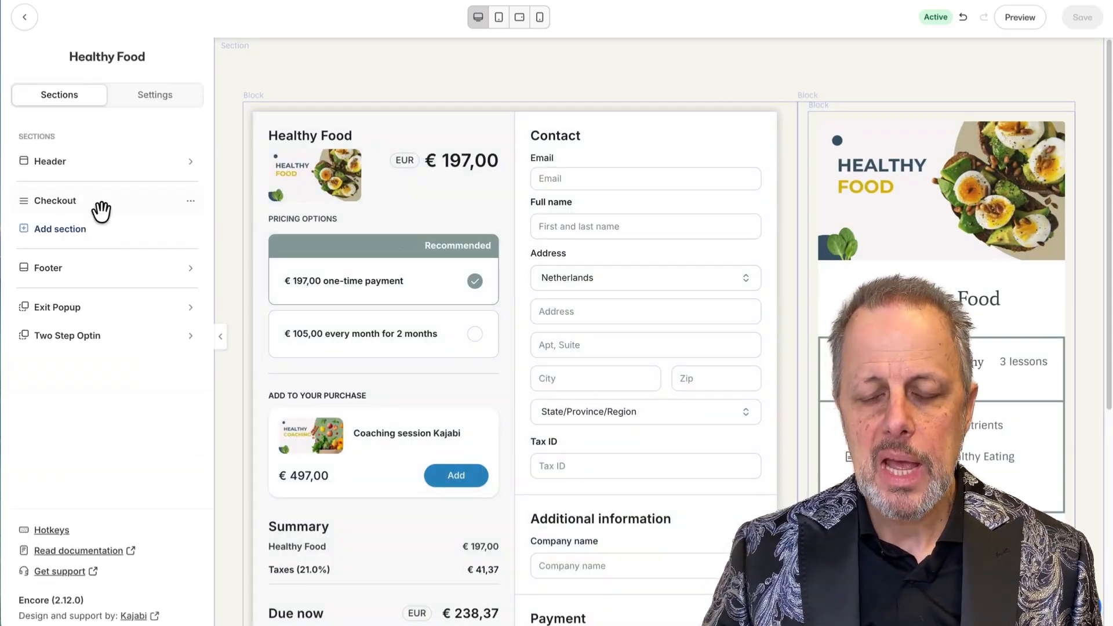
Turn off Hide header in the header's Desktop layout so the site header shows.
{"action": "scroll", "coordinate": [302, 175], "scroll_direction": "down", "scroll_amount": 6}
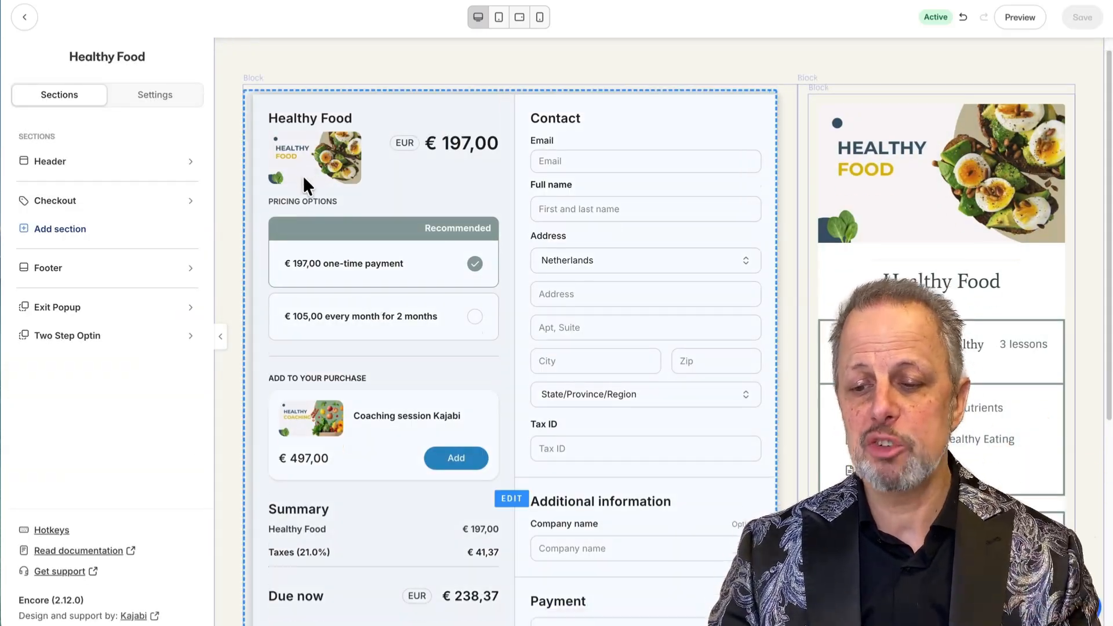
{"action": "scroll", "coordinate": [302, 175], "scroll_direction": "up", "scroll_amount": 6}
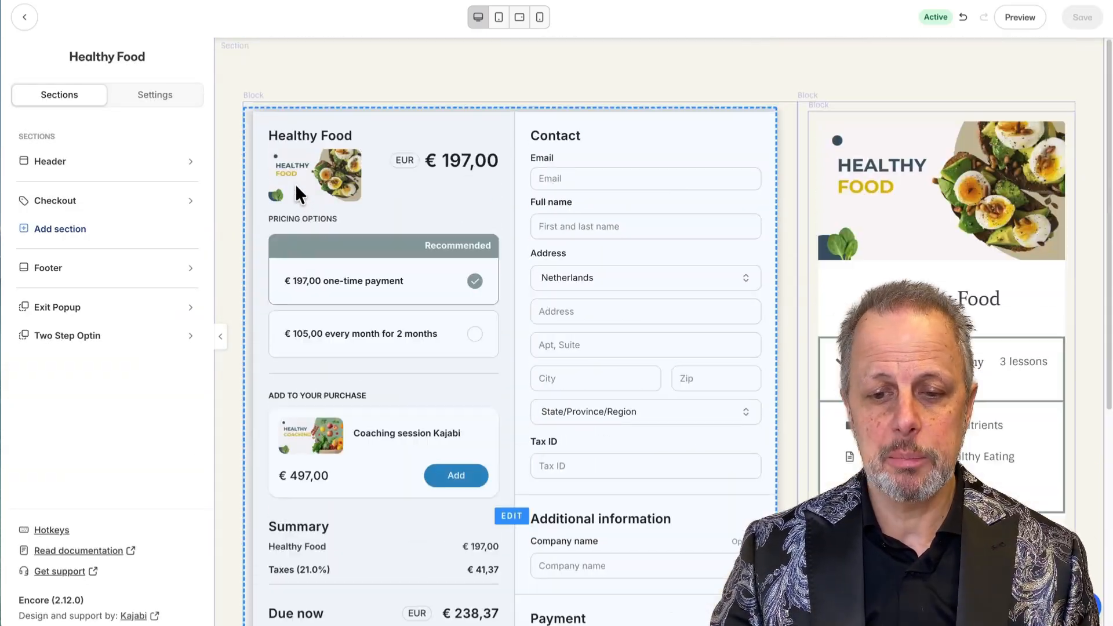
{"action": "left_click", "coordinate": [53, 165]}
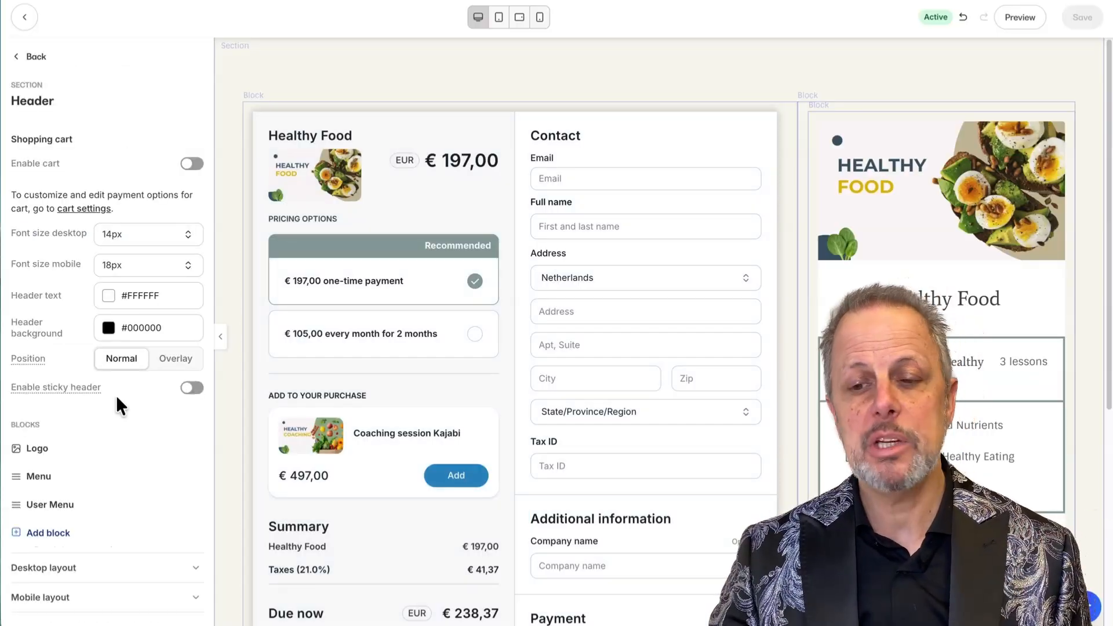
{"action": "left_click", "coordinate": [51, 570]}
{"action": "left_click", "coordinate": [179, 557]}
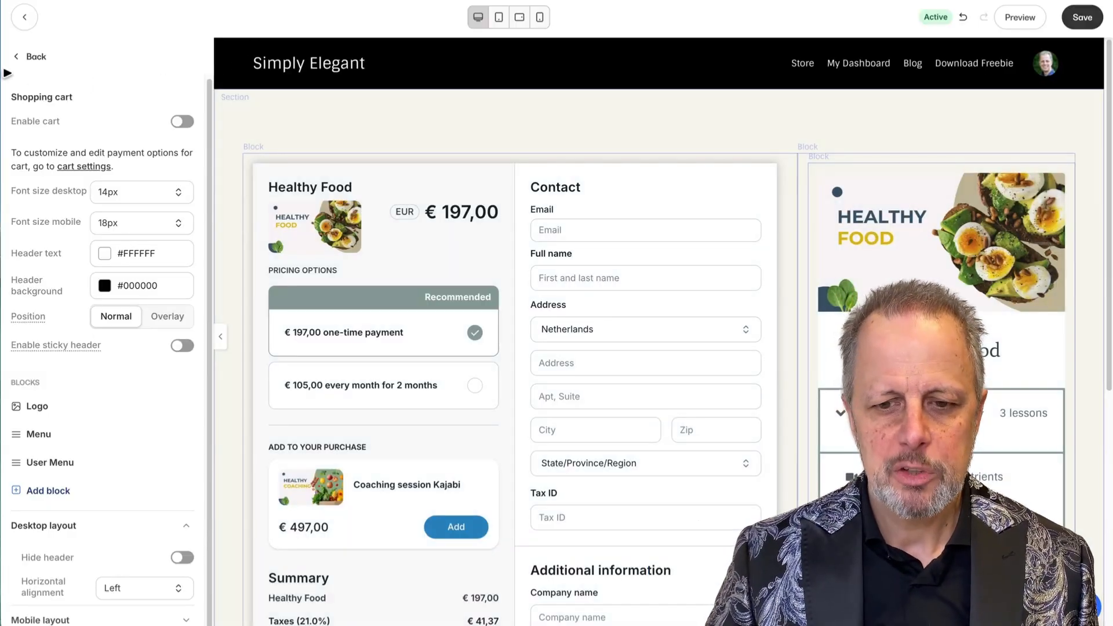
Turn off Hide footer under both Desktop and Mobile layout in the Footer section.
{"action": "left_click", "coordinate": [25, 56]}
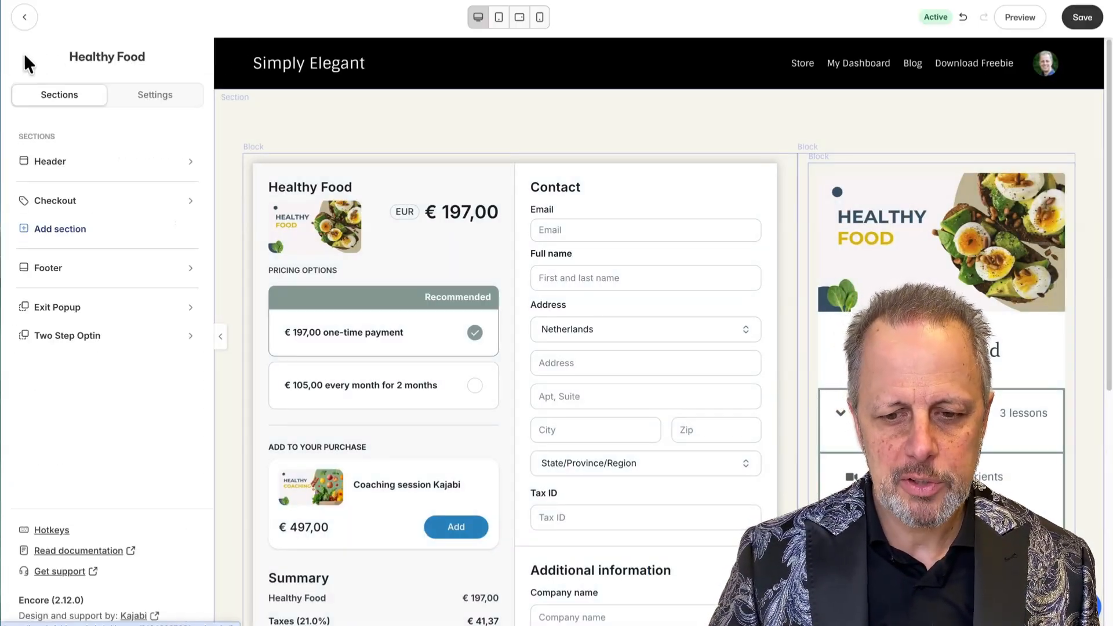
{"action": "left_click", "coordinate": [65, 268]}
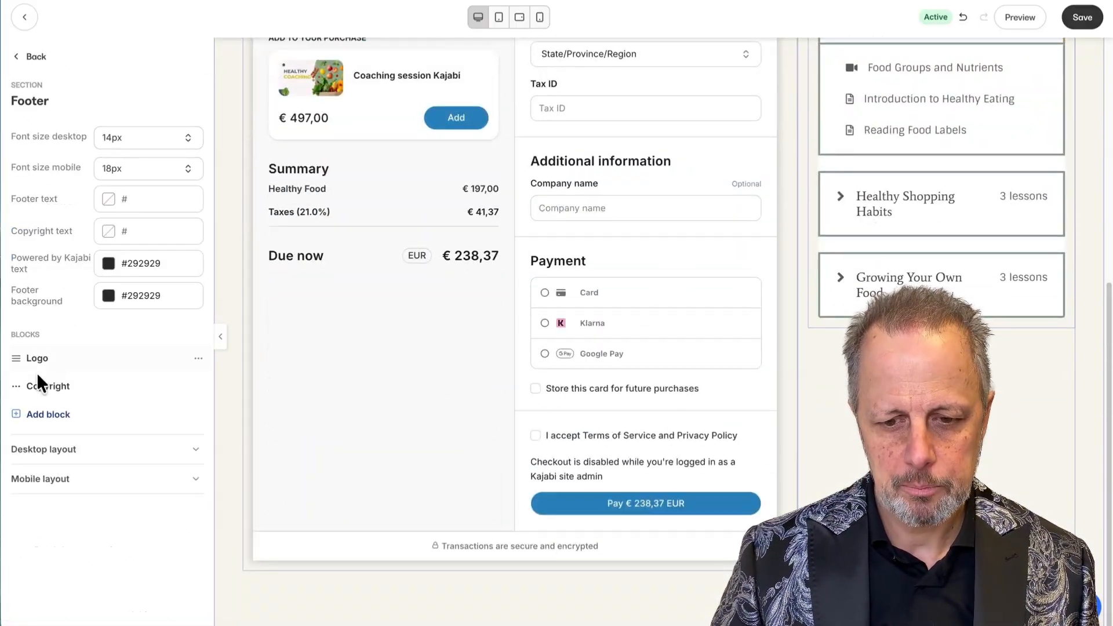
{"action": "left_click", "coordinate": [55, 450]}
{"action": "left_click", "coordinate": [190, 483]}
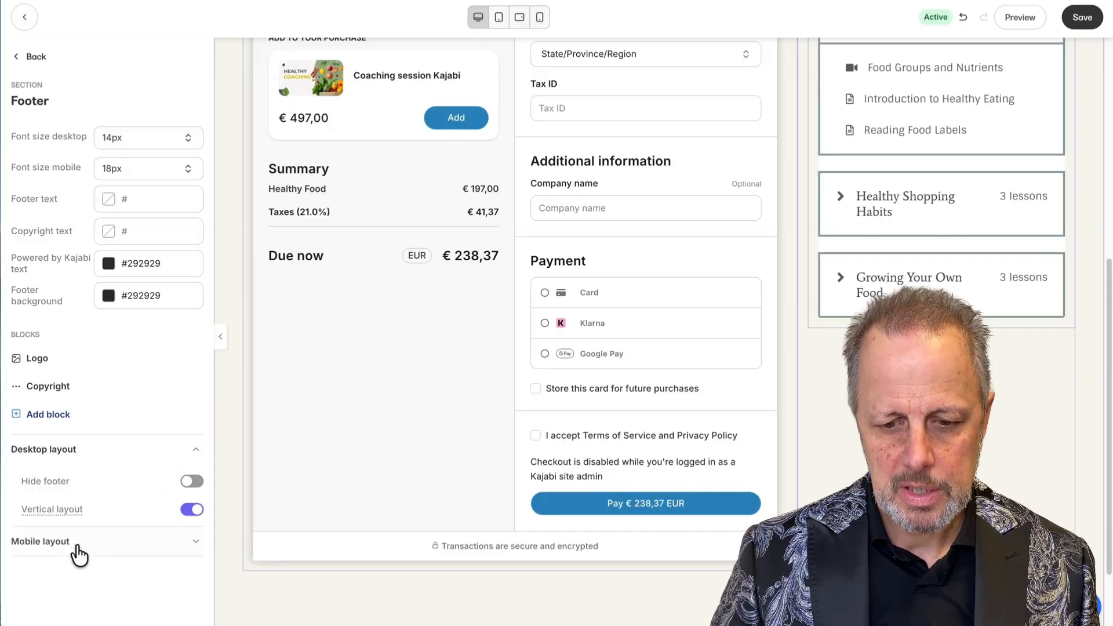
{"action": "left_click", "coordinate": [72, 542]}
{"action": "left_click", "coordinate": [192, 512]}
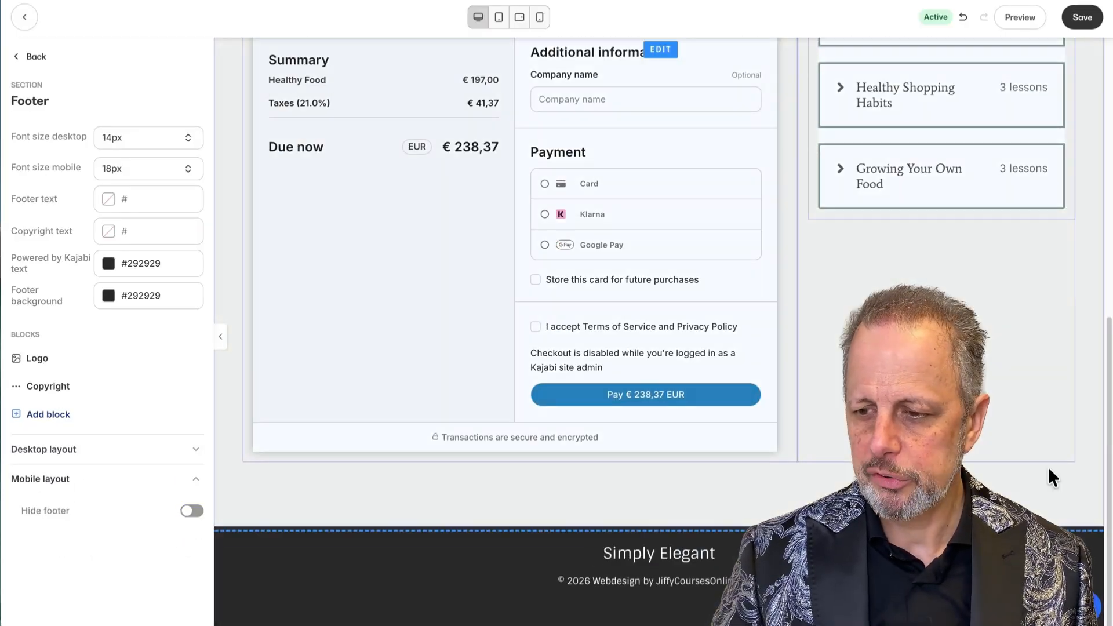
{"action": "scroll", "coordinate": [1051, 472], "scroll_direction": "up", "scroll_amount": 9}
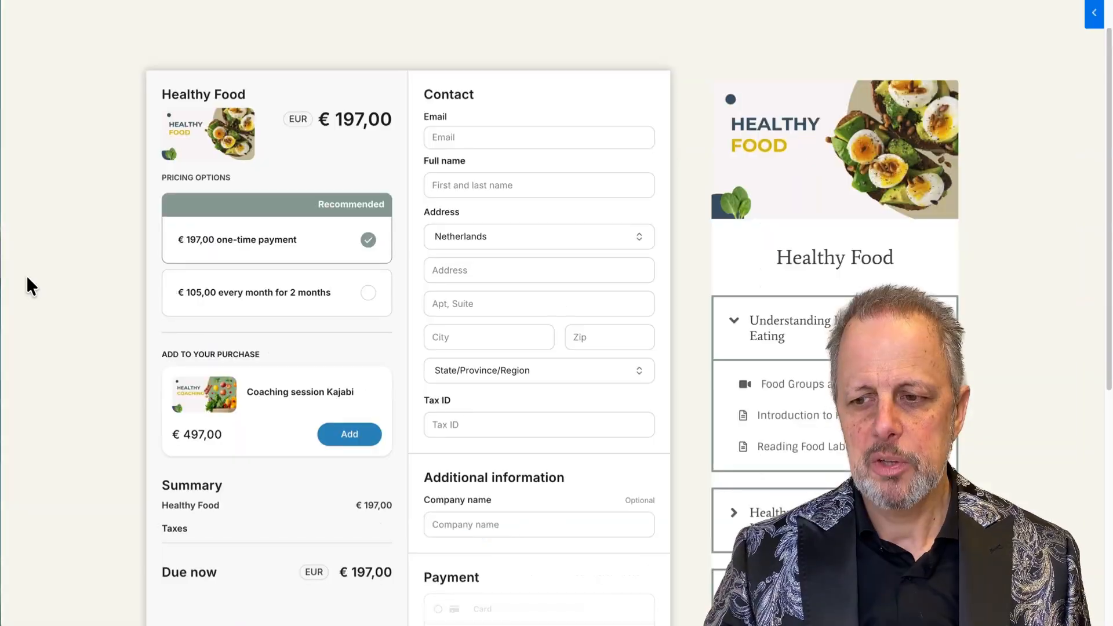
{"action": "scroll", "coordinate": [43, 278], "scroll_direction": "up", "scroll_amount": 1}
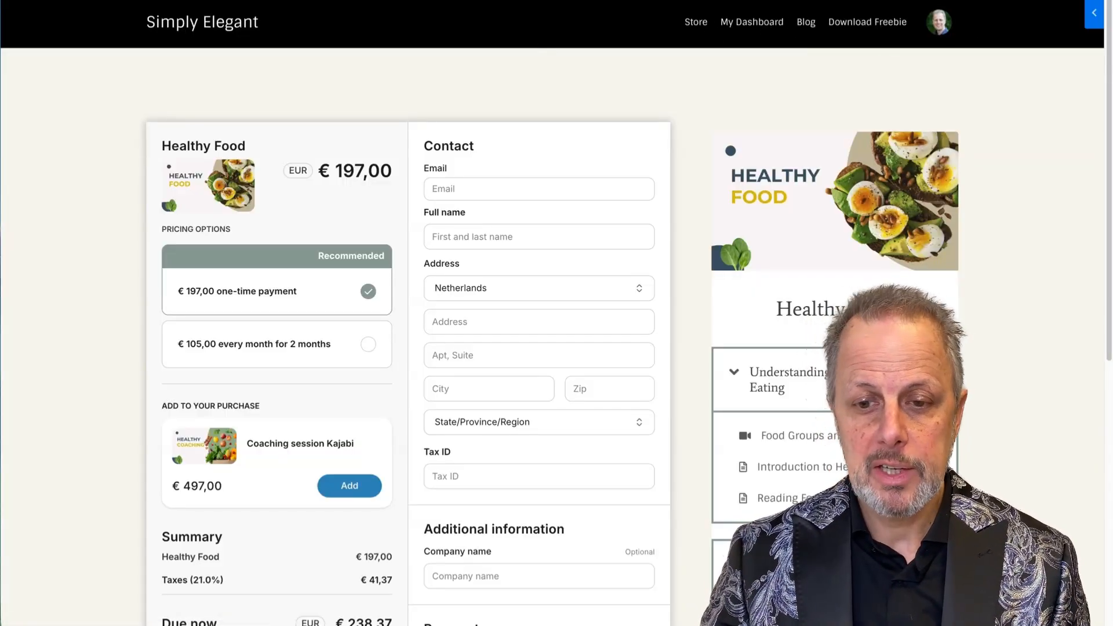
Hide the Menu and User Menu in the header, then view the Healthy Food offer's details.
{"action": "left_click", "coordinate": [49, 0]}
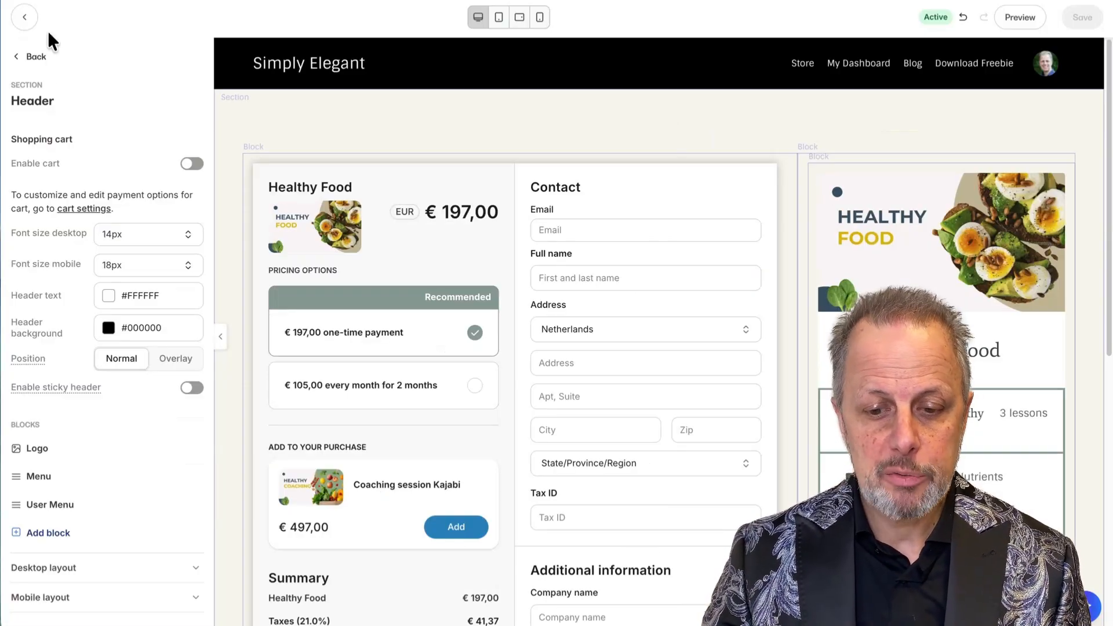
{"action": "left_click", "coordinate": [198, 476]}
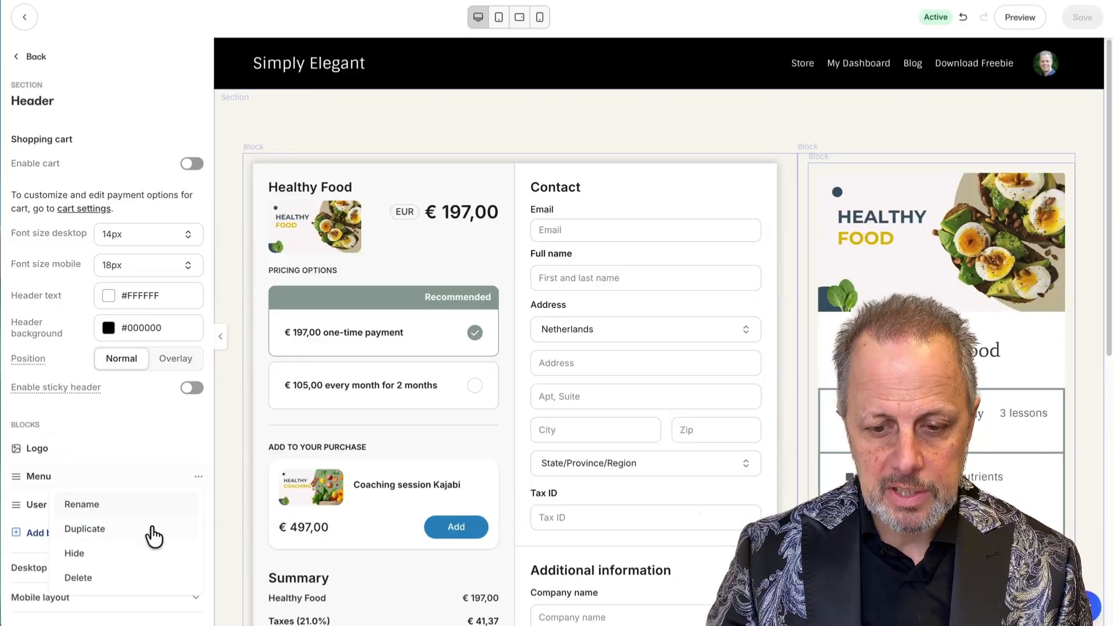
{"action": "left_click", "coordinate": [76, 553]}
{"action": "left_click", "coordinate": [198, 504]}
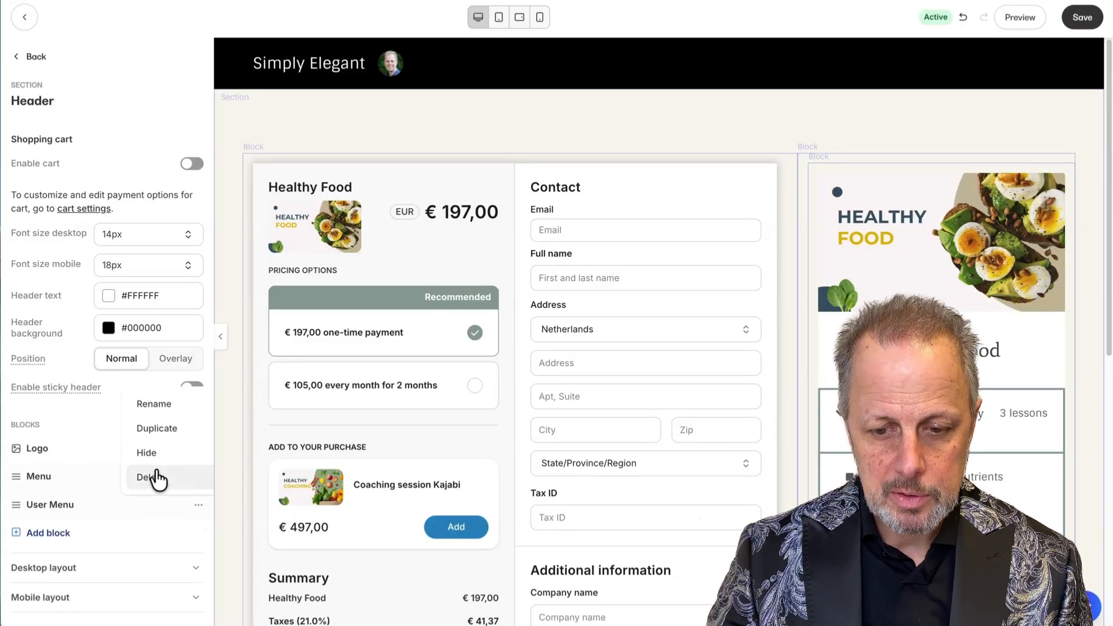
{"action": "left_click", "coordinate": [152, 453]}
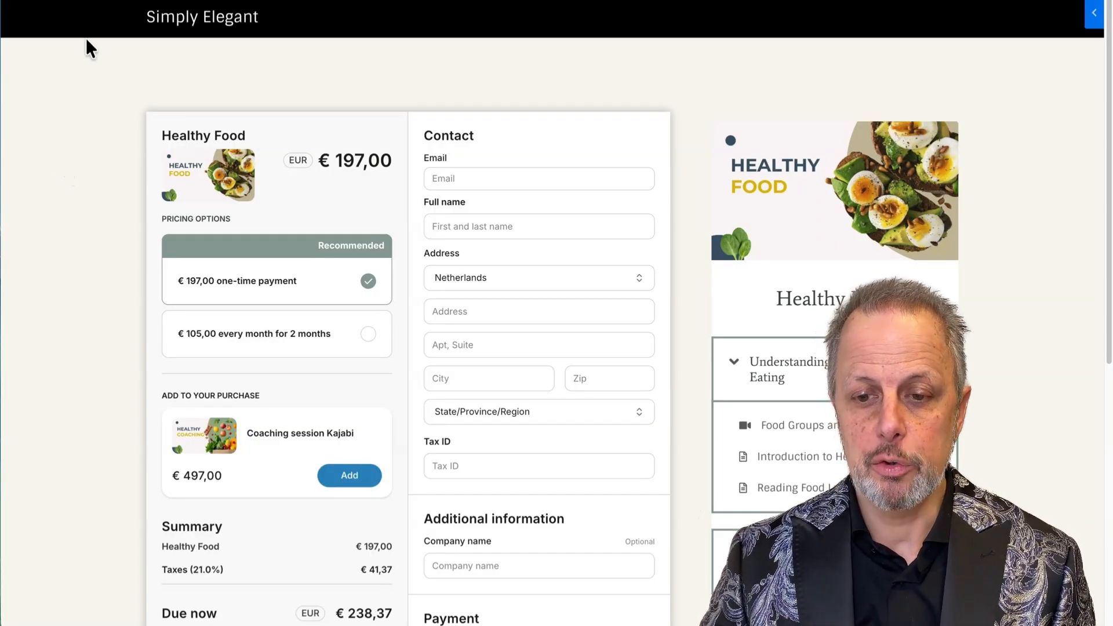
{"action": "key", "text": "ctrl+shift+Tab"}
{"action": "left_click", "coordinate": [279, 108]}
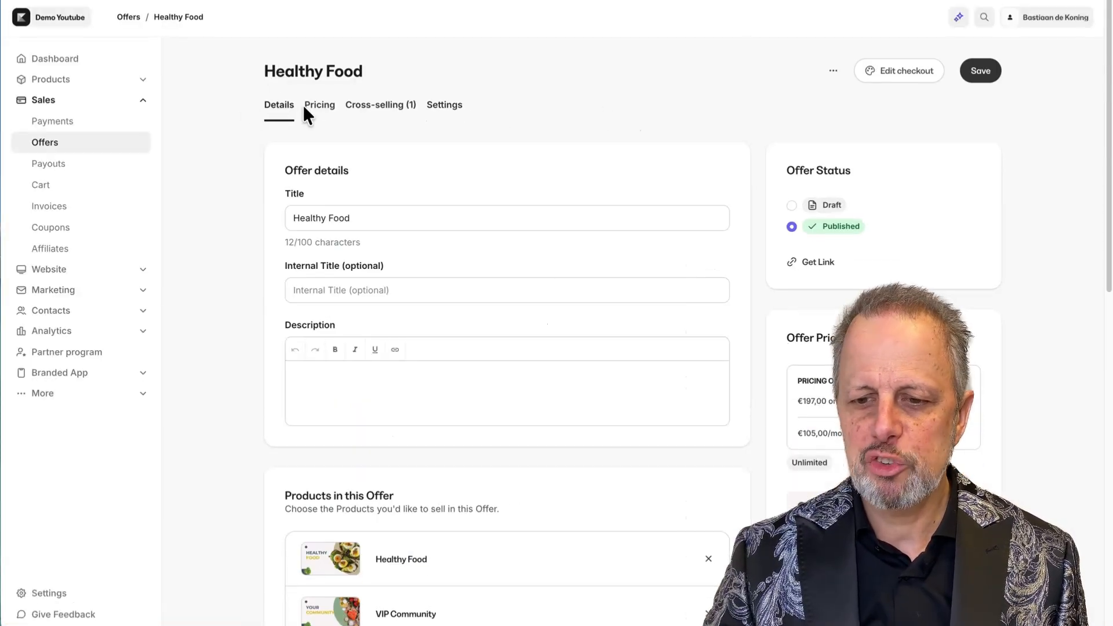
Copy the Healthy Food offer's checkout link via Get Link and paste it into the browser.
{"action": "left_click", "coordinate": [834, 72]}
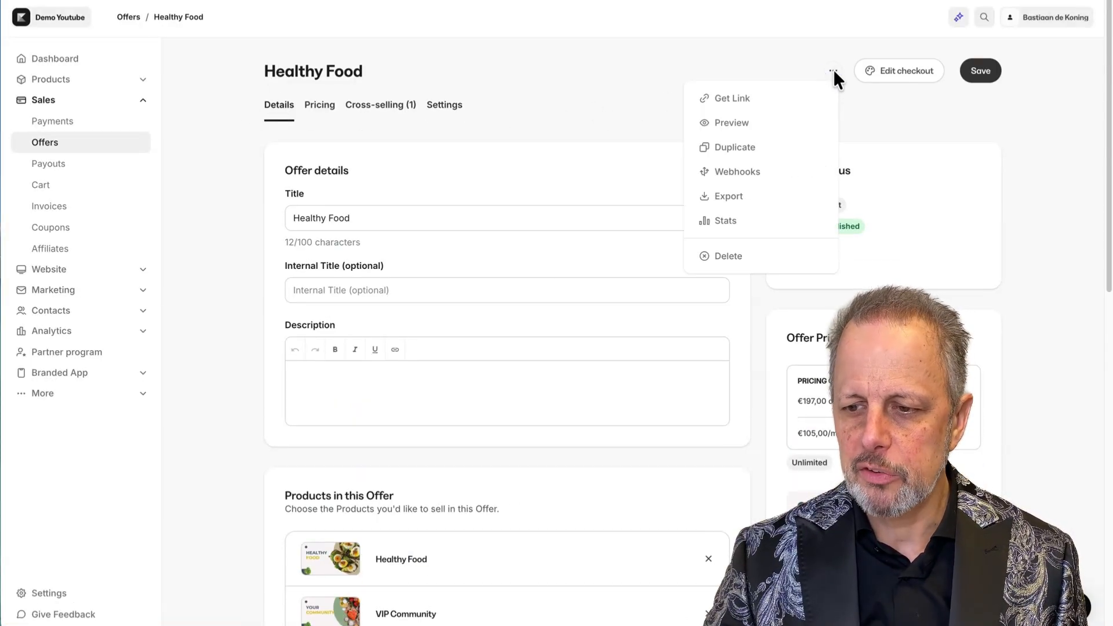
{"action": "left_click", "coordinate": [732, 100]}
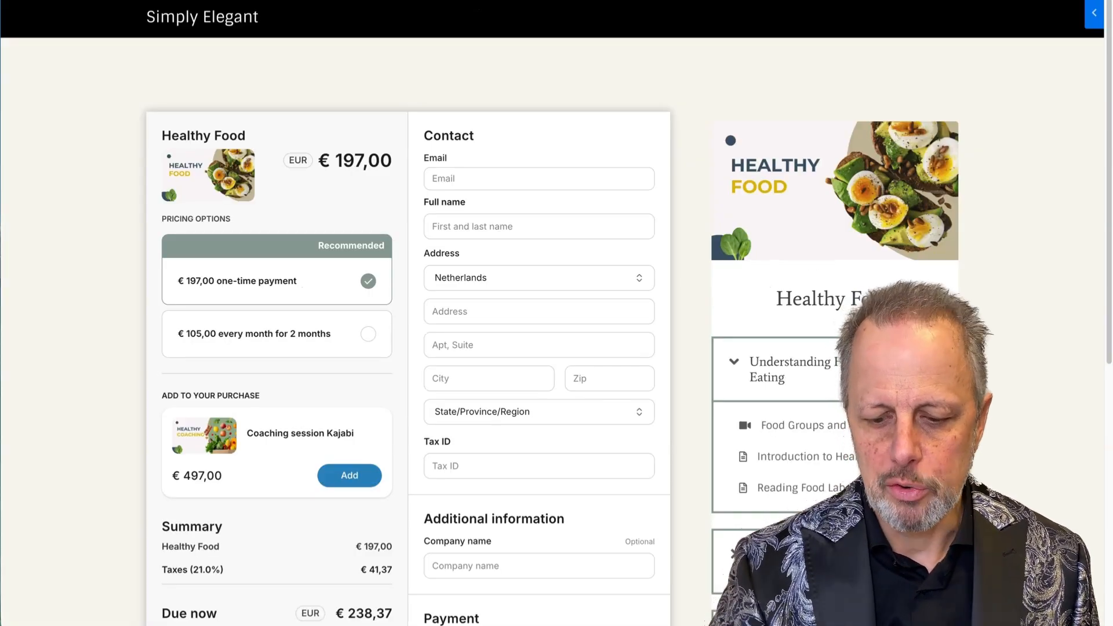
{"action": "key", "text": "BackSpace"}
{"action": "key", "text": "BackSpace"}
{"action": "key", "text": "BackSpace"}
{"action": "key", "text": "BackSpace"}
{"action": "key", "text": "BackSpace"}
{"action": "key", "text": "BackSpace"}
{"action": "key", "text": "BackSpace"}
{"action": "key", "text": "BackSpace"}
{"action": "key", "text": "BackSpace"}
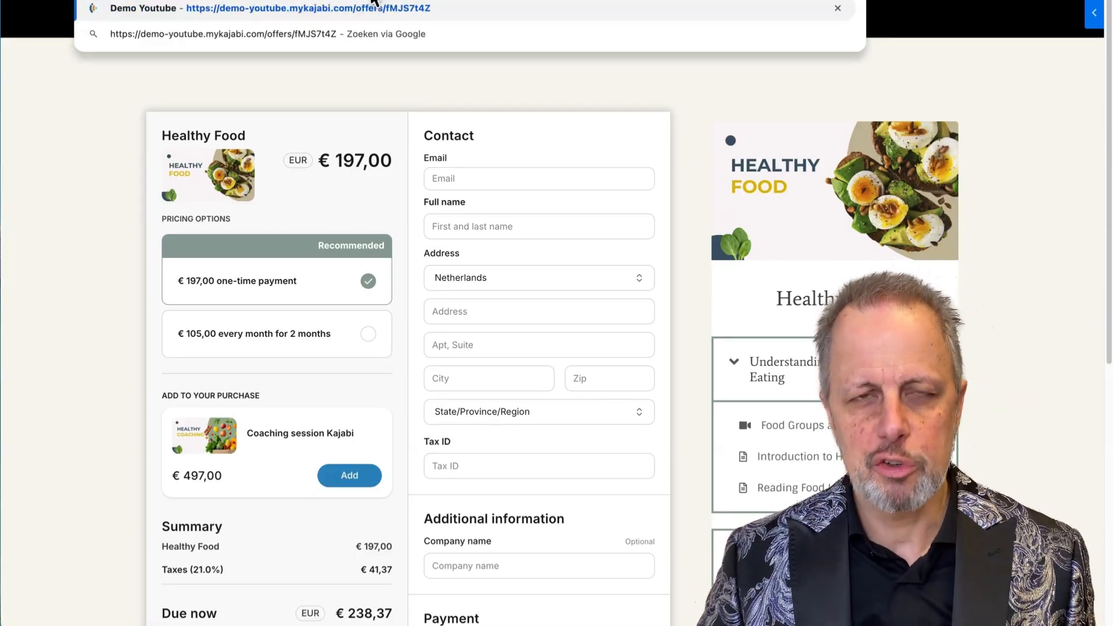